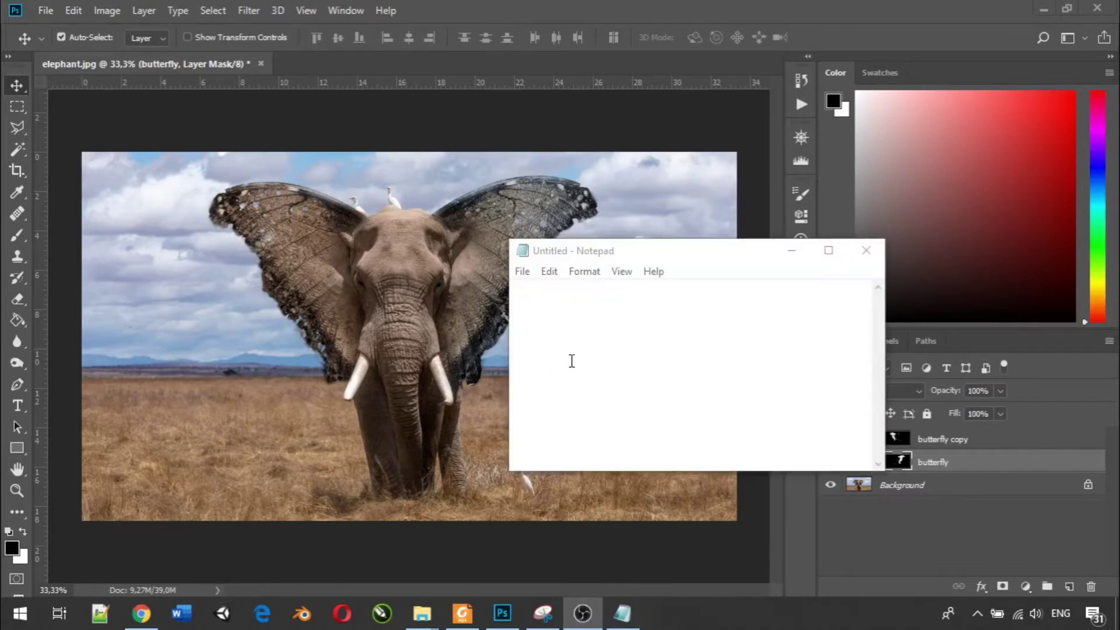
Write the note "masking => mask" in the blank Notepad document and minimize its window.
left_click(575, 357)
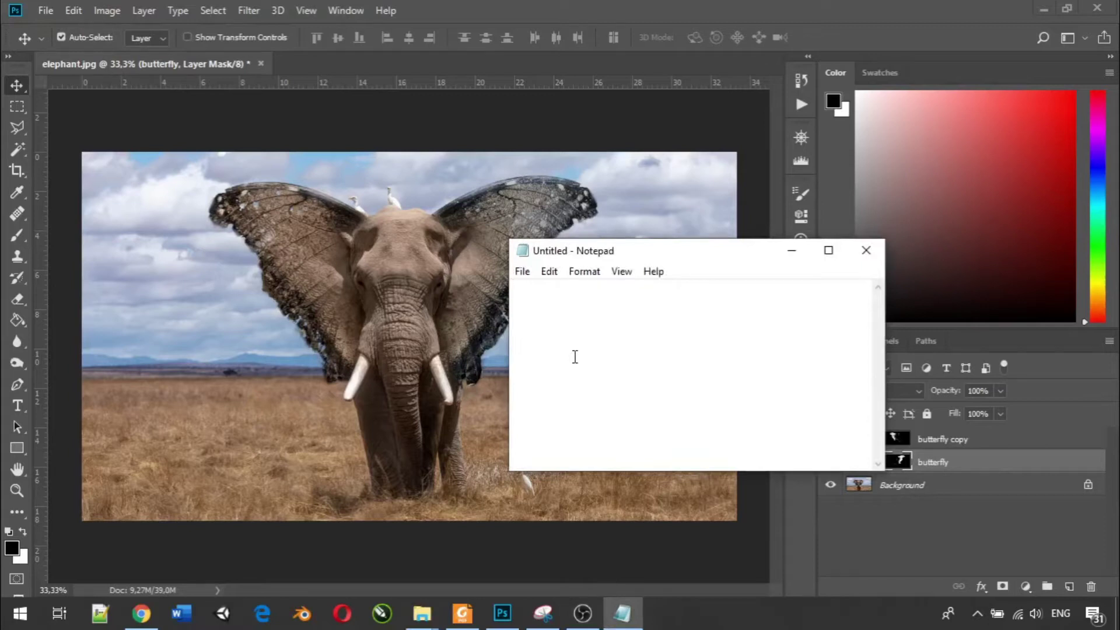
type("masking => mask")
left_click(792, 250)
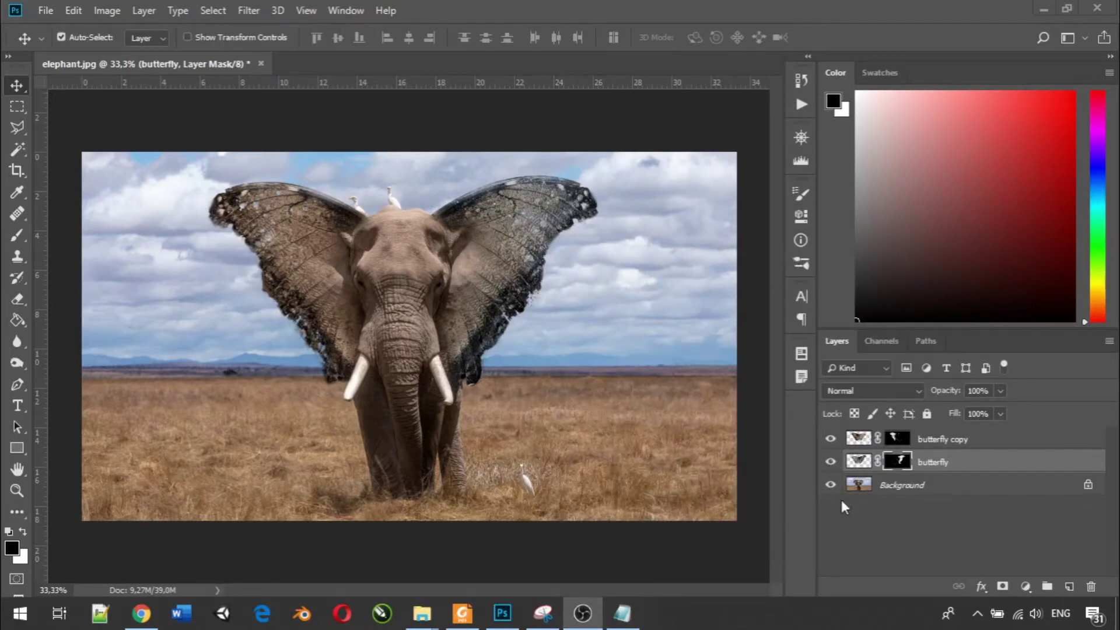
Toggle the visibility of the butterfly and butterfly copy layers to compare the composite with the plain elephant photo.
left_click(874, 487)
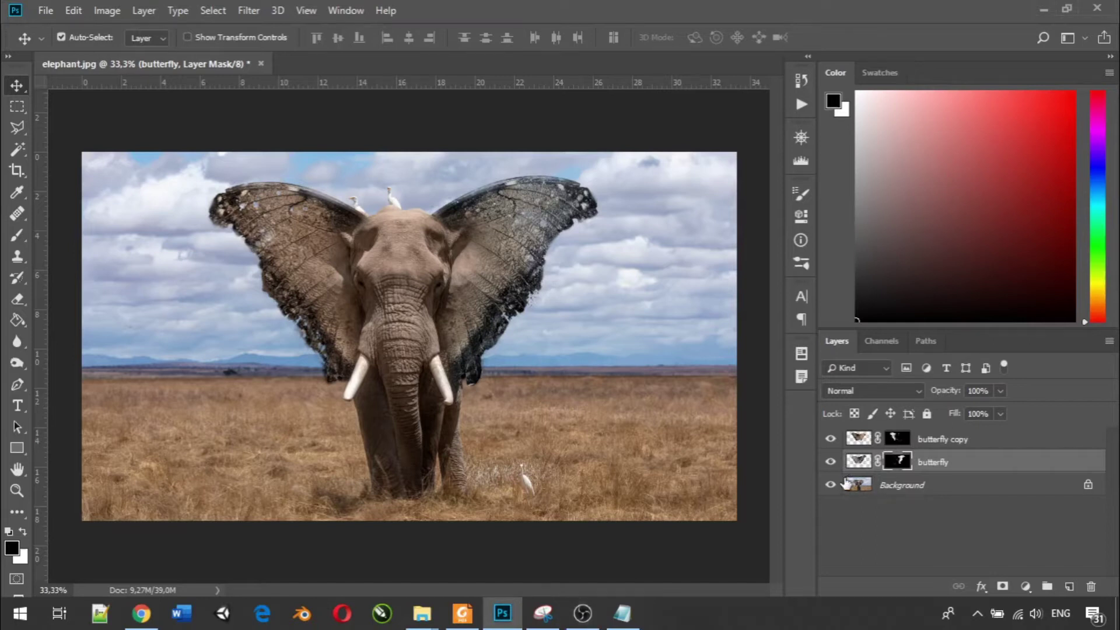
left_click(858, 462)
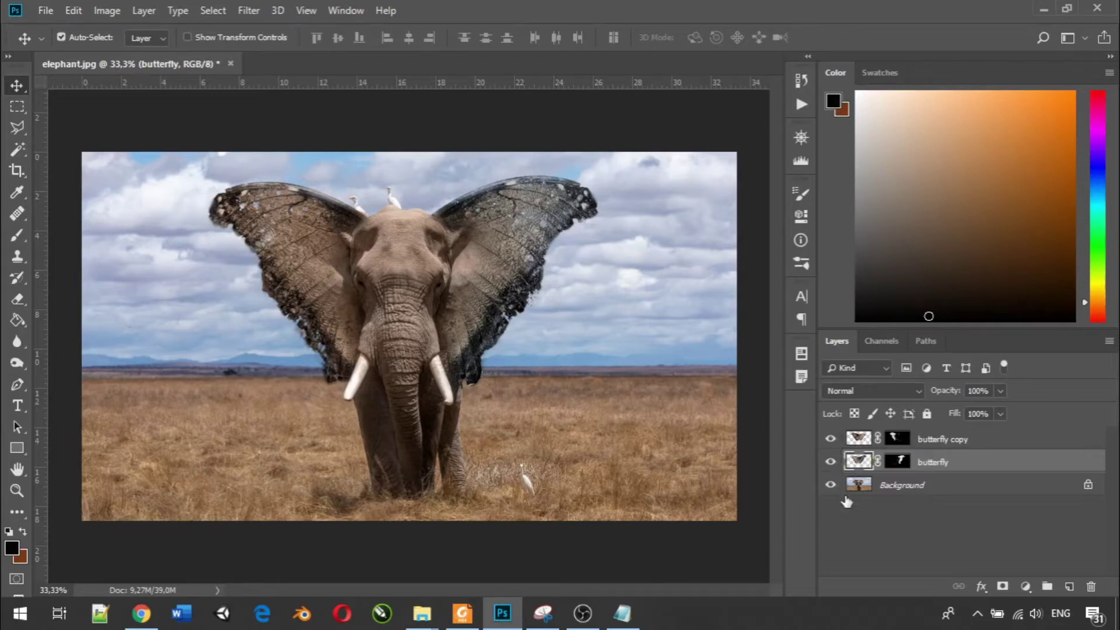
left_click(830, 439)
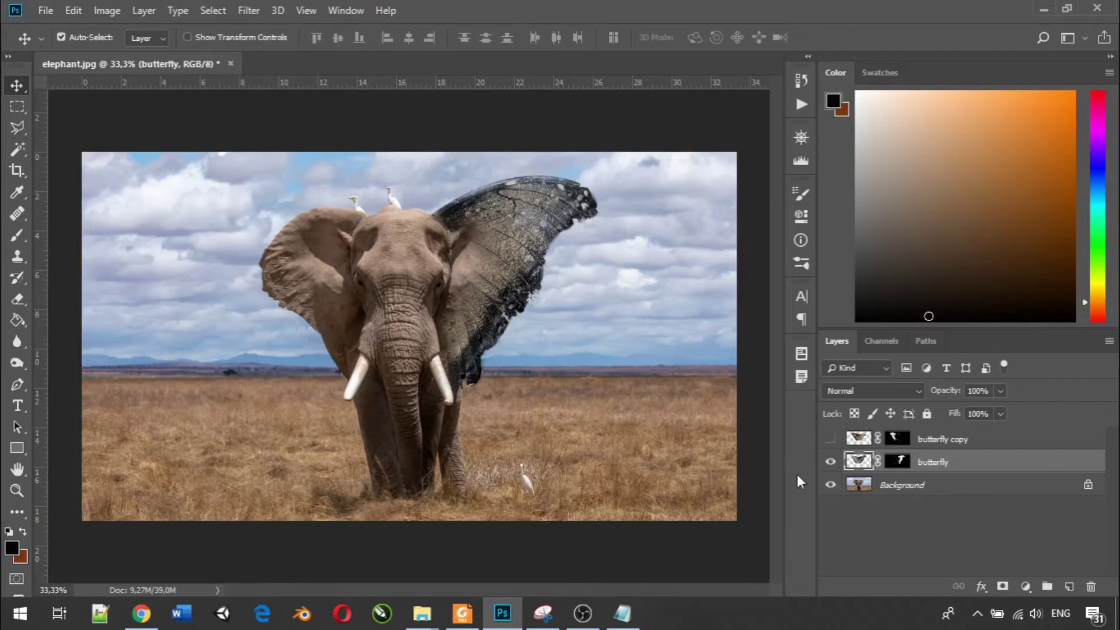
left_click(832, 463)
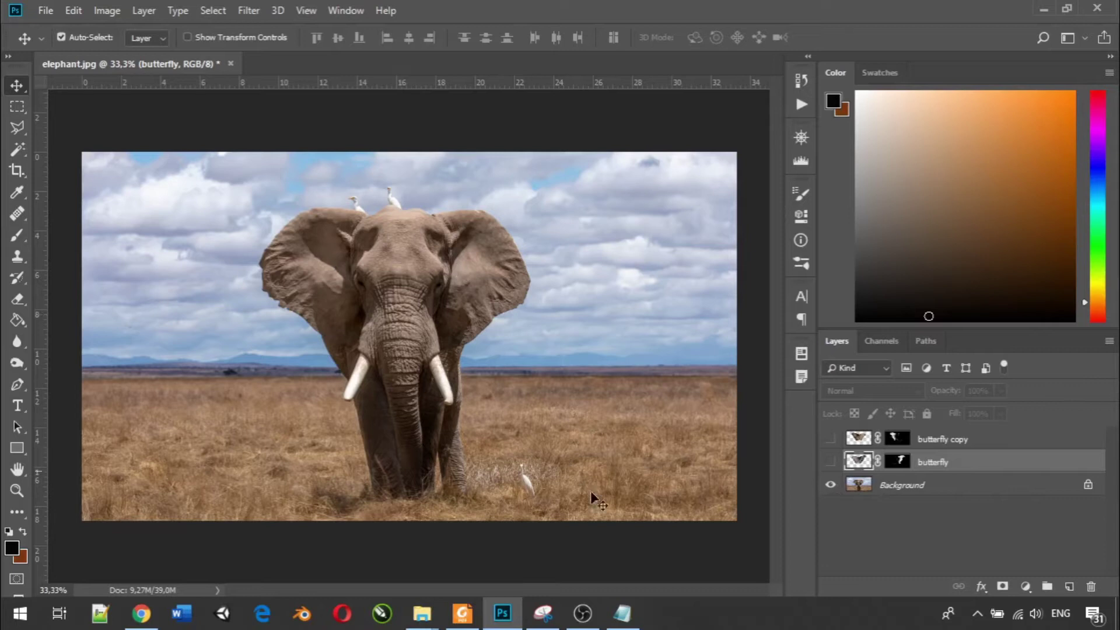
left_click(830, 461)
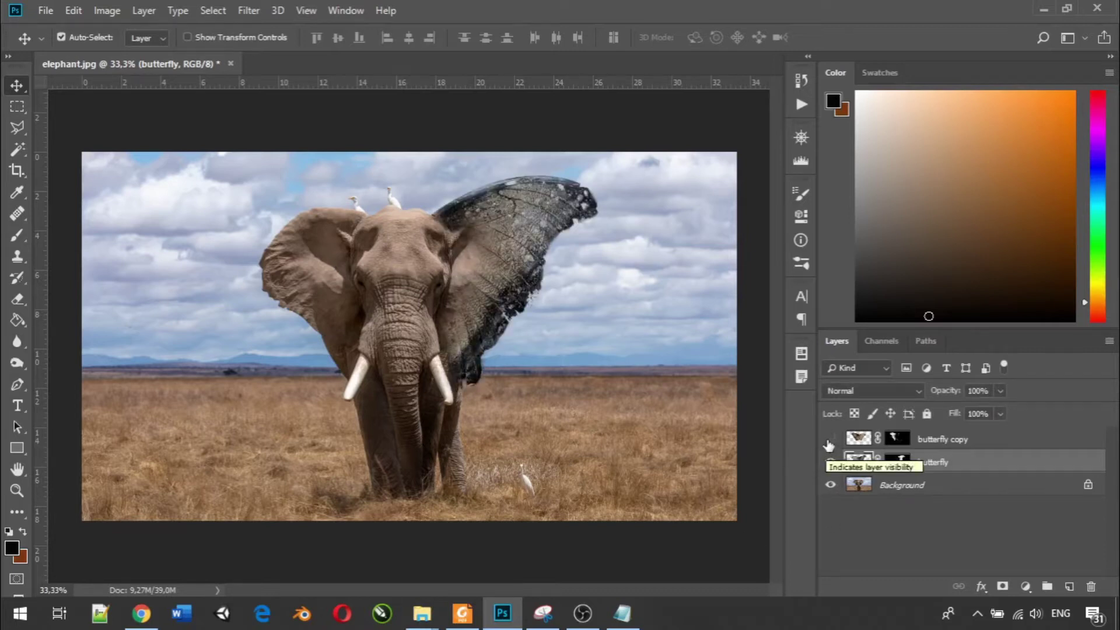
left_click(830, 440)
left_click(830, 440)
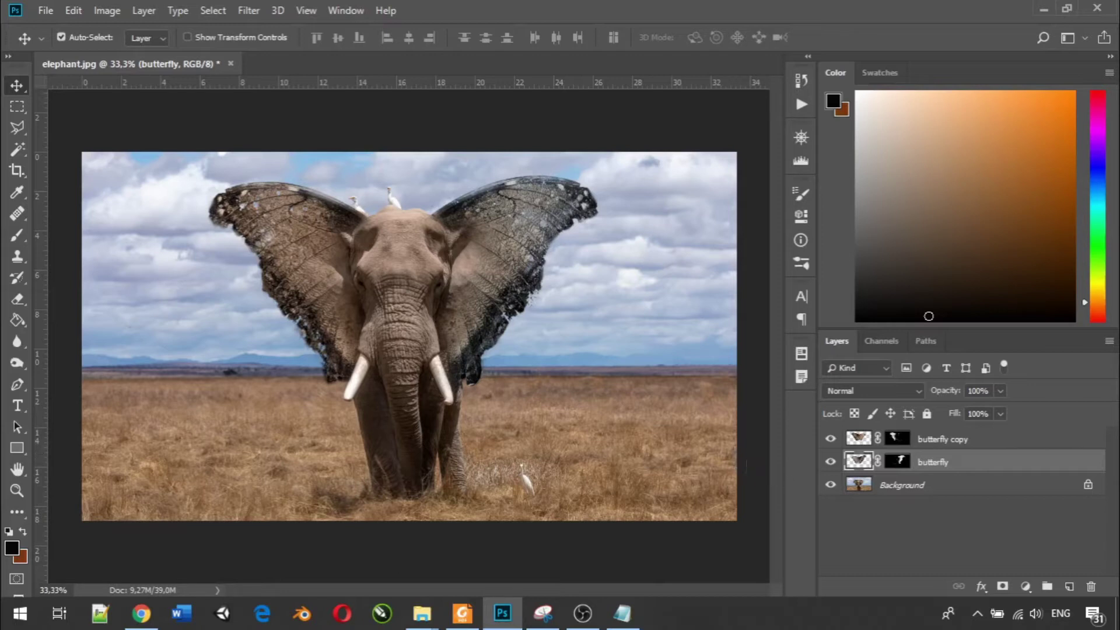
Open butterfly.jpg from the Masking folder in the maximized Photos viewer and move on to elephant.jpg.
key("alt+Tab")
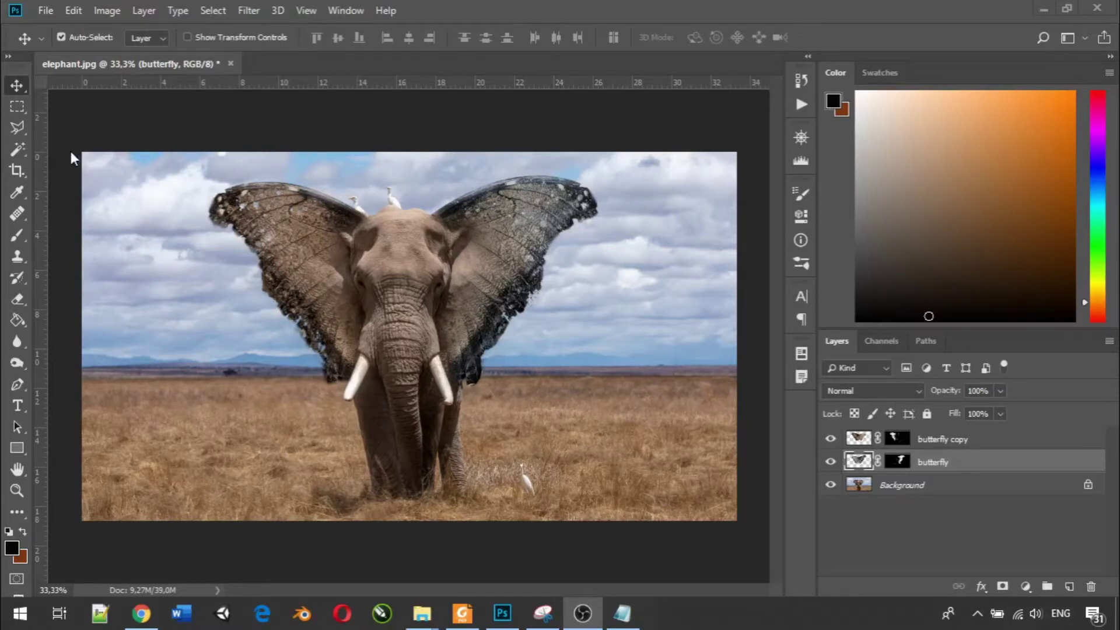
mouse_move(422, 612)
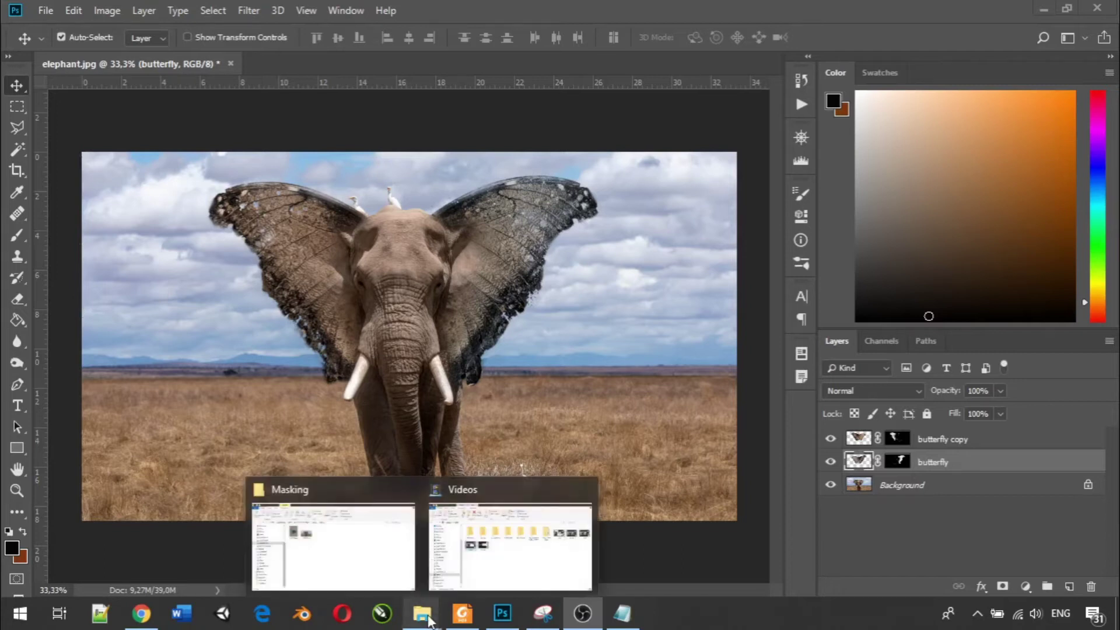
left_click(336, 541)
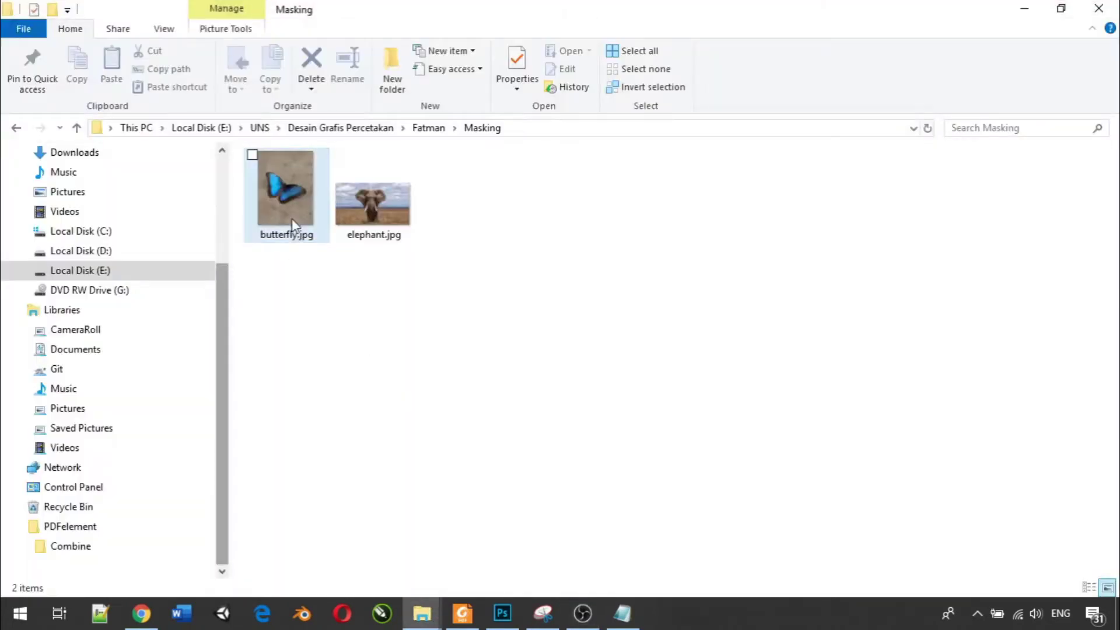
double_click(315, 220)
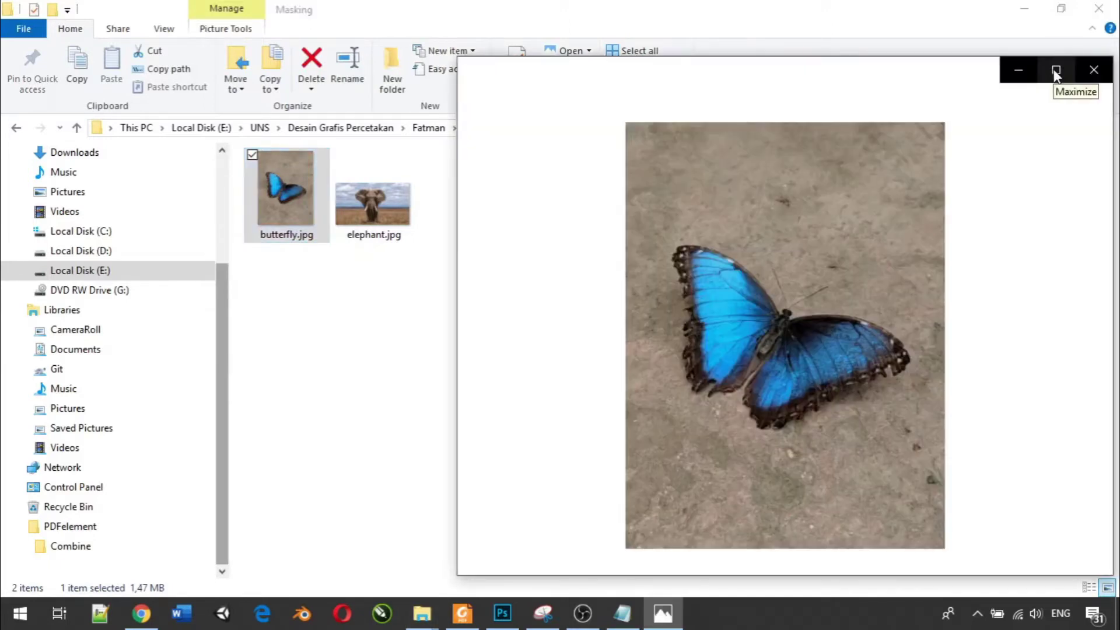
left_click(1057, 70)
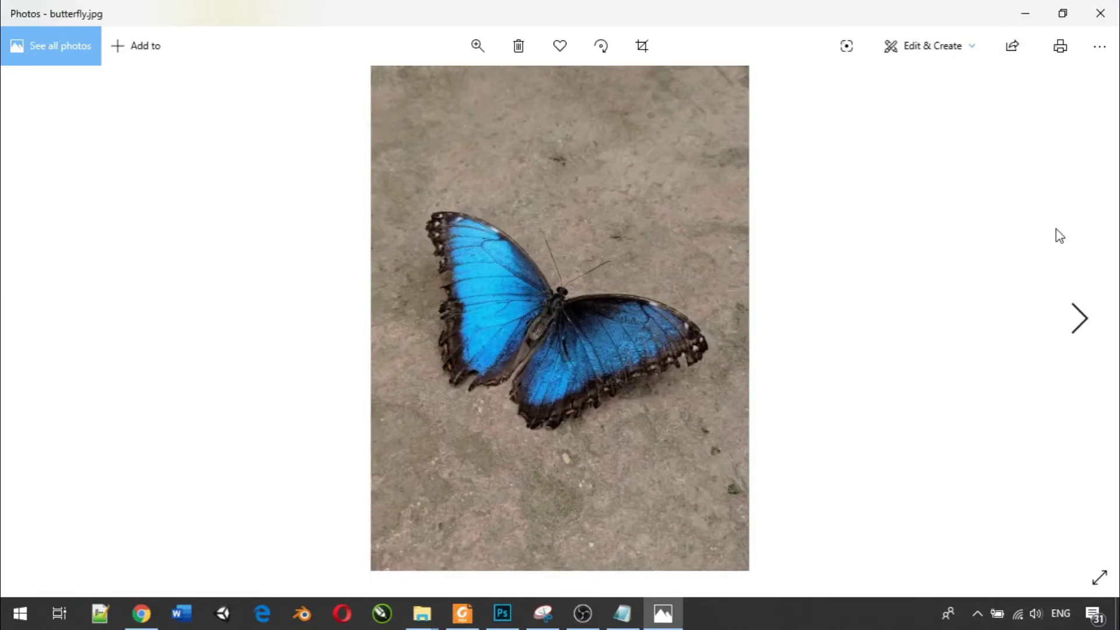
left_click(1081, 328)
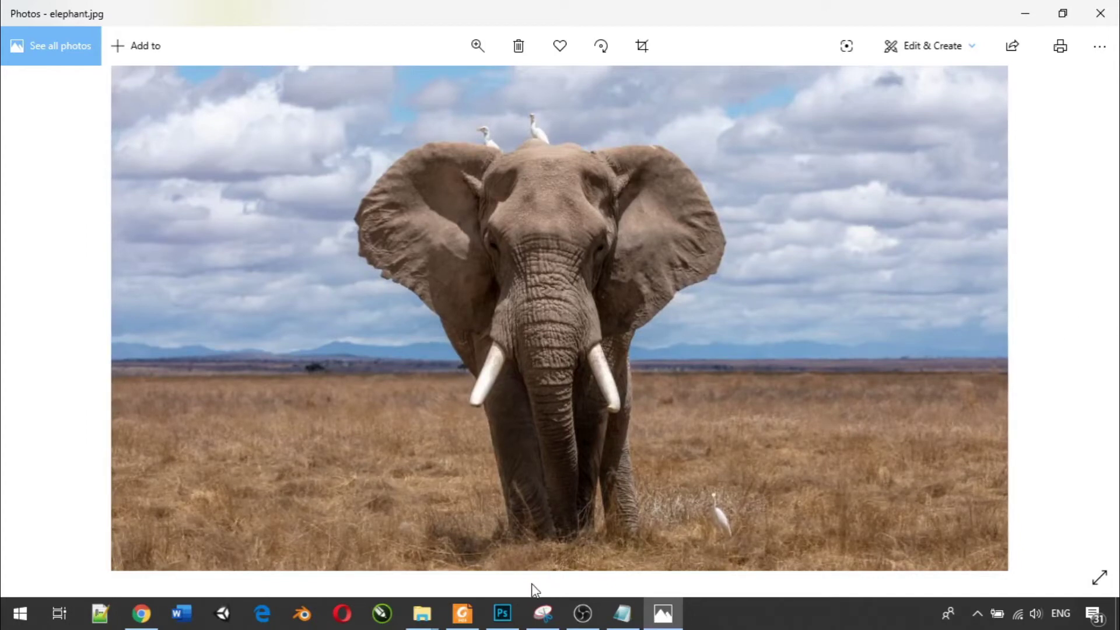
Check the finished composite in Photoshop, return to Photos and copy the elephant.jpg image.
left_click(508, 607)
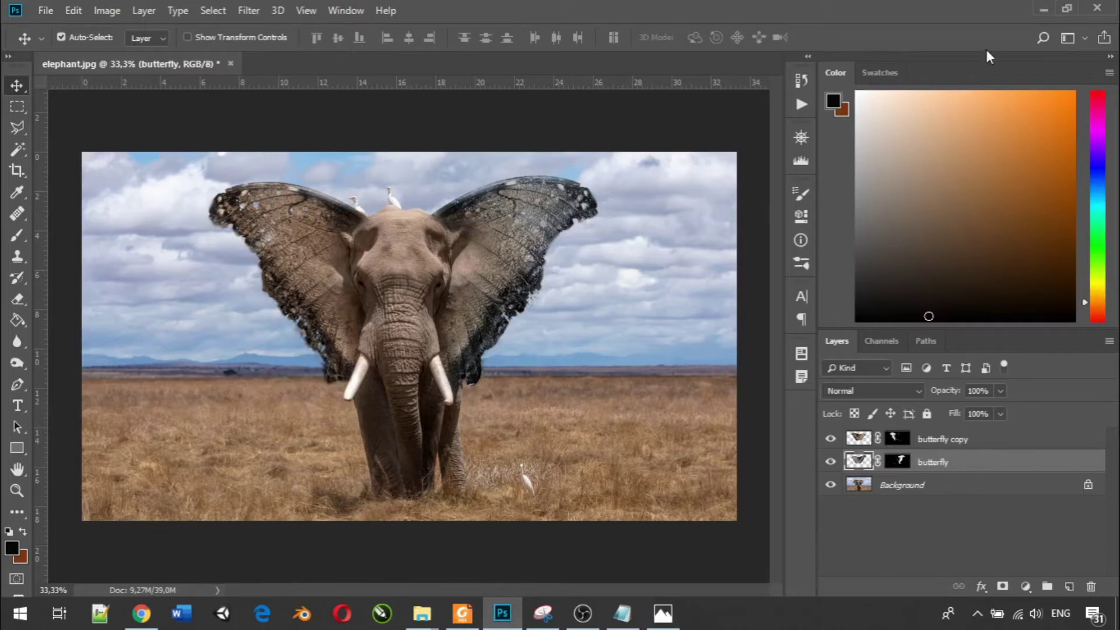
left_click(1037, 7)
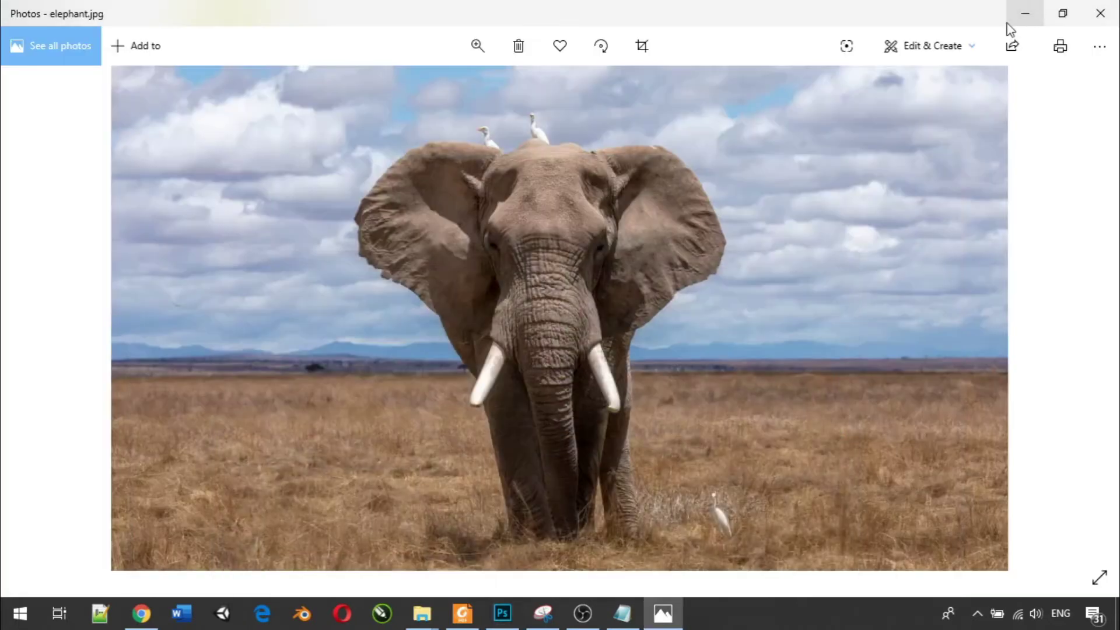
right_click(496, 247)
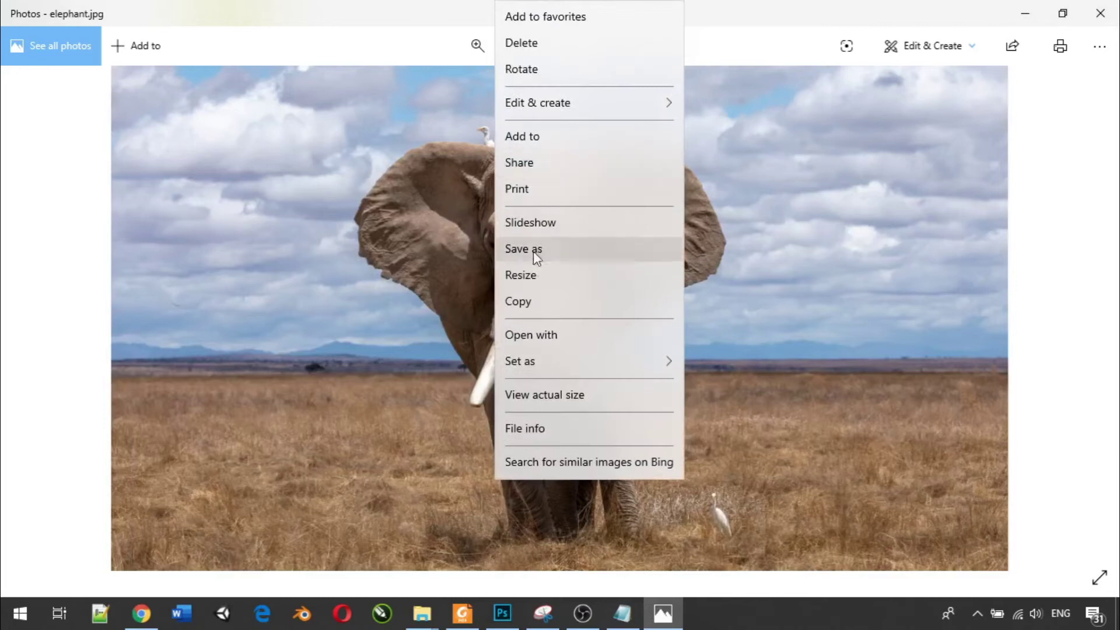
left_click(532, 301)
Switch to Photoshop and create a new document with the Clipboard preset, 2400 x 1350 px at 72 ppi.
mouse_move(510, 622)
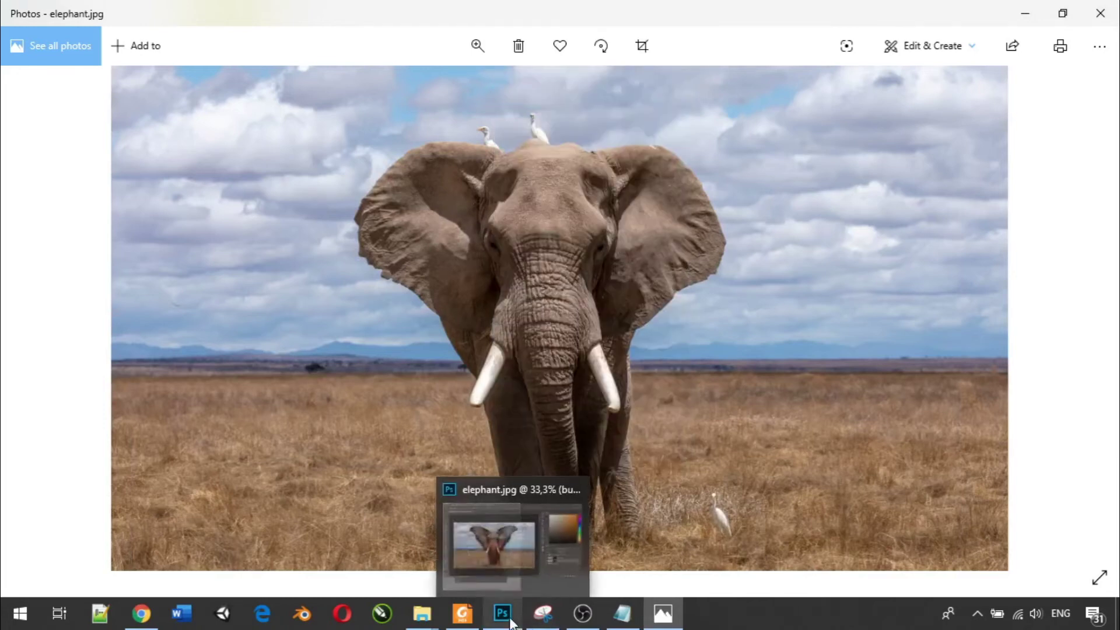
left_click(503, 619)
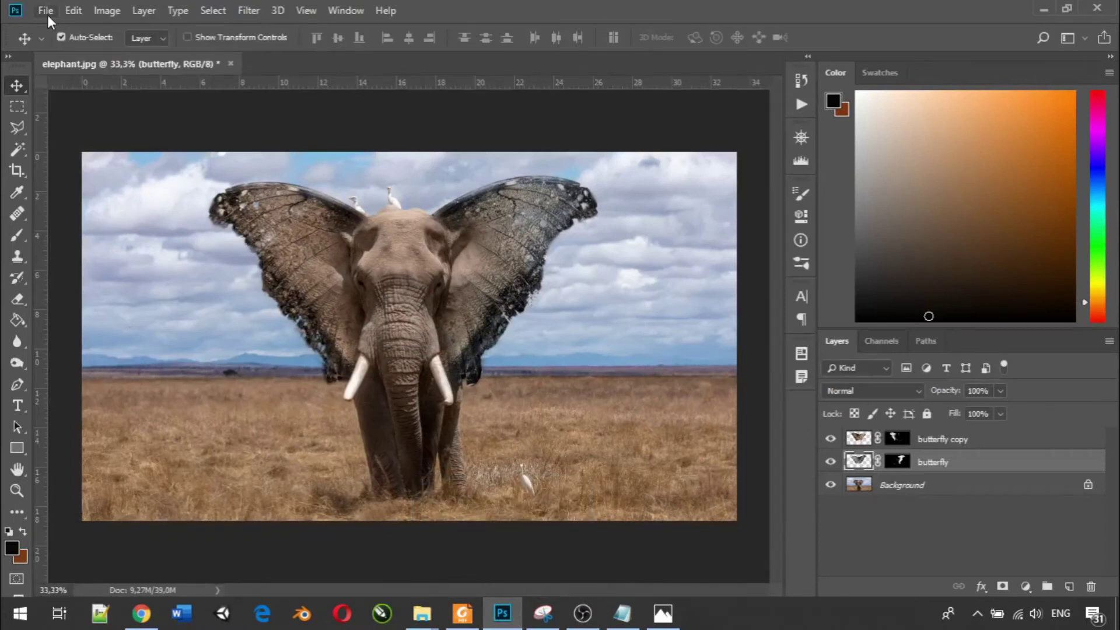
left_click(49, 17)
left_click(55, 30)
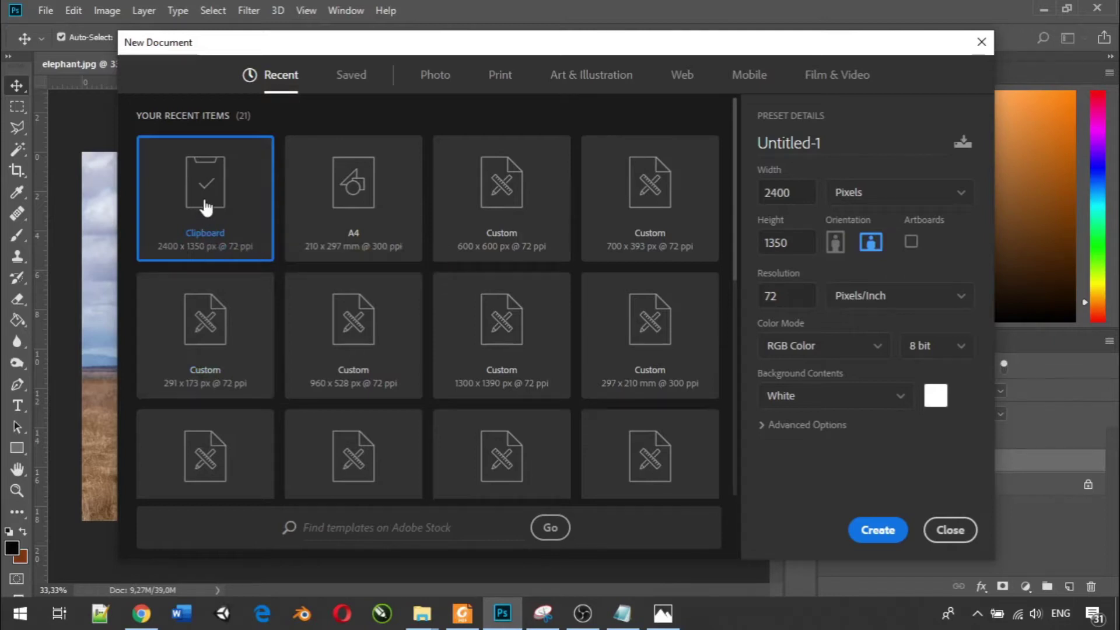
left_click(876, 531)
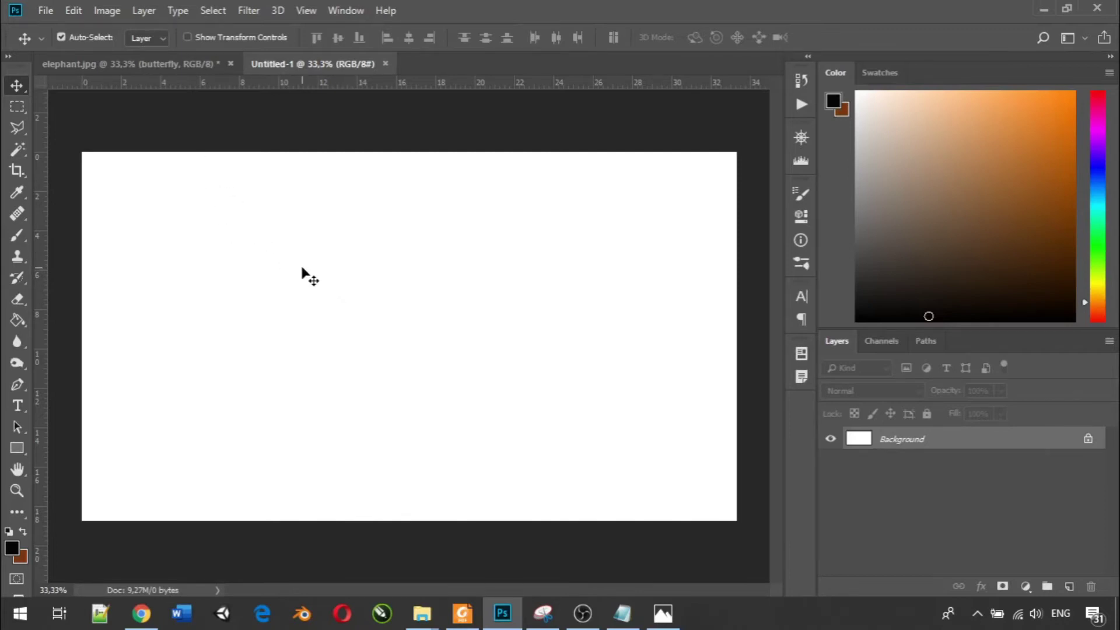
Paste the copied elephant image onto its own layer and delete the white Background layer.
key("ctrl+shift+alt+n")
key("ctrl+v")
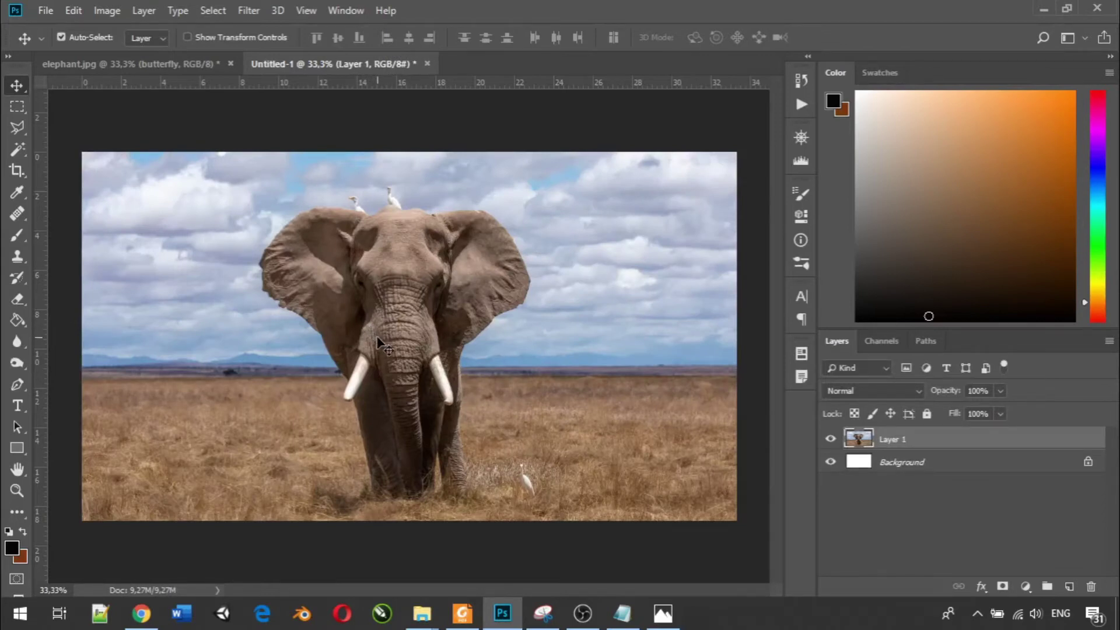
left_click(885, 472)
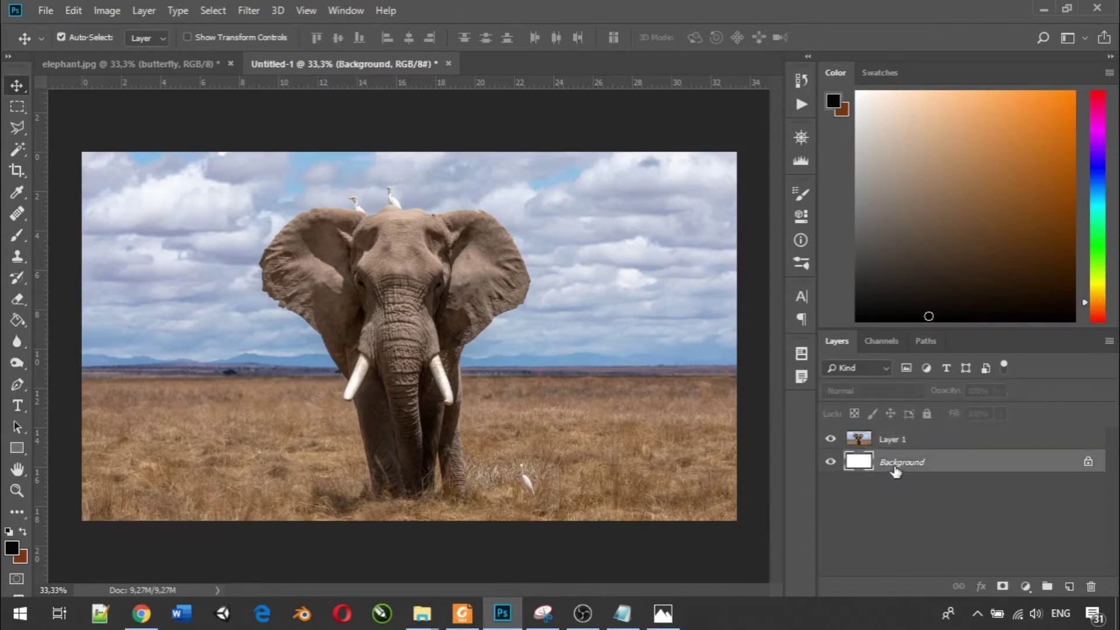
right_click(895, 468)
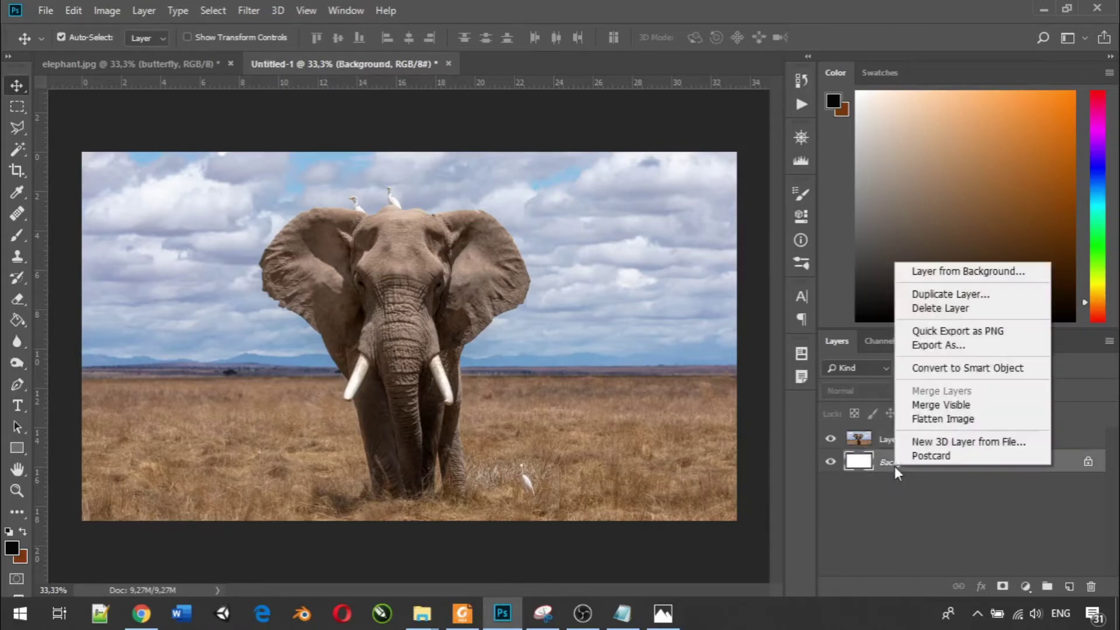
left_click(930, 309)
left_click(478, 238)
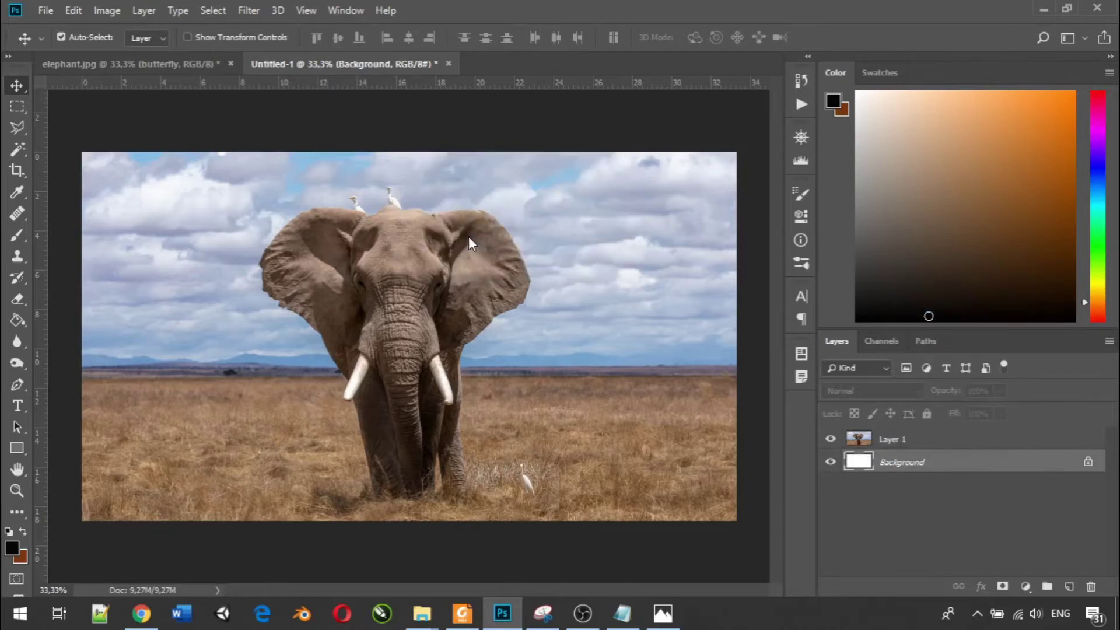
Rename the elephant layer as "Gajah".
right_click(886, 443)
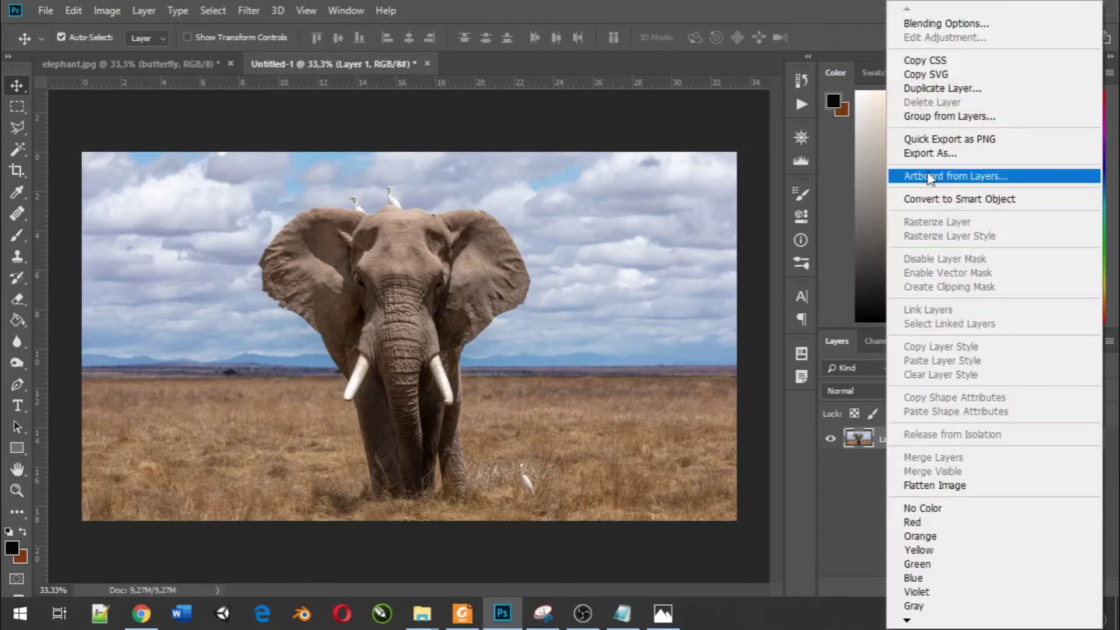
left_click(864, 493)
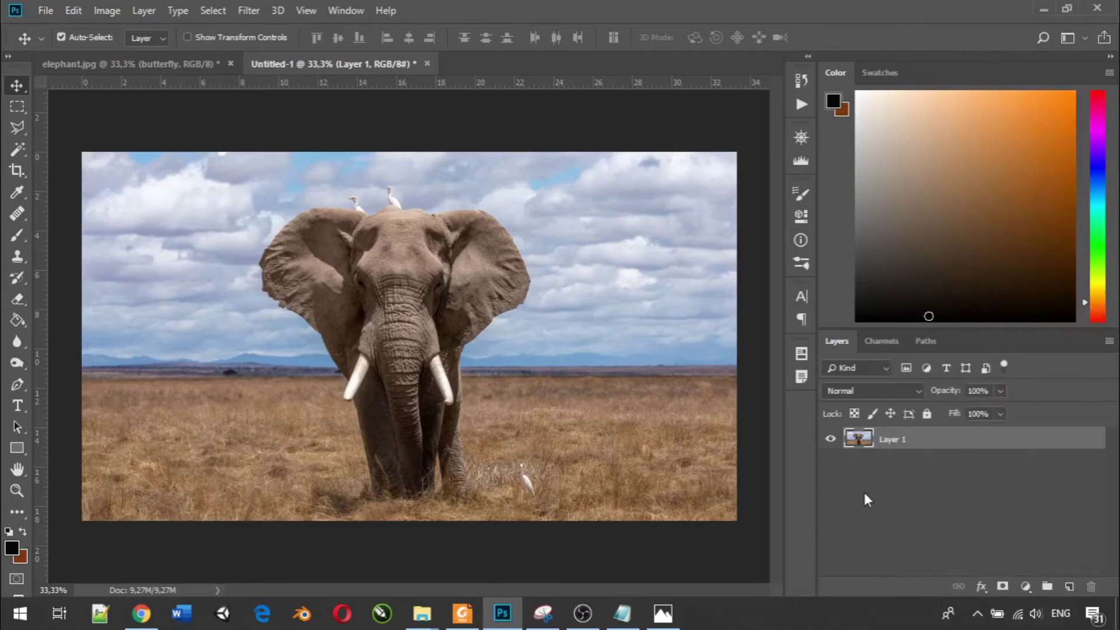
double_click(903, 446)
type("Gajah")
key("Return")
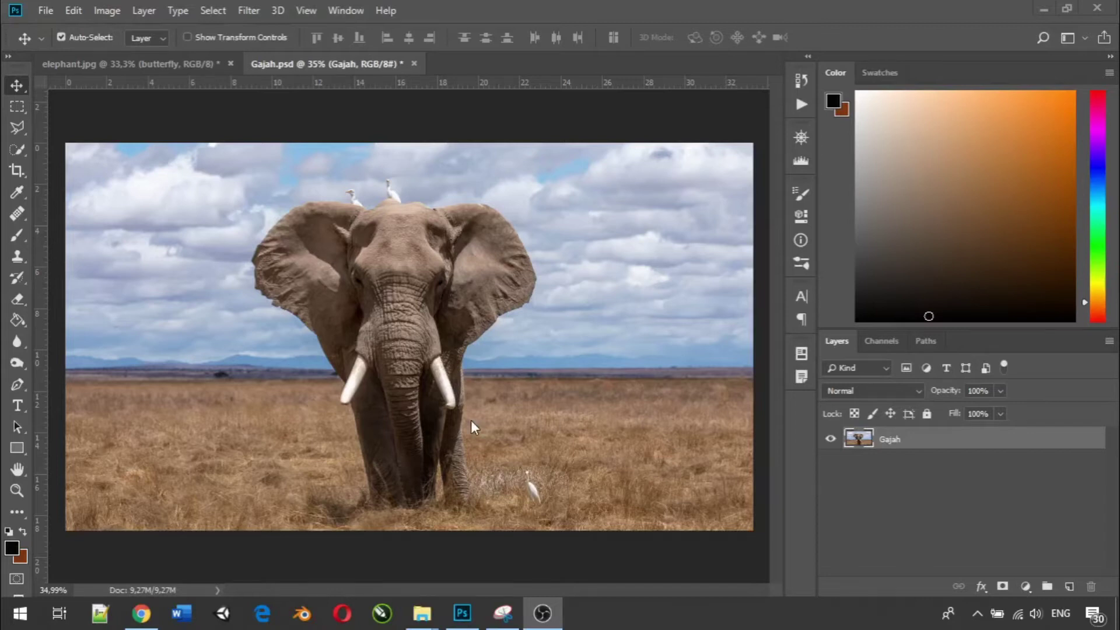
Open butterfly.jpg from the Masking folder in Photos, copy the image and minimize the viewer.
mouse_move(422, 612)
left_click(344, 531)
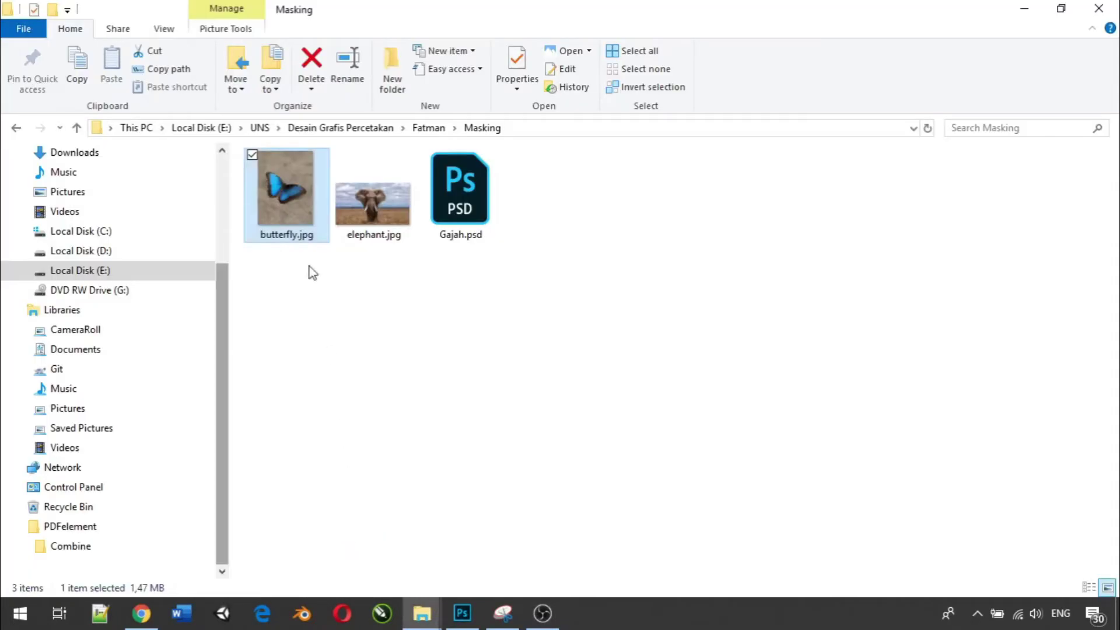
double_click(295, 199)
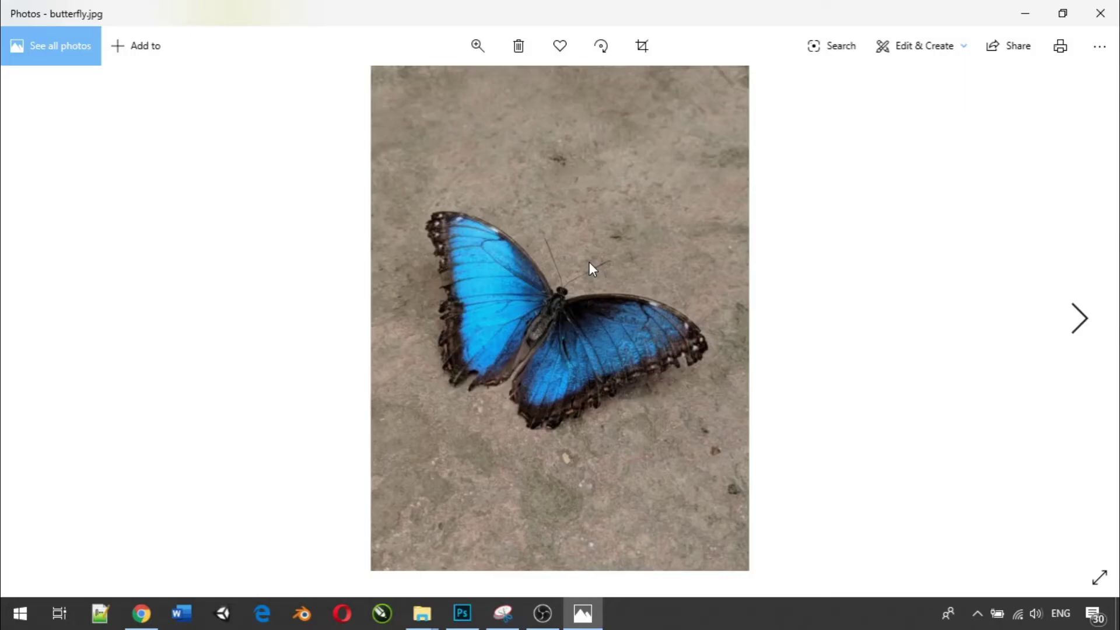
right_click(589, 261)
left_click(604, 297)
left_click(1026, 14)
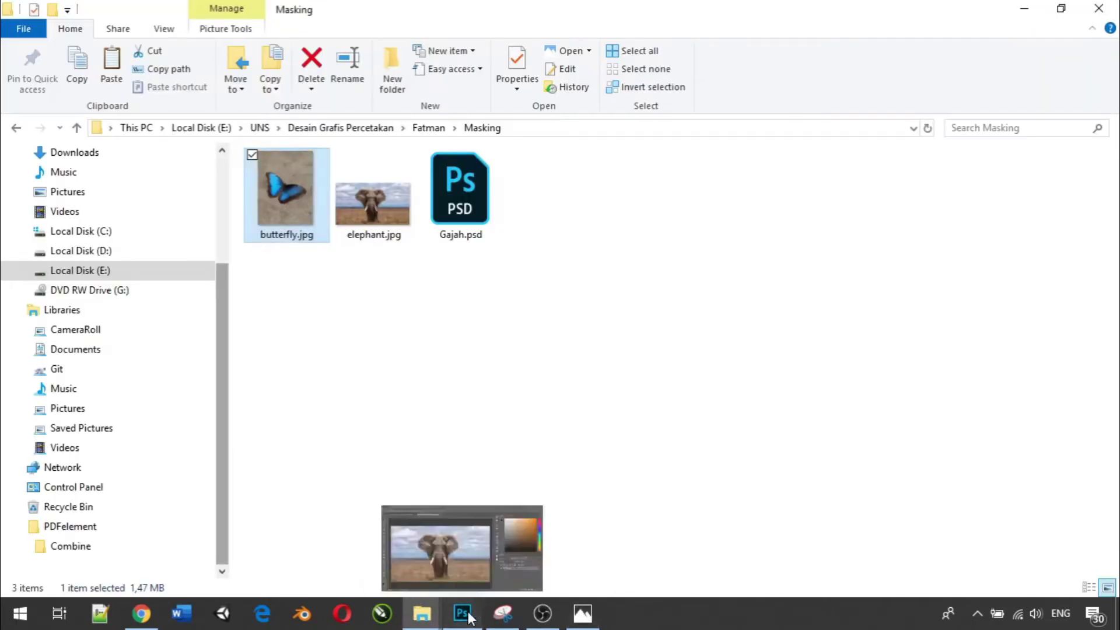
Switch to Photoshop, paste the butterfly image above the Gajah layer and move it up until both wings lie within the canvas.
left_click(462, 613)
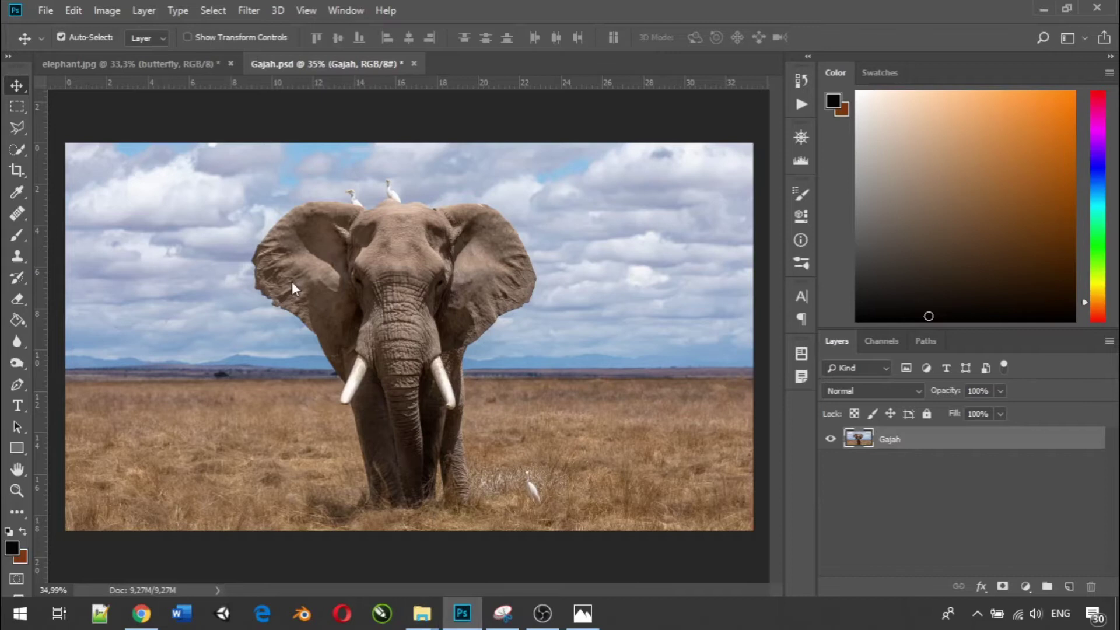
key("ctrl")
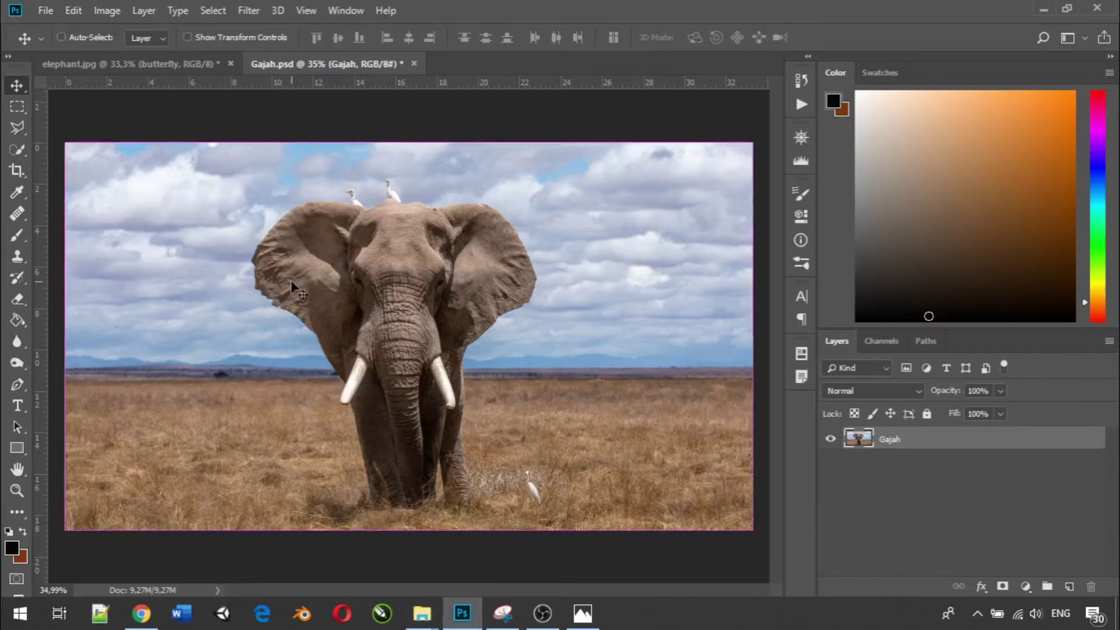
key("ctrl+v")
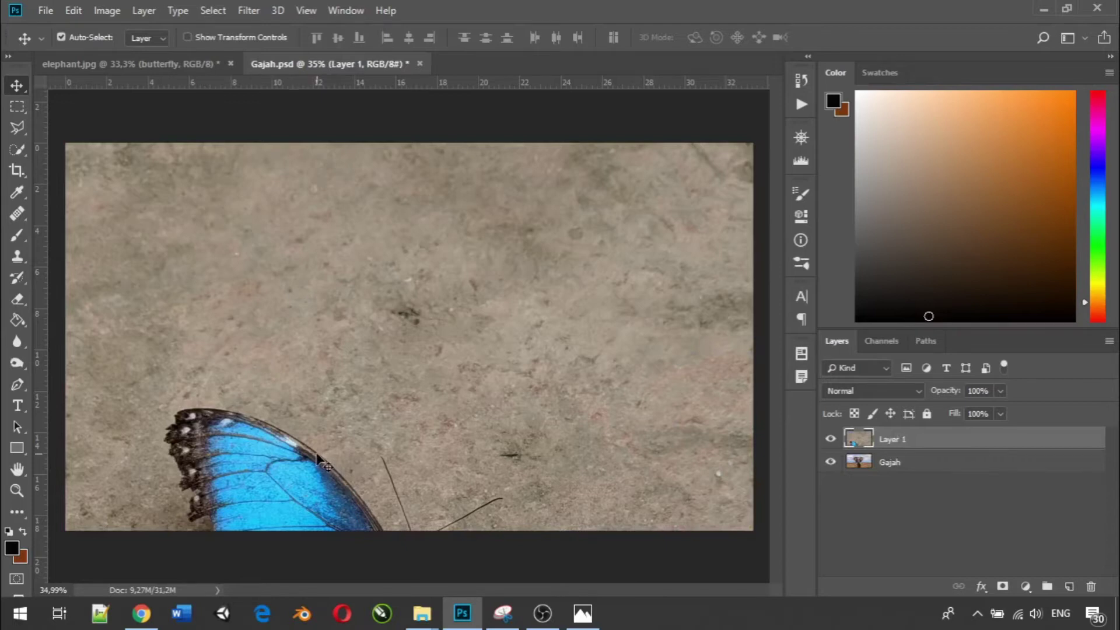
left_click_drag(330, 469, 325, 193)
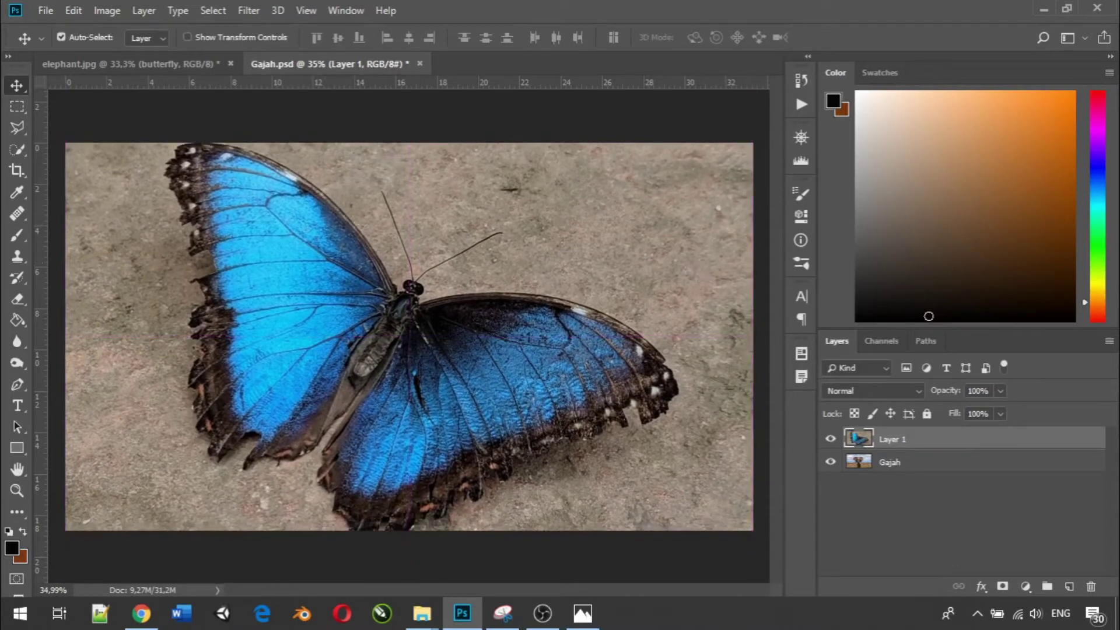
Rotate the butterfly on Layer 1 by -27.73° so its body stands upright, and move it up until both wings fit the canvas.
key("alt+Tab")
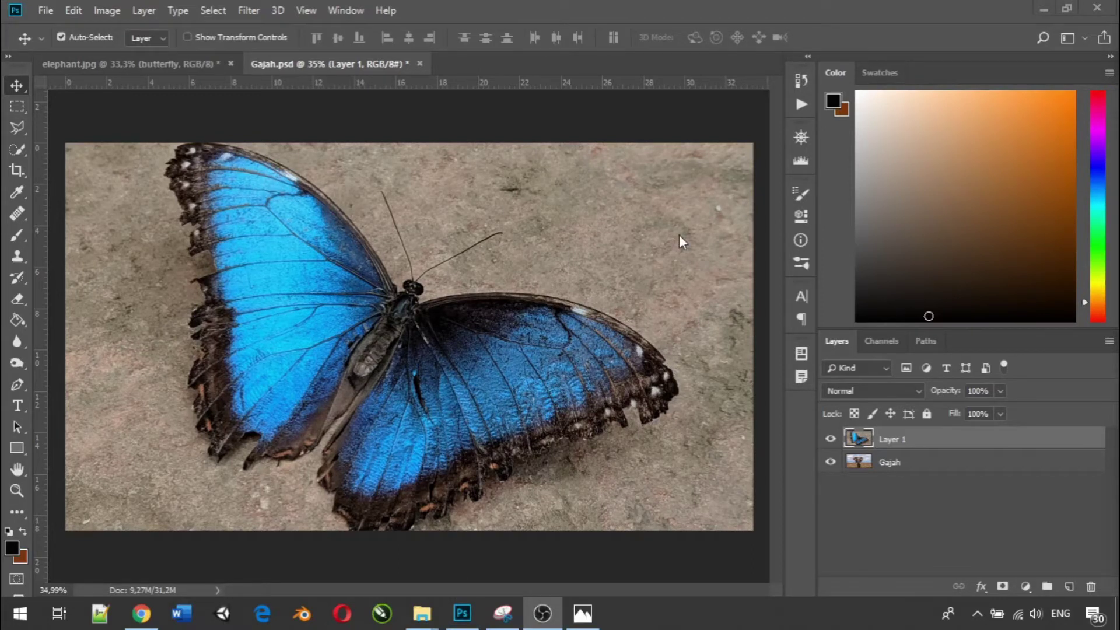
left_click(864, 445)
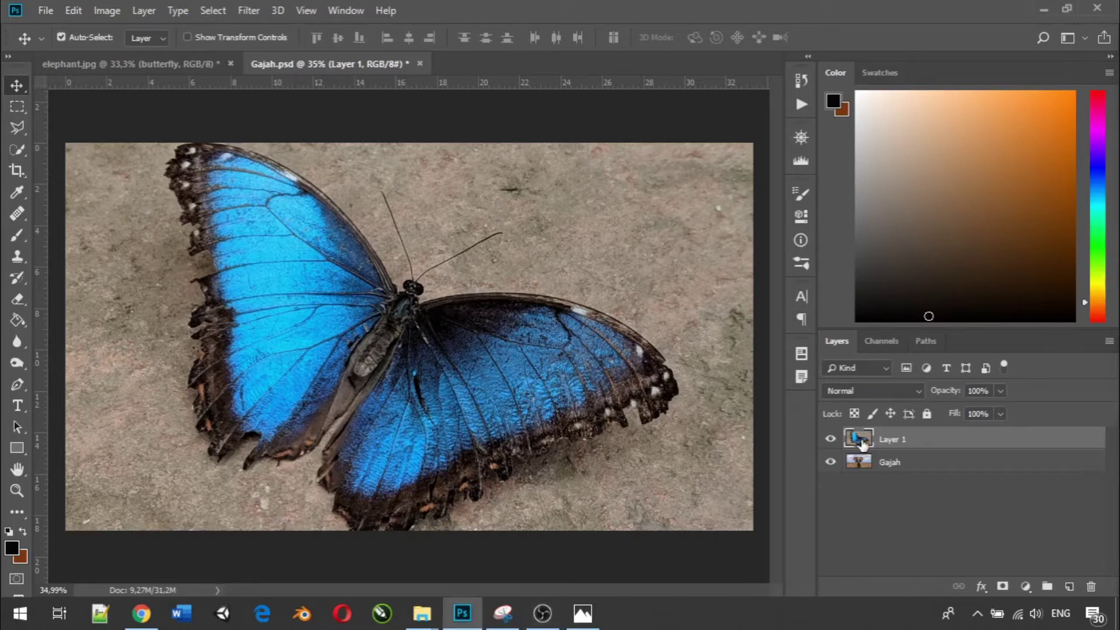
key("ctrl")
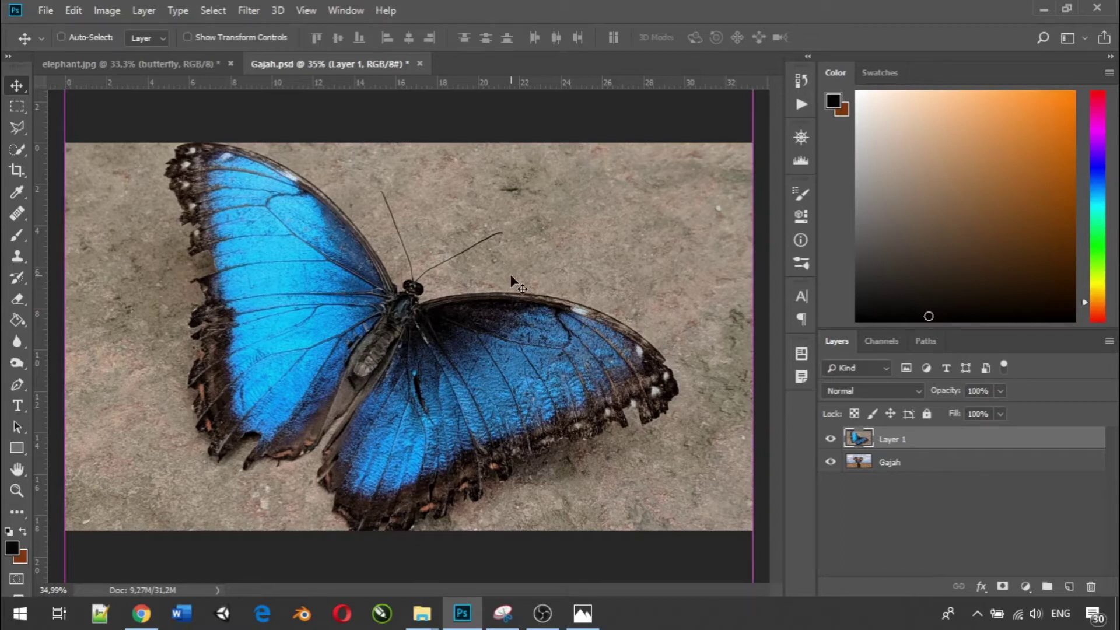
key("ctrl+t")
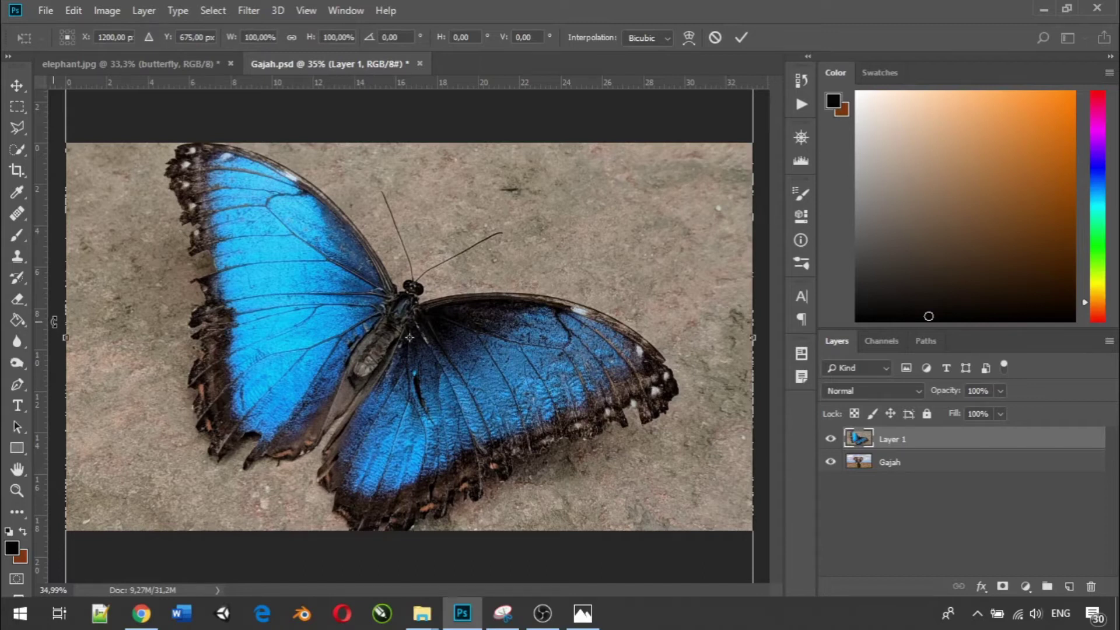
left_click_drag(49, 350, 43, 510)
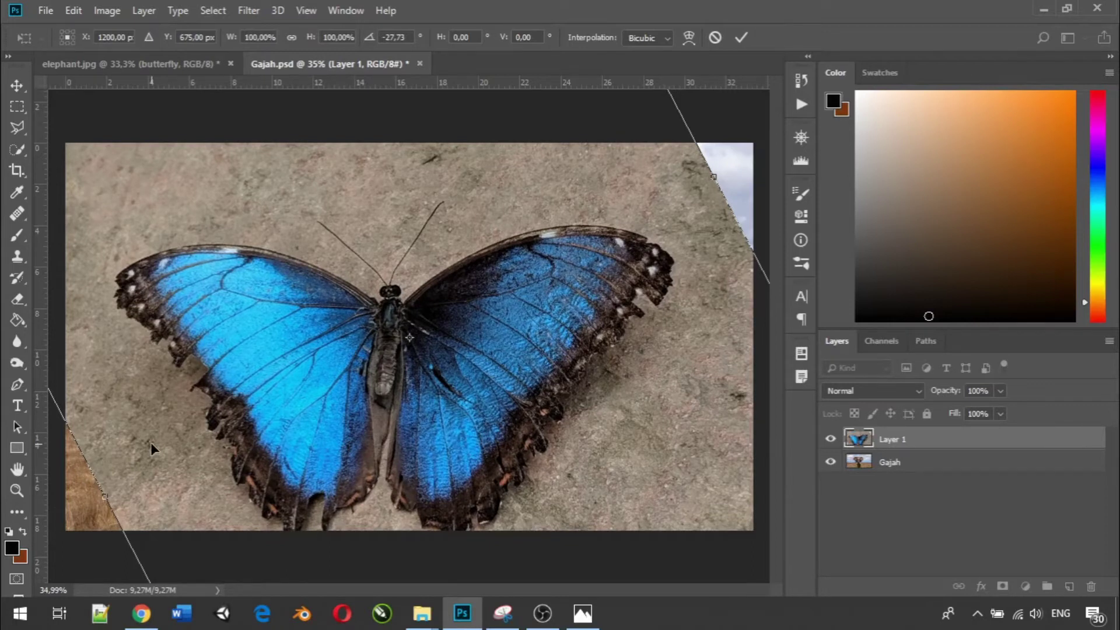
key("Return")
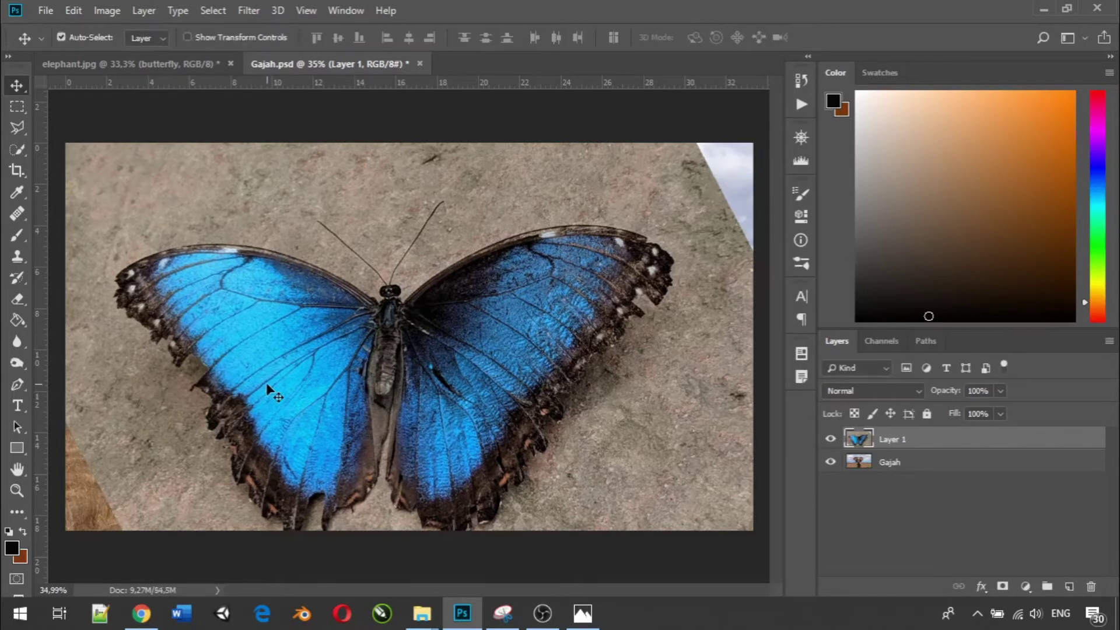
left_click_drag(271, 387, 275, 350)
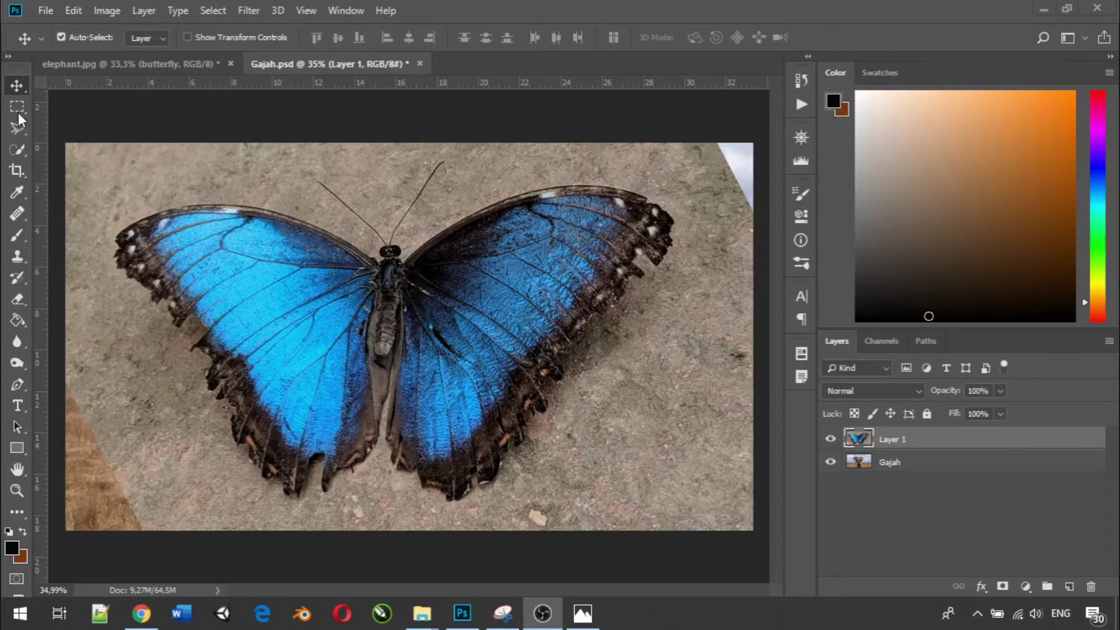
Crop to the existing canvas bounds with cropped pixels deleted, and check the trimmed butterfly layer's bounds with Free Transform.
left_click(23, 172)
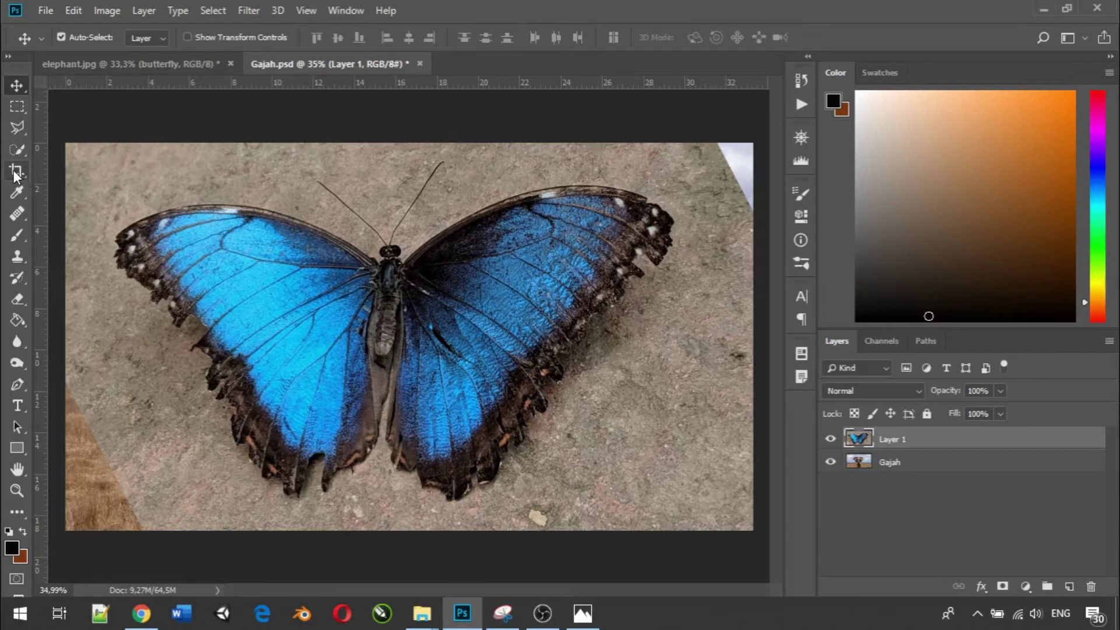
left_click(14, 172)
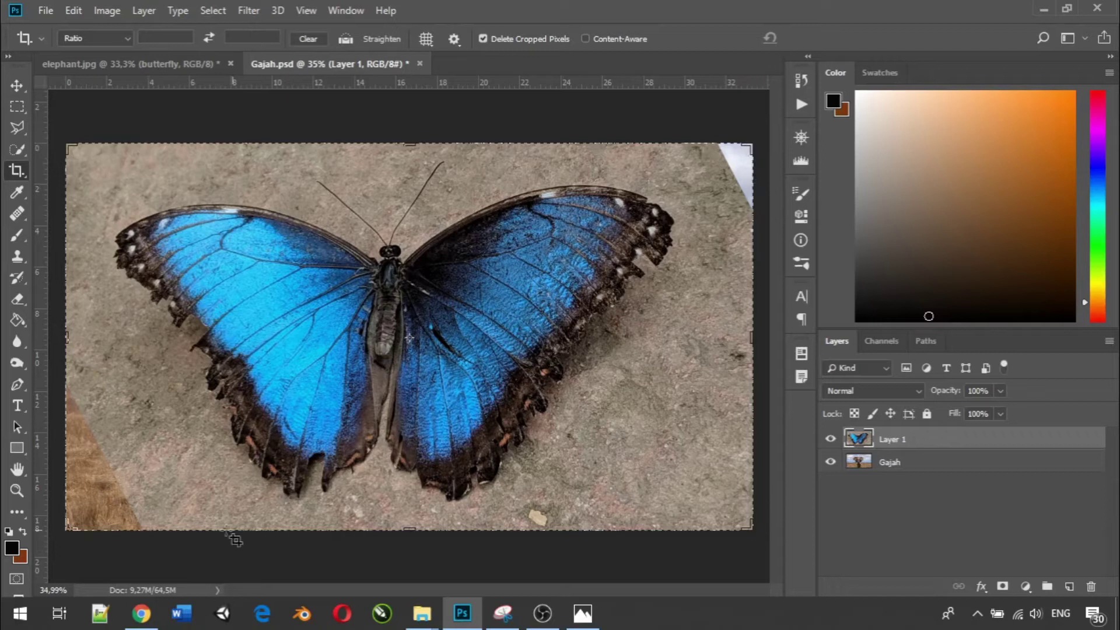
left_click(211, 484)
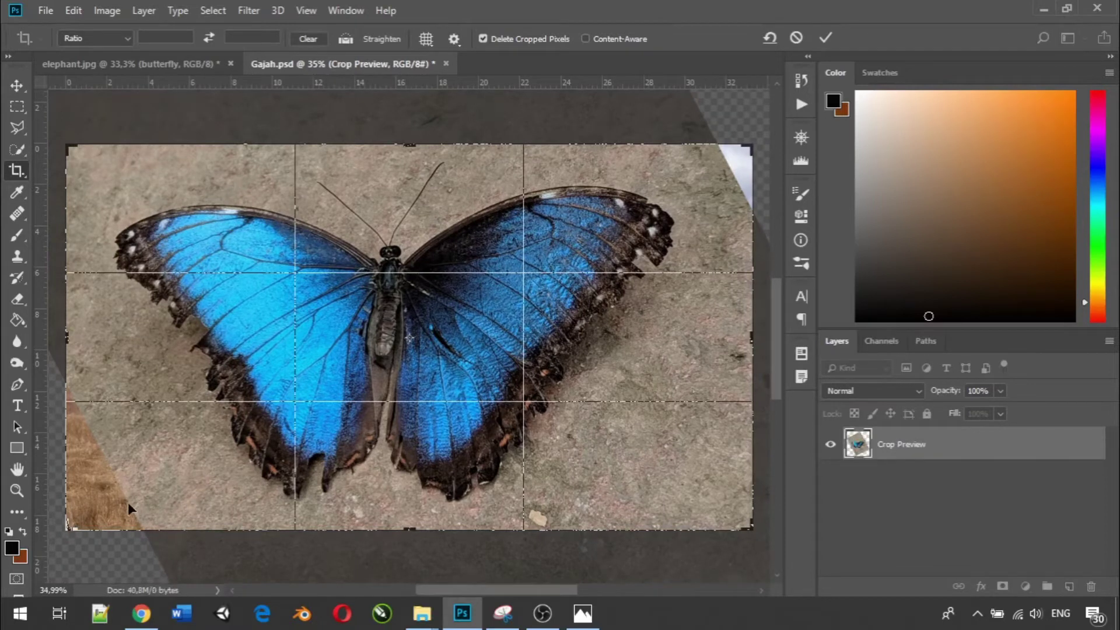
key("Return")
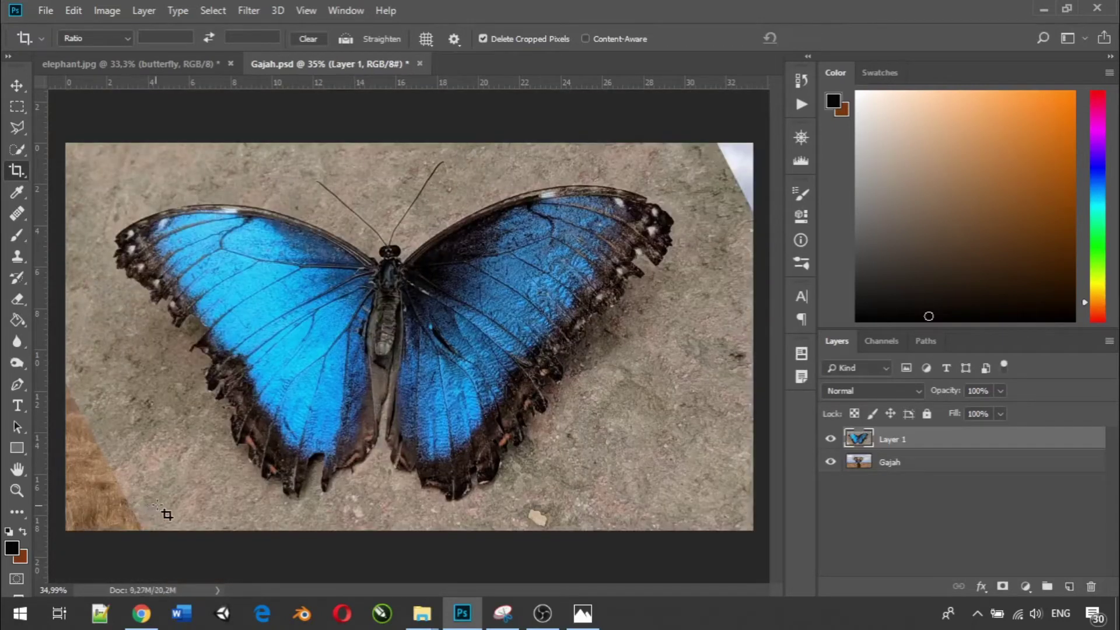
left_click(18, 88)
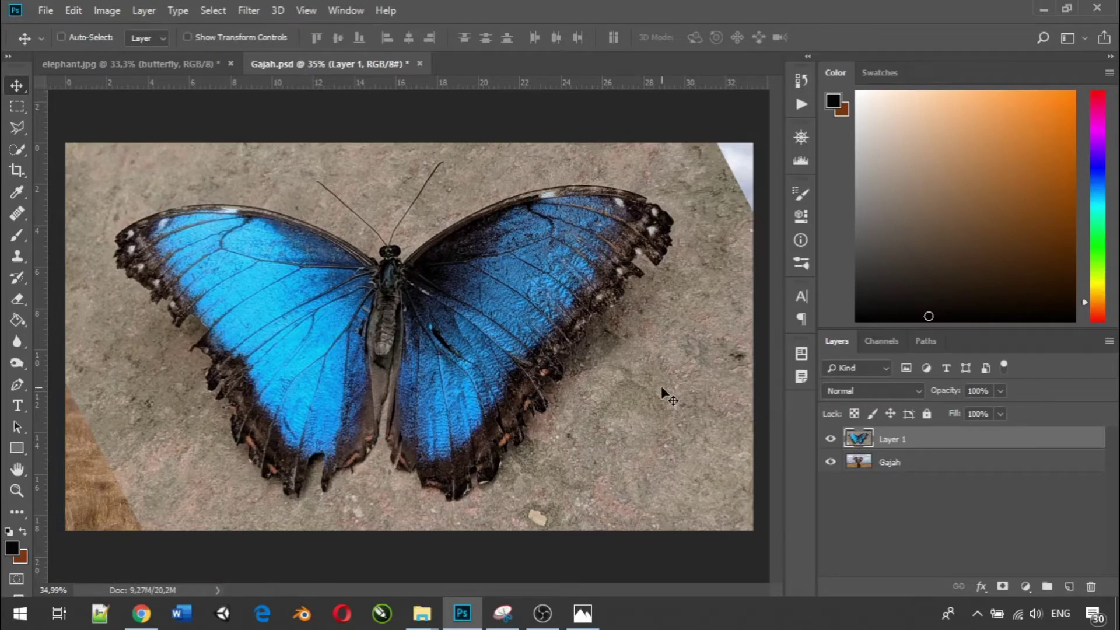
key("ctrl+t")
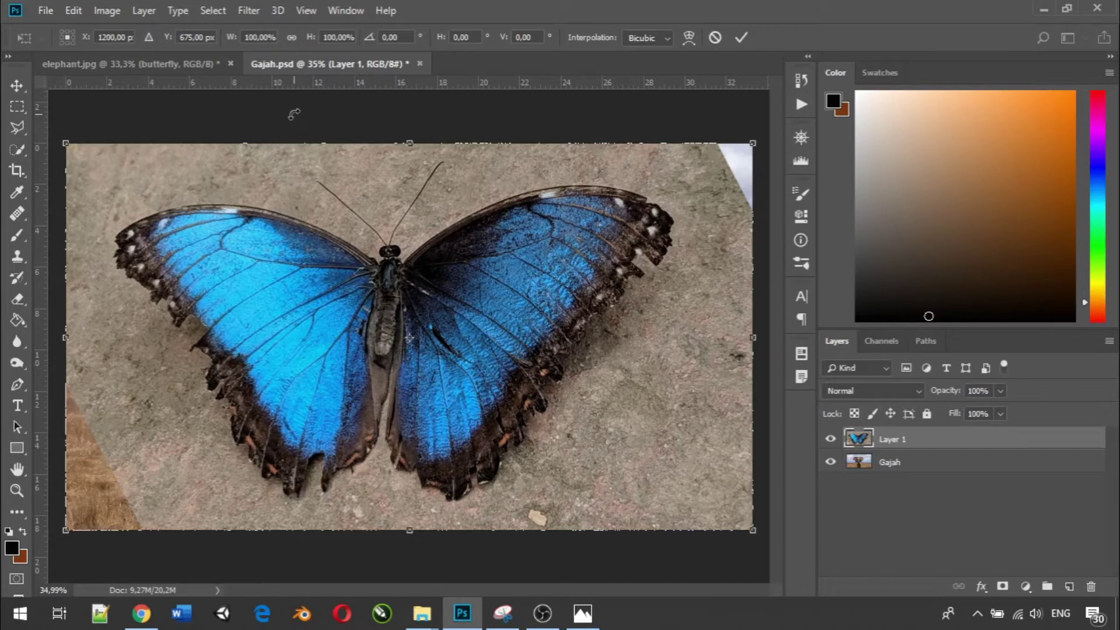
key("v")
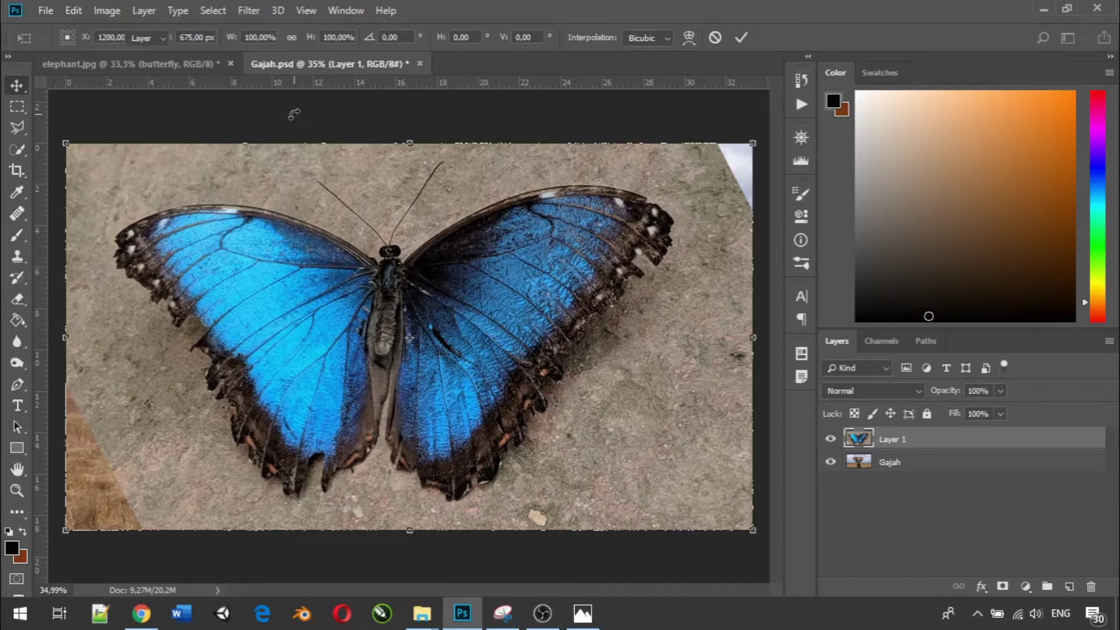
key("Return")
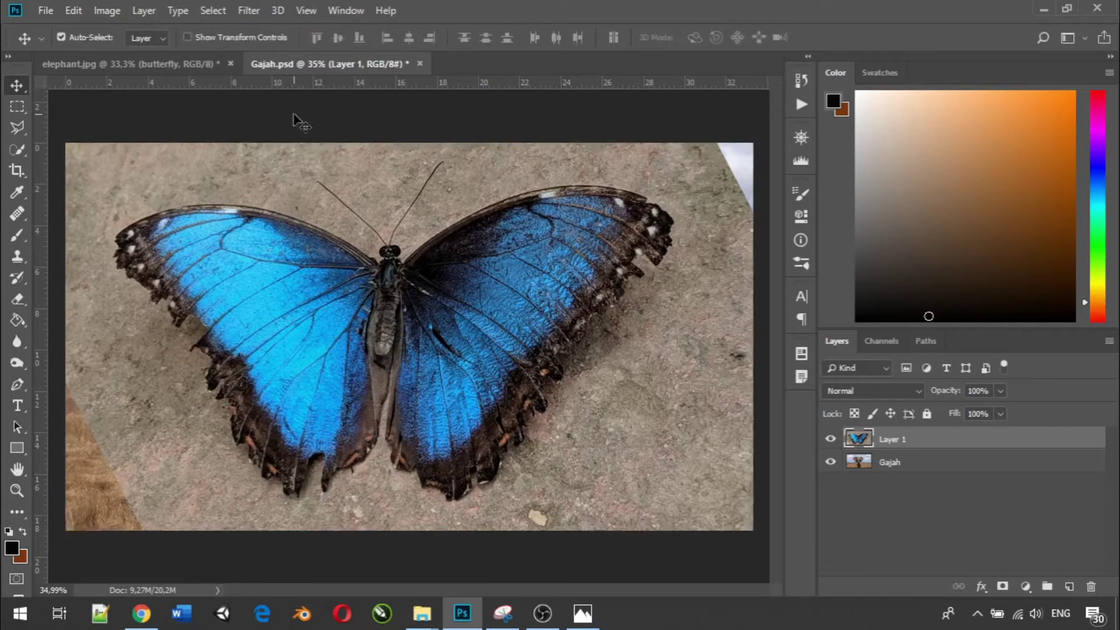
Select the stone background around the butterfly using Quick Selection with a 68 px brush.
key("w")
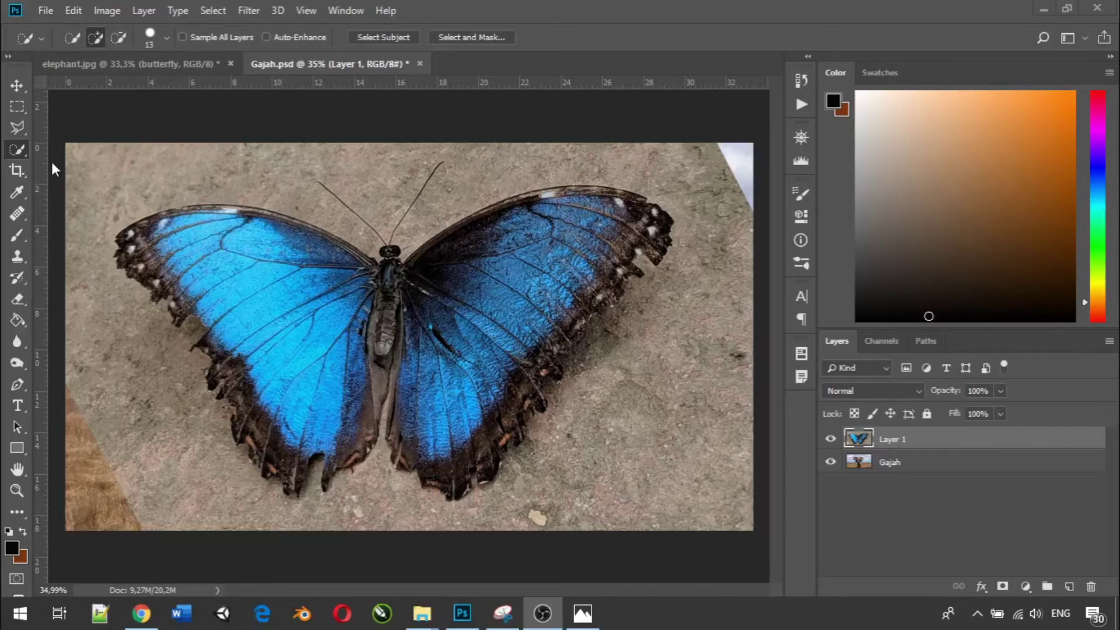
left_click(15, 147)
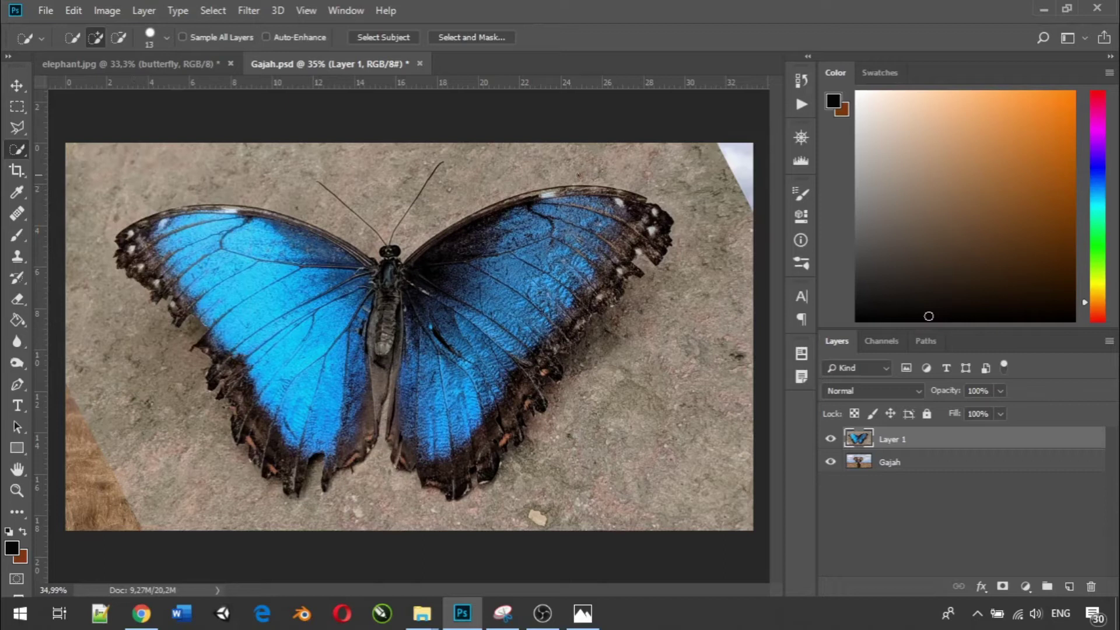
left_click(167, 37)
left_click_drag(99, 85, 126, 82)
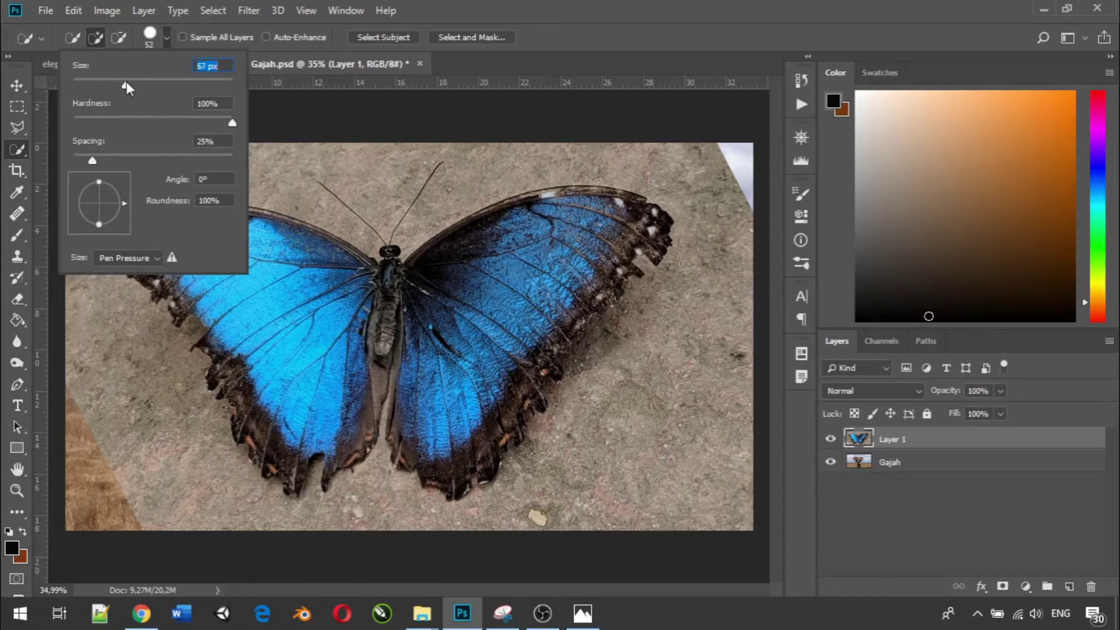
left_click(165, 37)
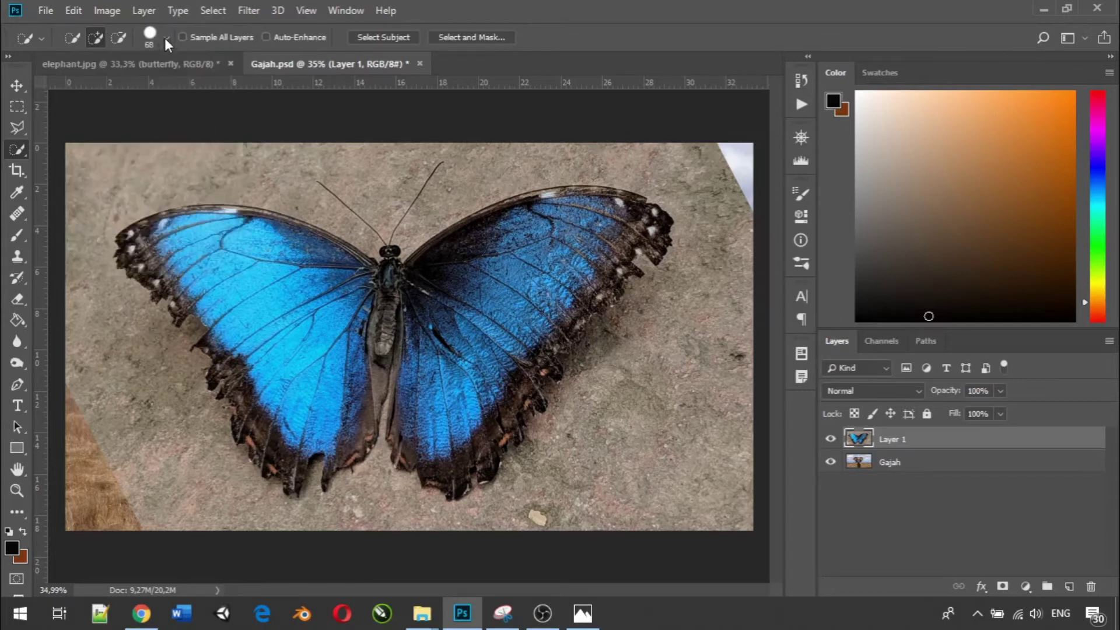
left_click(107, 169)
mouse_move(154, 170)
left_mouse_down()
mouse_move(393, 179)
mouse_move(569, 157)
mouse_move(671, 167)
mouse_move(699, 179)
mouse_move(712, 285)
mouse_move(677, 372)
mouse_move(577, 481)
mouse_move(450, 517)
mouse_move(506, 499)
mouse_move(408, 517)
mouse_move(363, 491)
mouse_move(292, 520)
mouse_move(197, 500)
mouse_move(146, 469)
mouse_move(111, 419)
mouse_move(90, 282)
left_mouse_up()
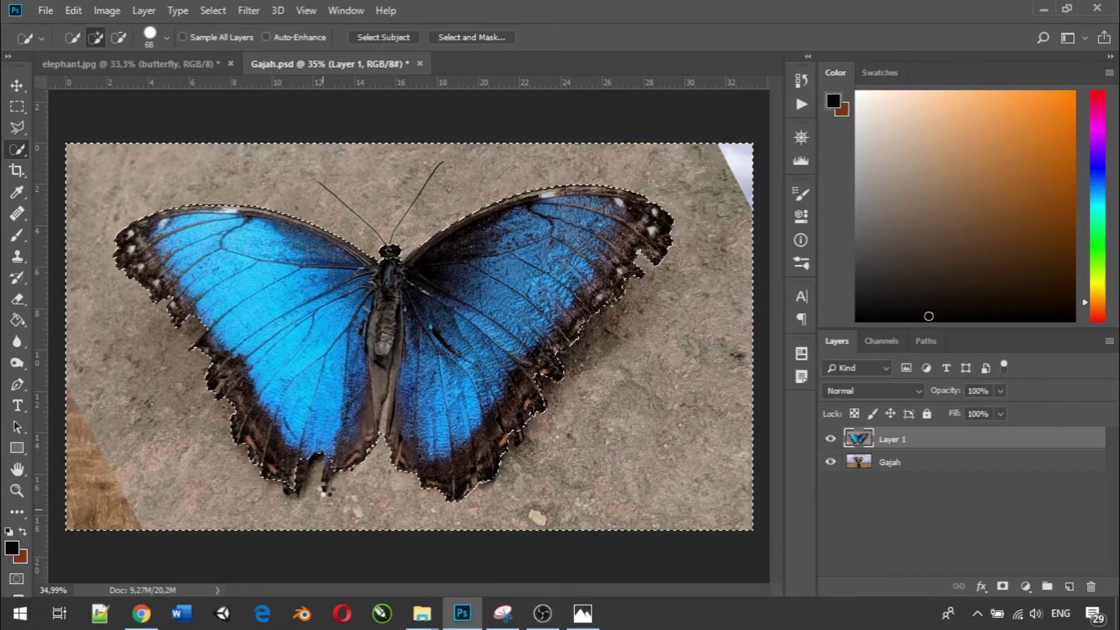
Subtract the lower tail tips of the butterfly's left wing from the background selection.
left_click(295, 476)
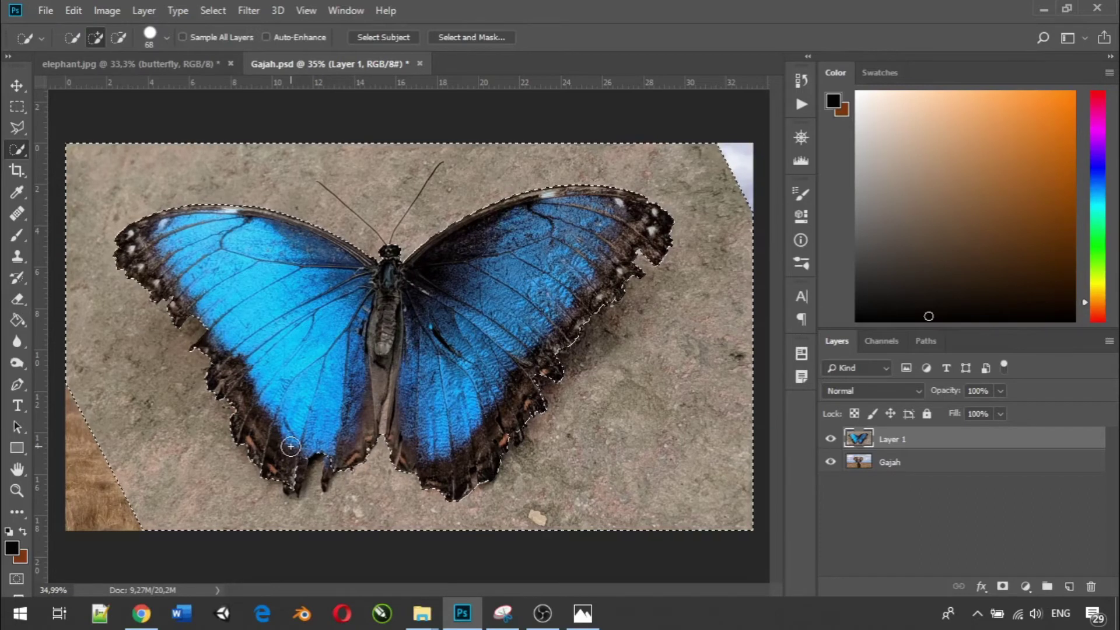
key("alt")
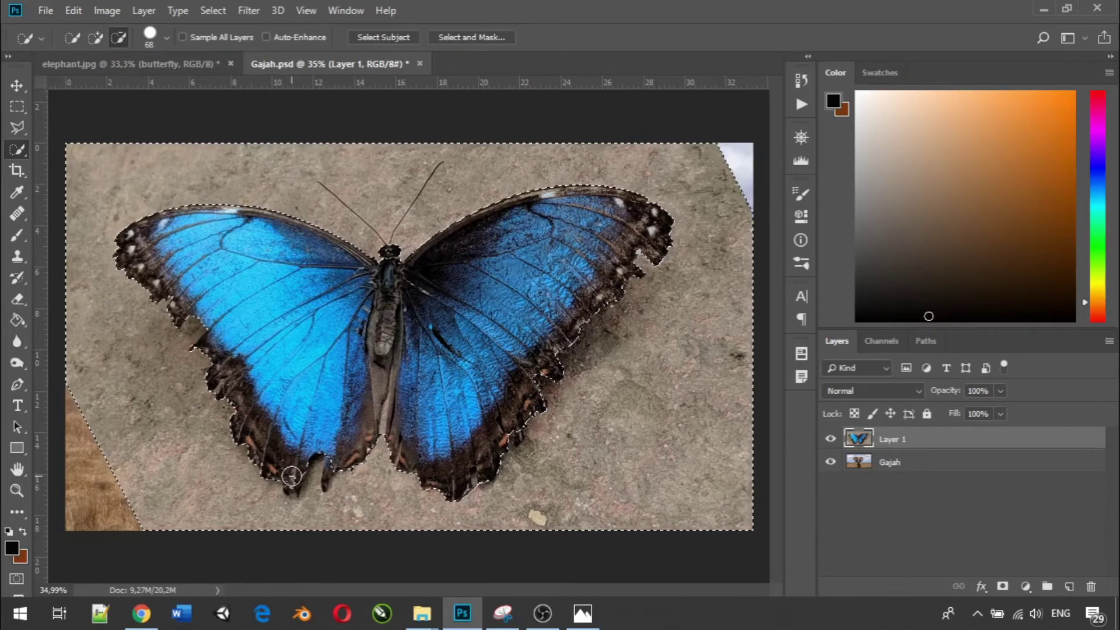
left_click(292, 478, "alt")
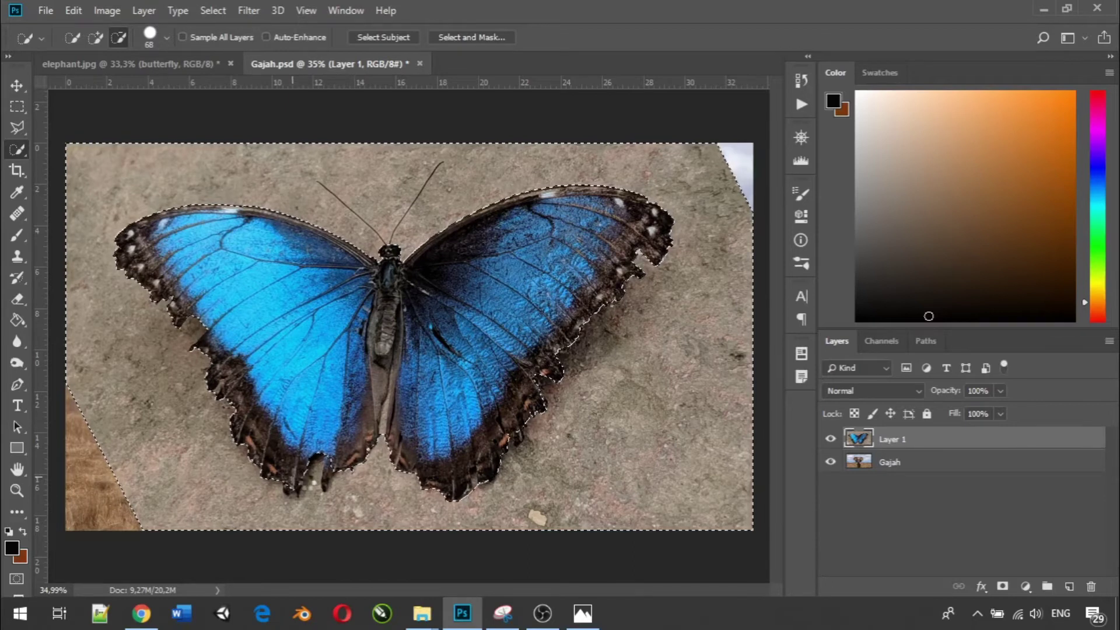
left_click(333, 464, "alt")
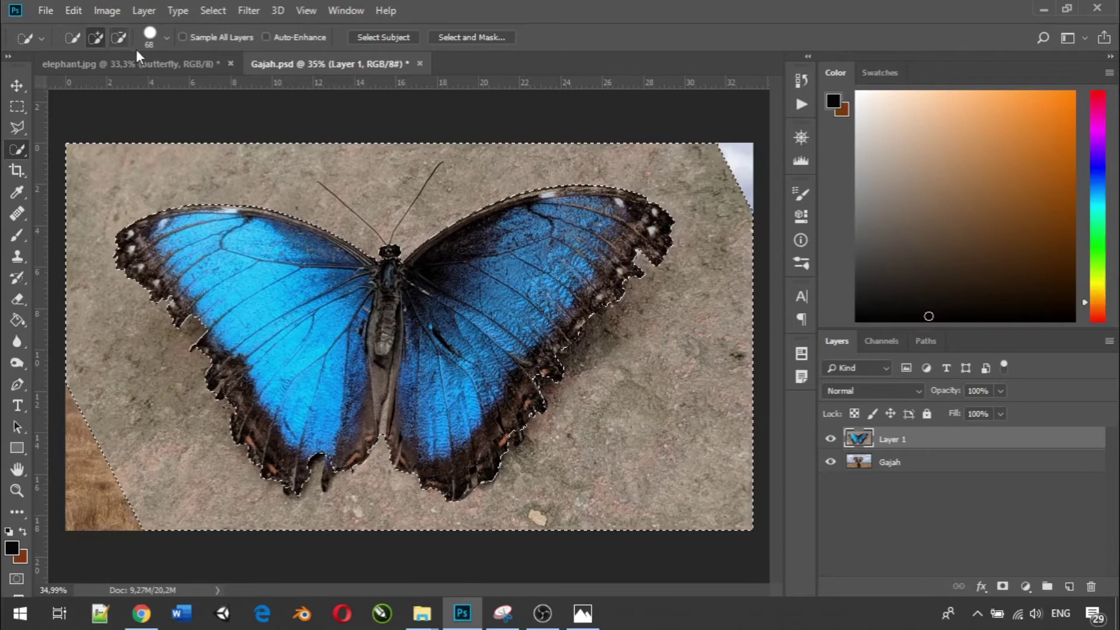
Reduce the Quick Selection brush to 27 px and refine the selection edge around the lower tails of both wings.
left_click(168, 37)
left_click_drag(135, 80, 94, 88)
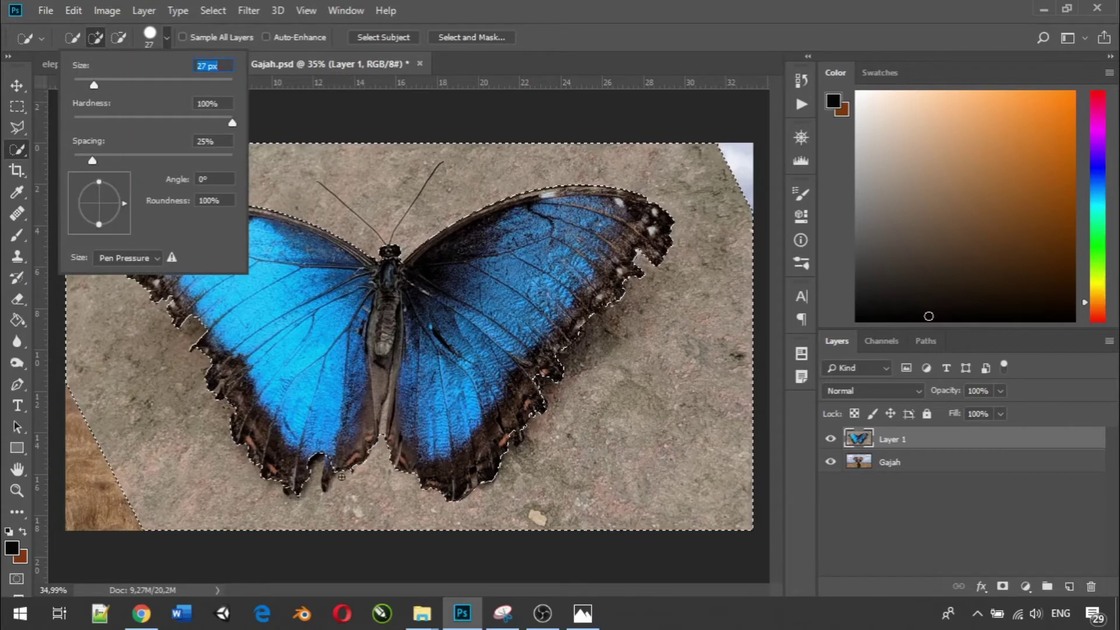
key("alt")
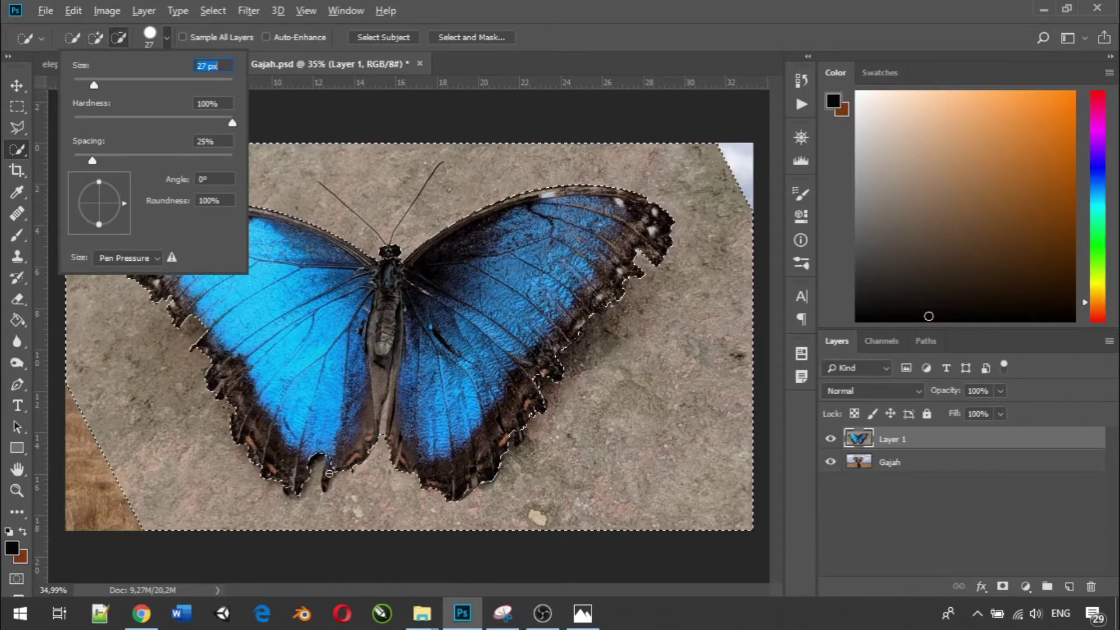
left_click(329, 474)
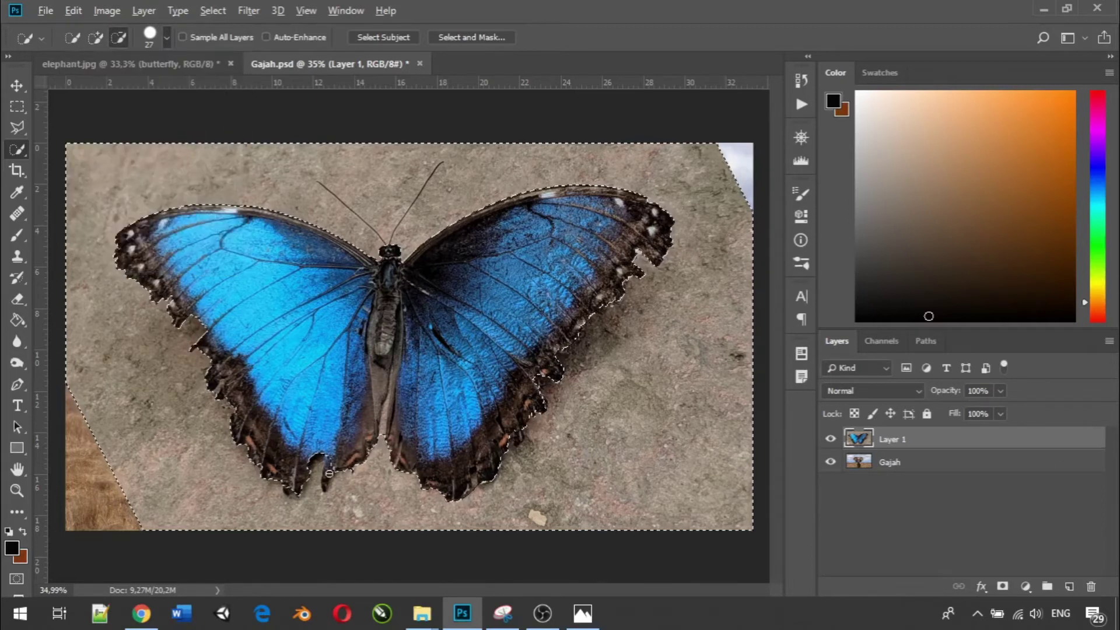
left_click(333, 500)
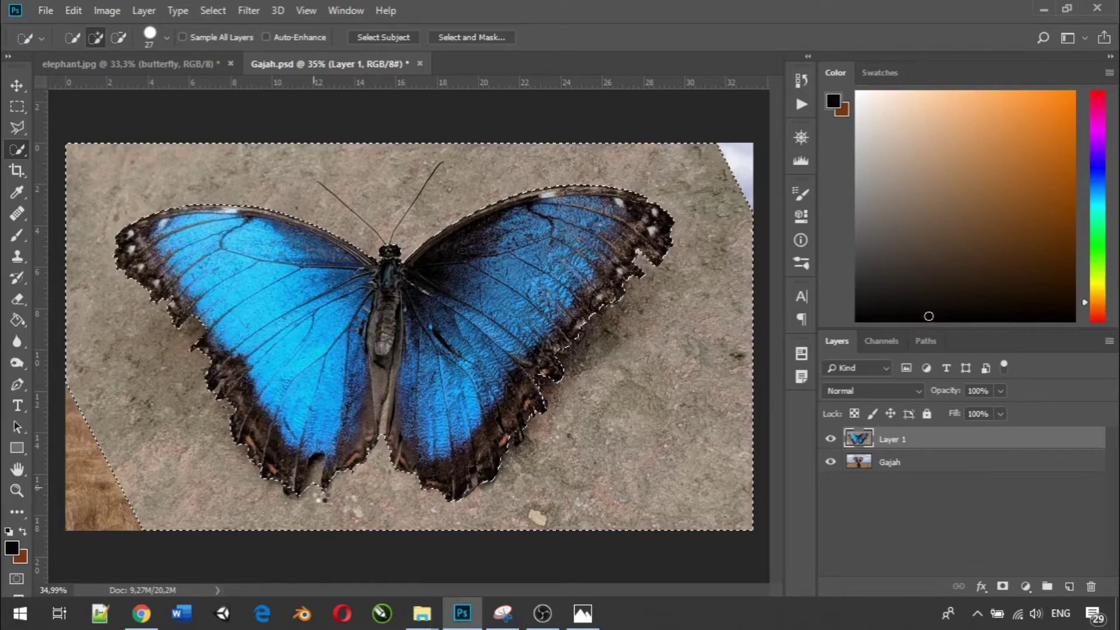
left_click(324, 509)
left_click(313, 484)
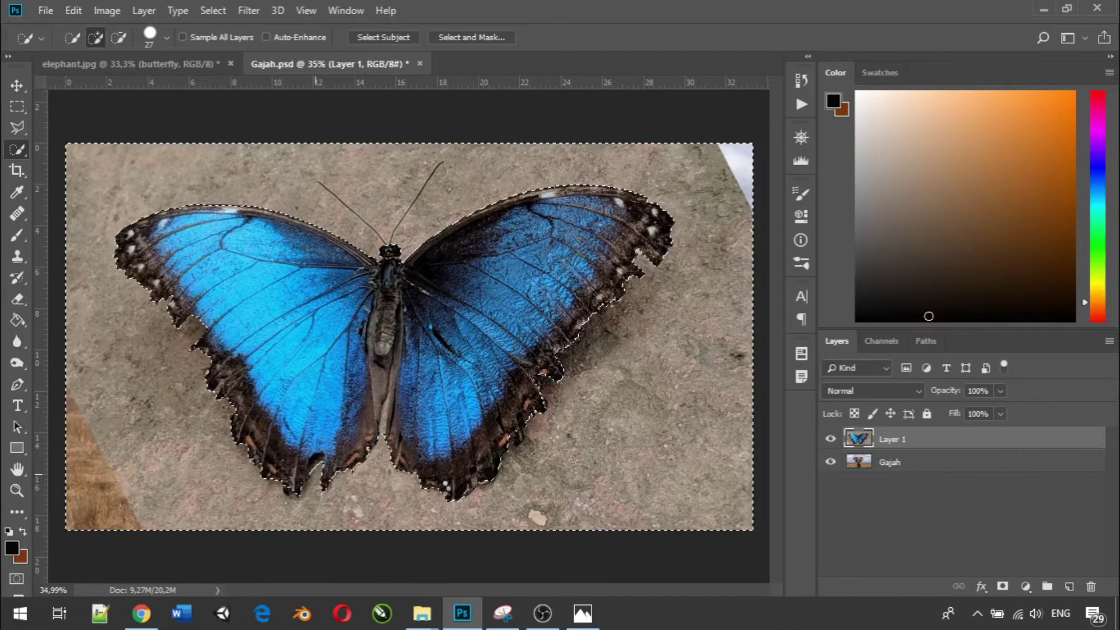
left_click(447, 489)
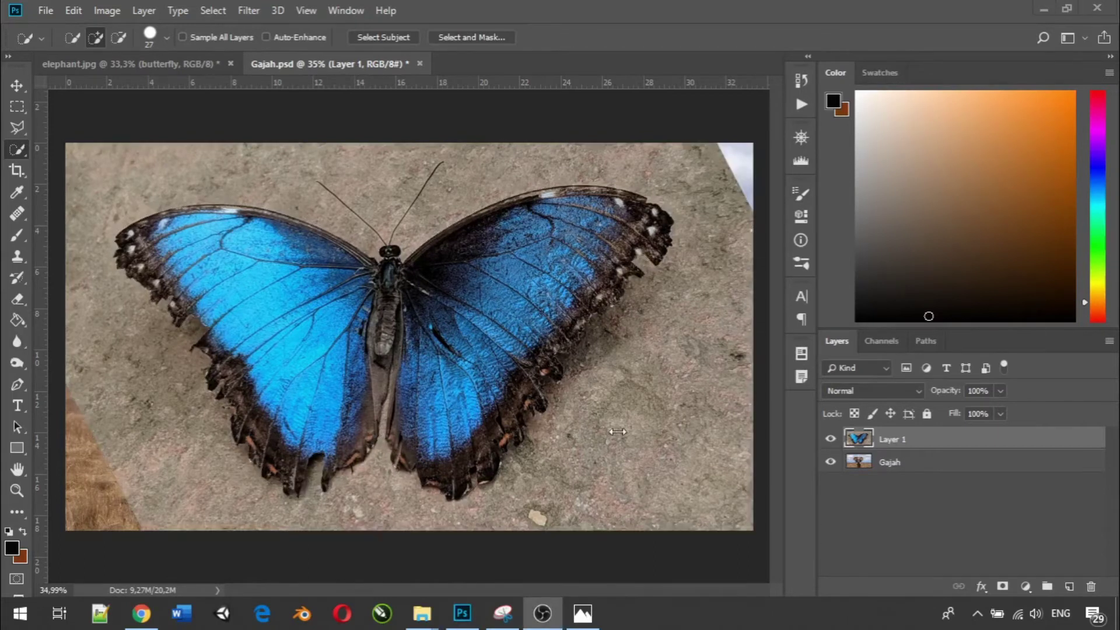
Adjust the background selection so it covers the stone but leaves out the exposed grass corner at the lower left.
left_click(590, 435)
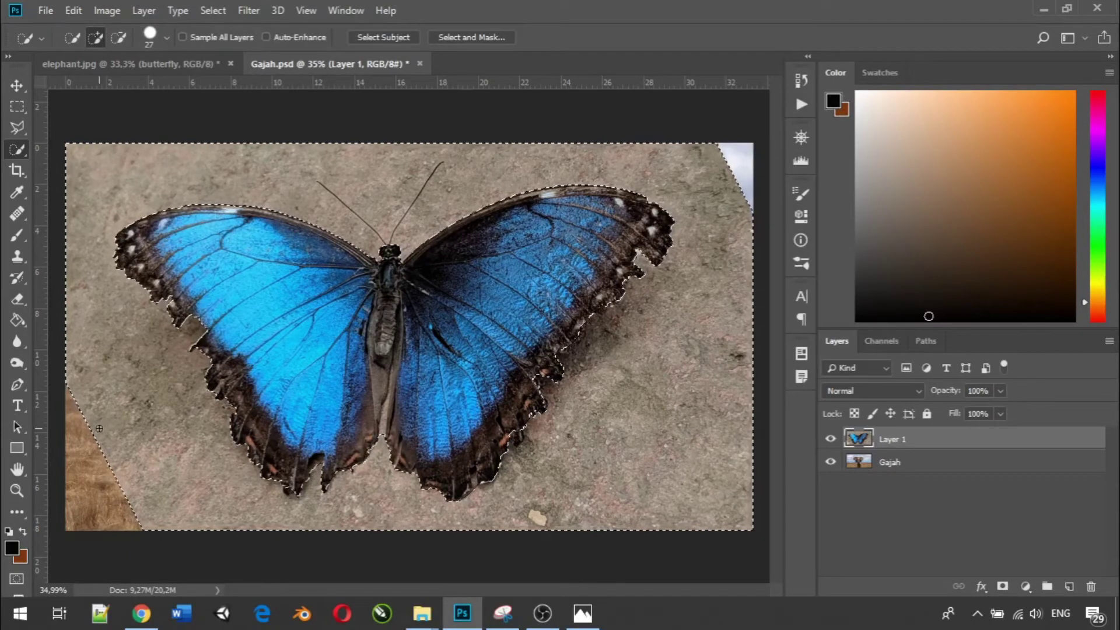
left_click(97, 454)
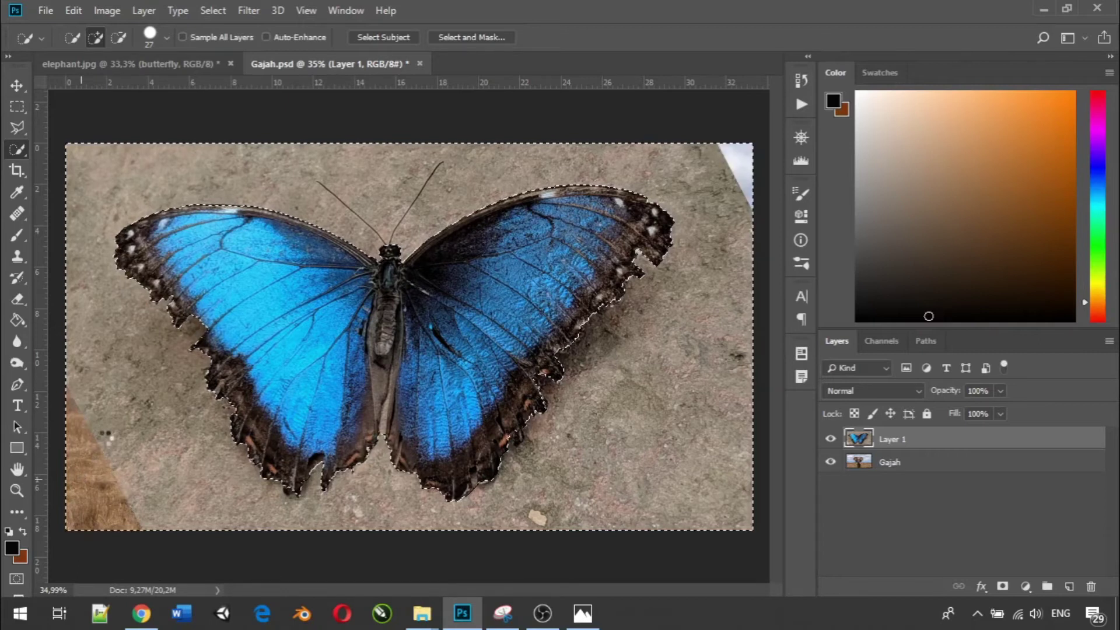
left_click(105, 438, "alt")
Feather the background selection with a radius of 1 pixel.
right_click(105, 439)
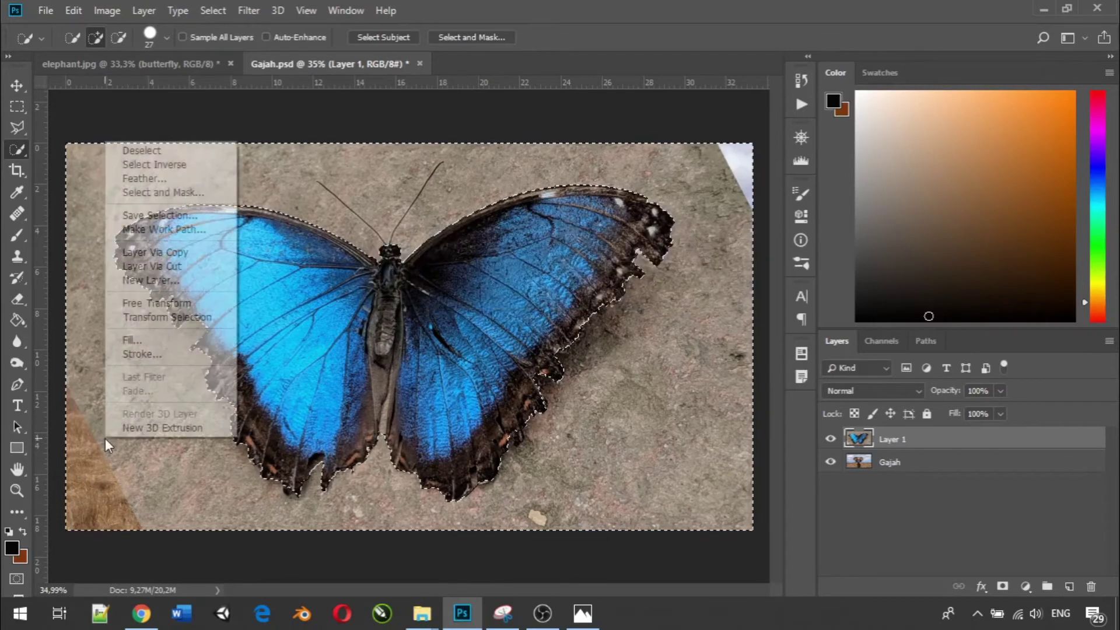
left_click(170, 181)
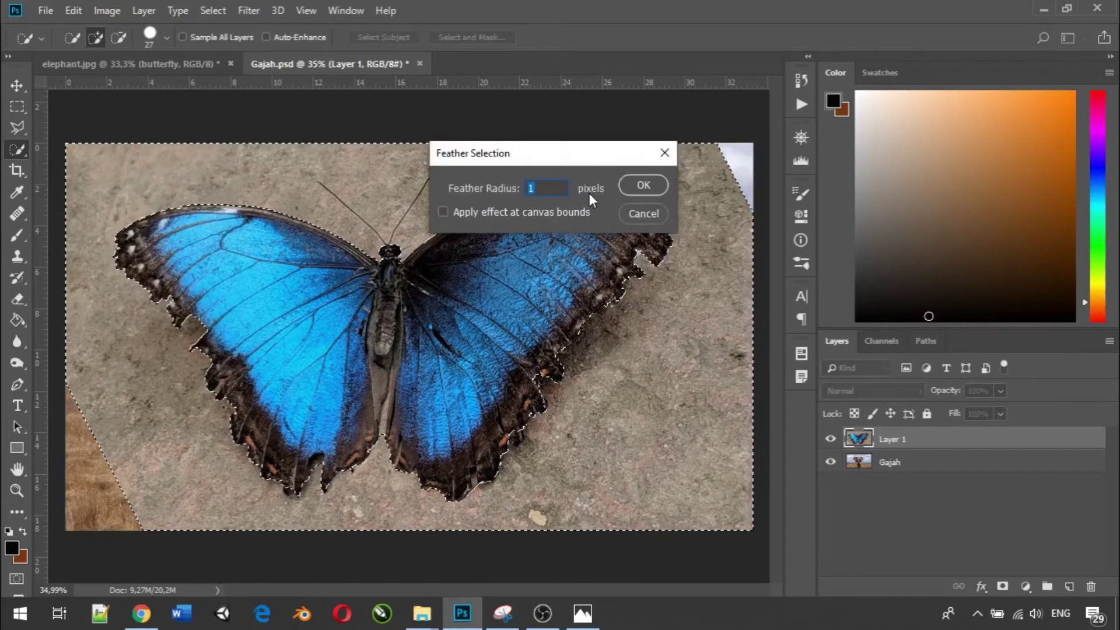
left_click(639, 184)
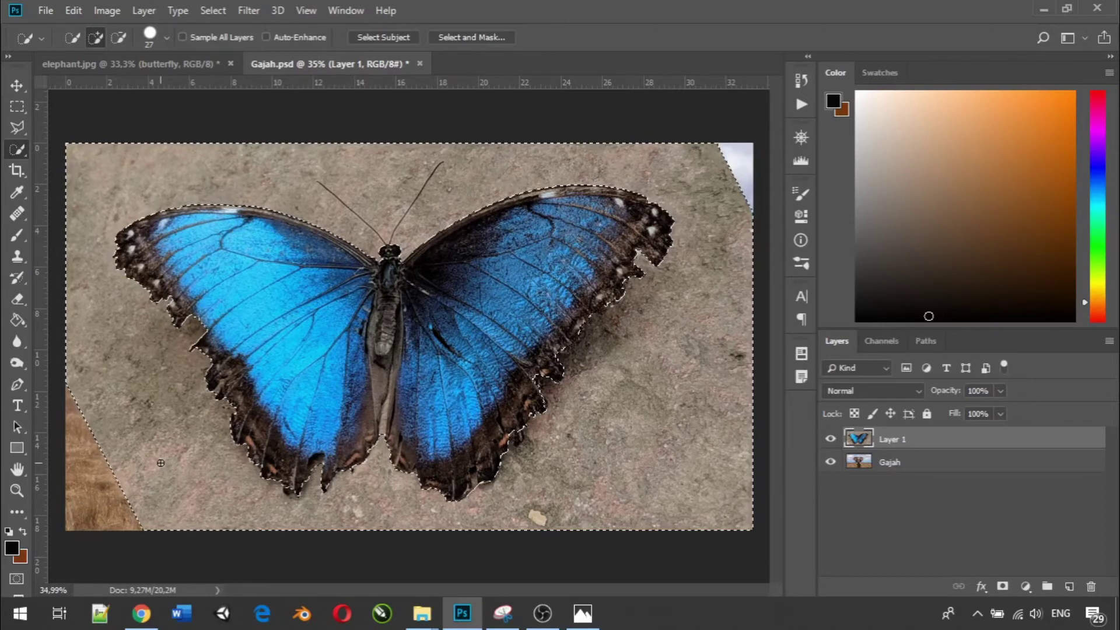
Delete the selected stone background from the butterfly layer and clear leftover pixels in the canvas's lower-left corner using a rectangular selection.
key("Delete")
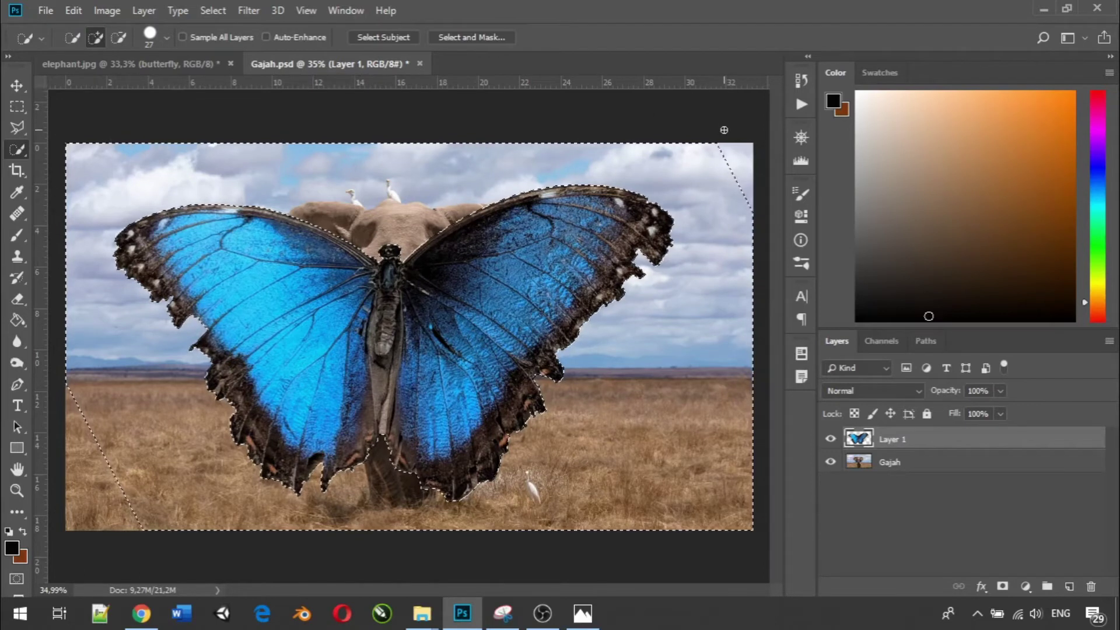
left_click(17, 106)
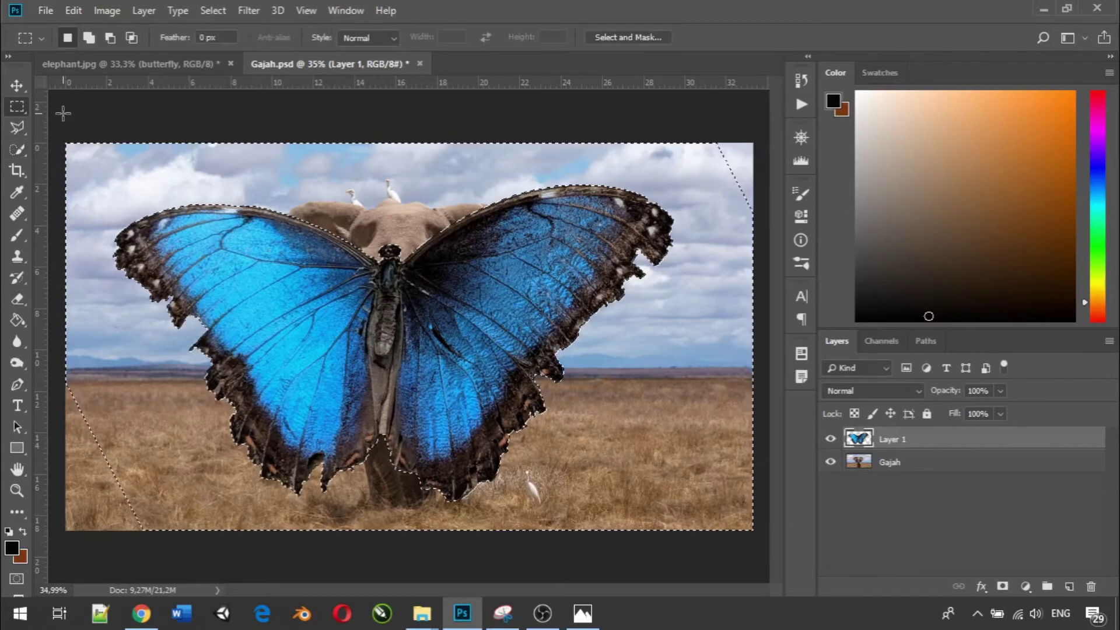
left_click_drag(65, 363, 187, 610)
left_click(198, 474)
key("ctrl+z")
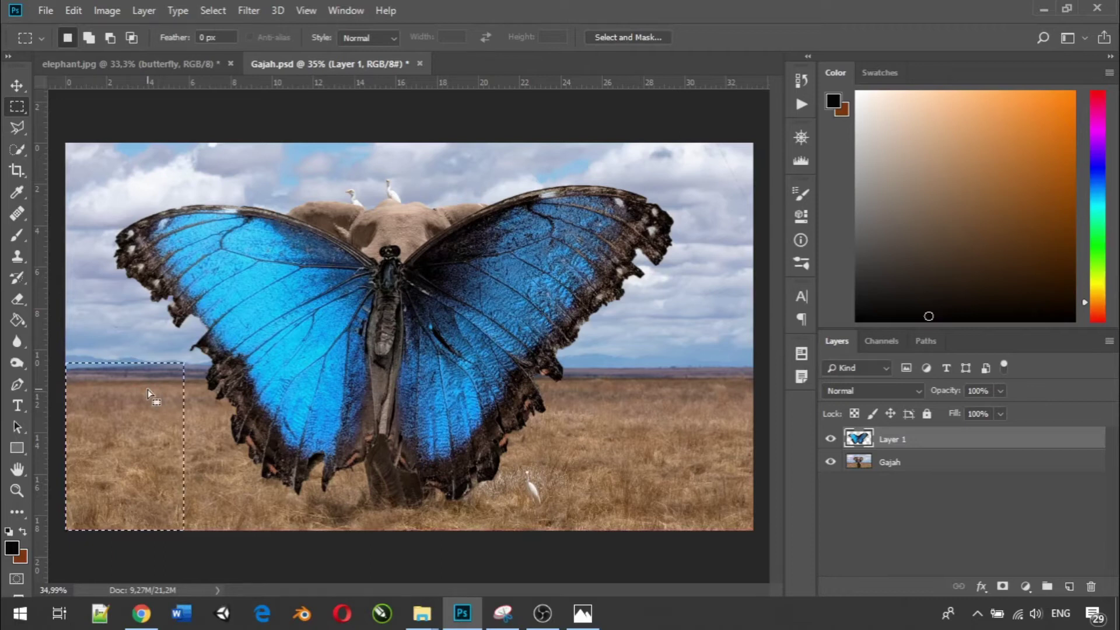
key("ctrl+d")
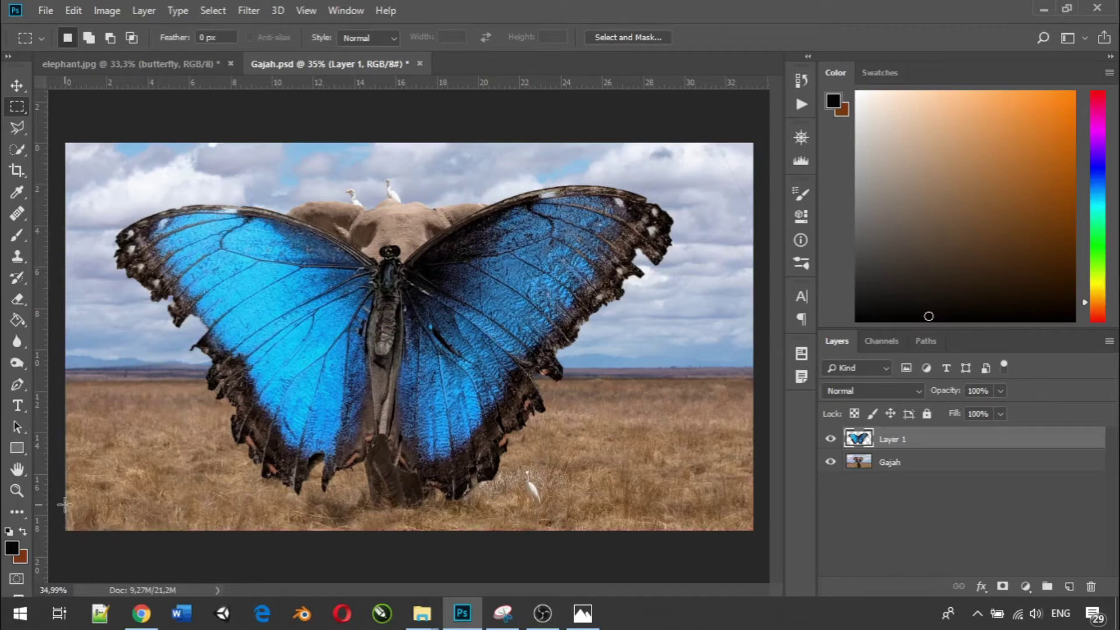
Clear leftover pixels along the bottom, right and top edges of the butterfly layer with rectangular selections, leaving nothing selected.
left_click_drag(64, 505, 811, 612)
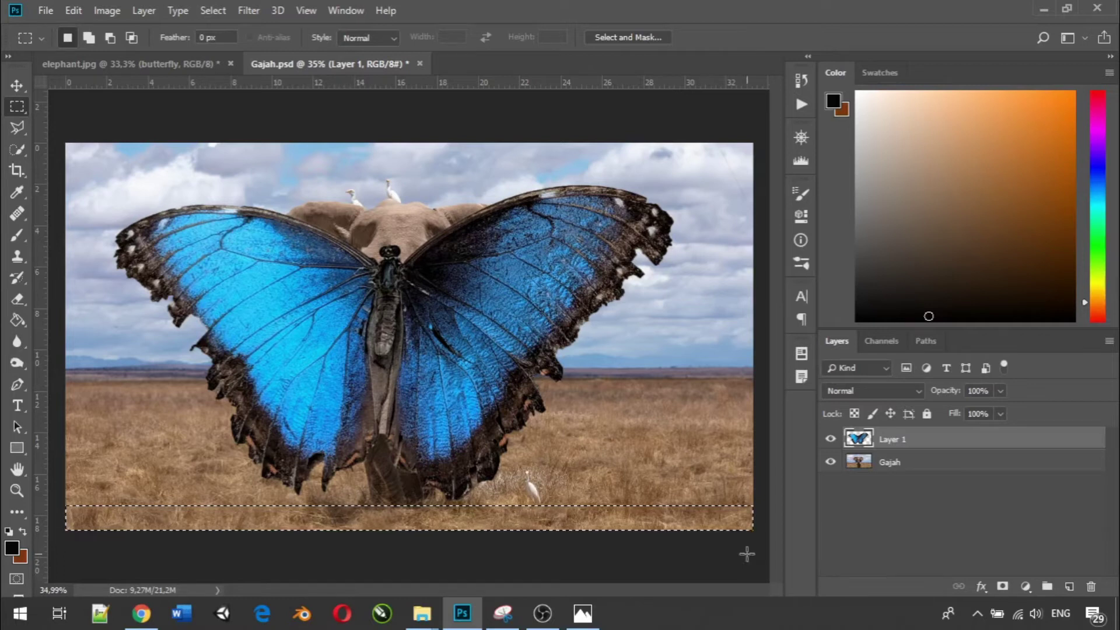
key("ctrl+d")
left_click_drag(753, 528, 690, 129)
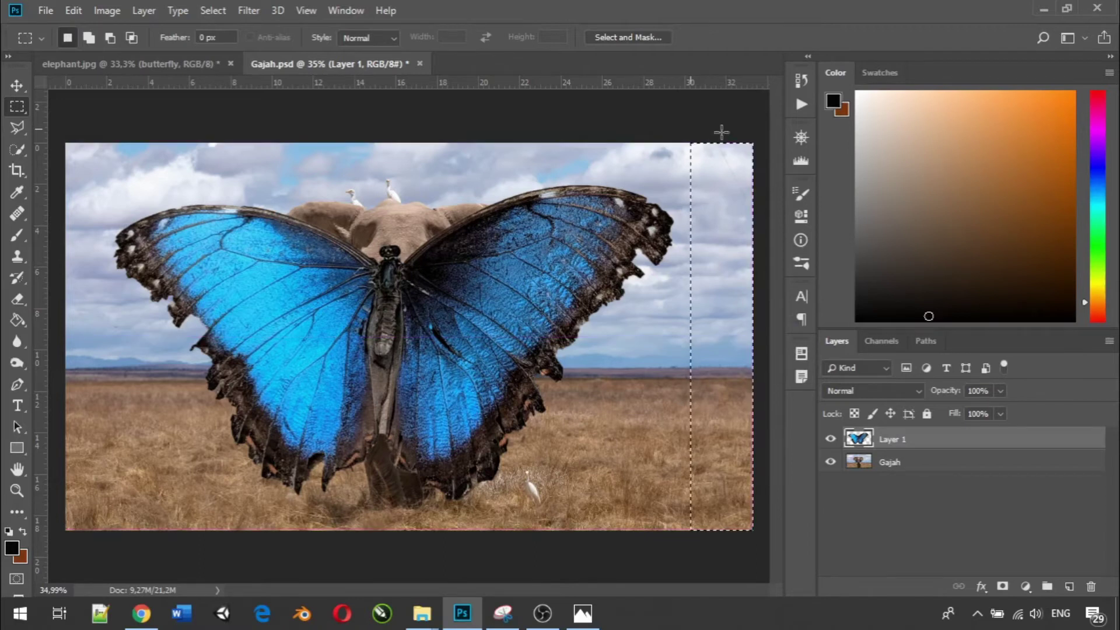
left_click(760, 161)
left_click_drag(759, 160, 3, 88)
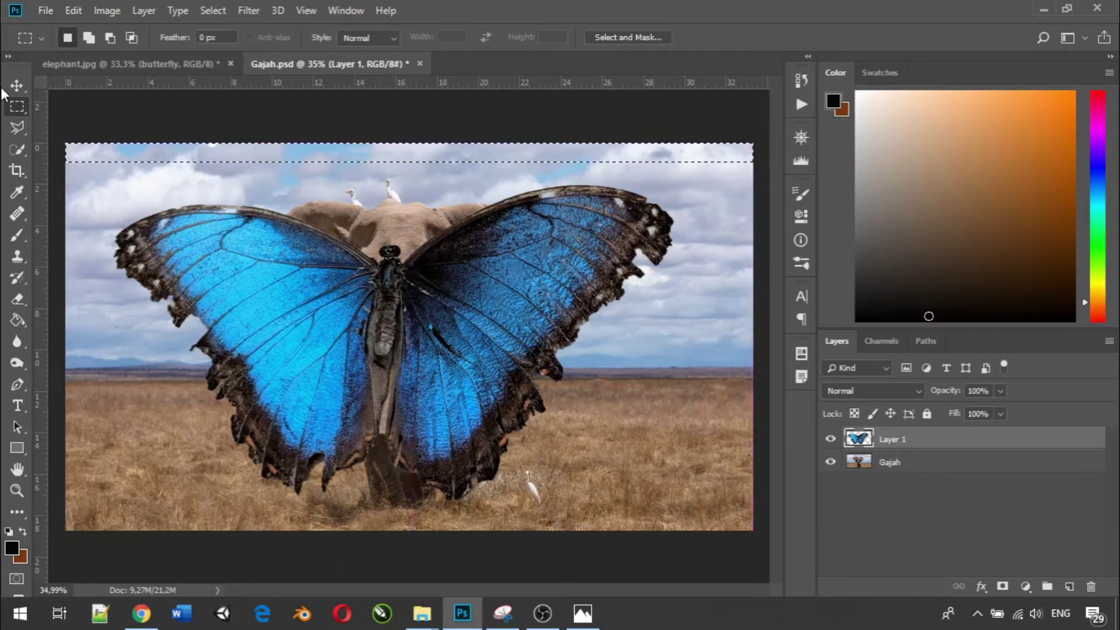
left_click(249, 131)
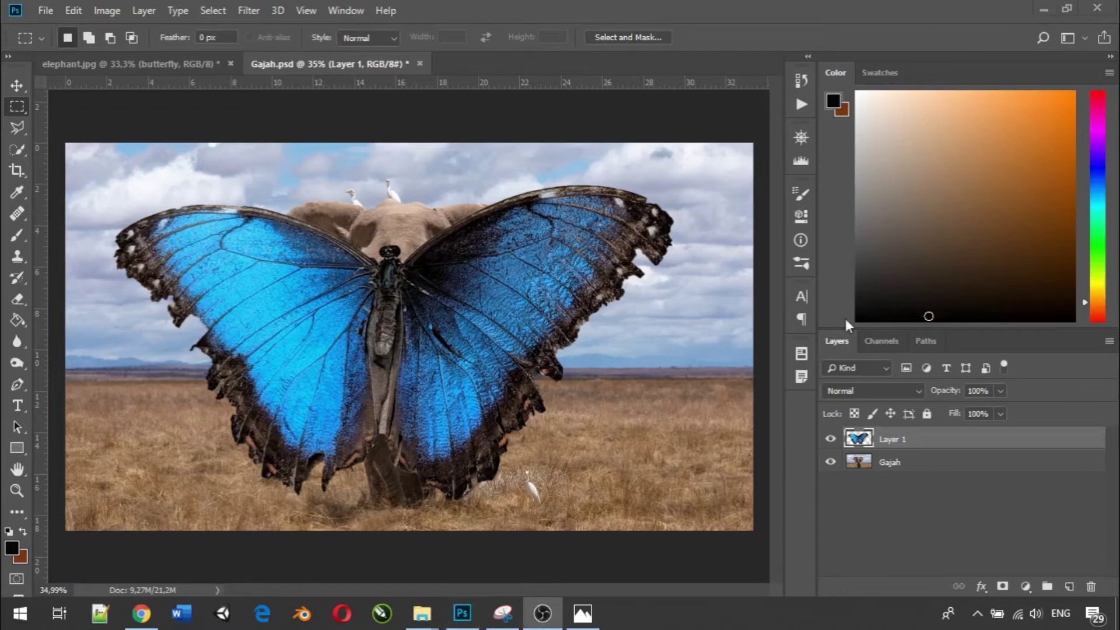
left_click(619, 297)
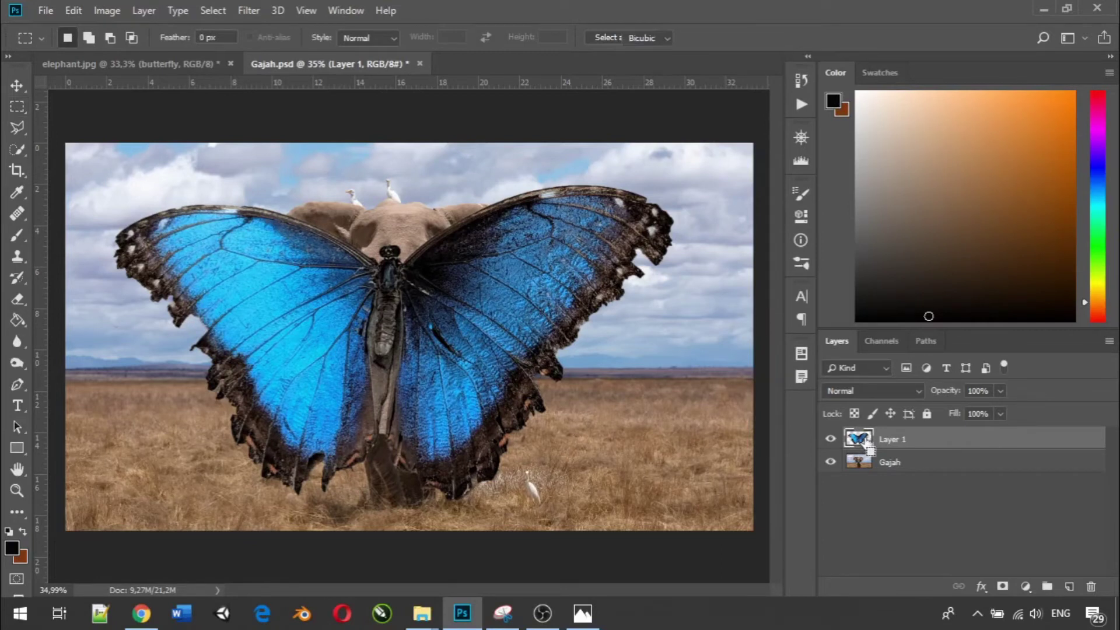
key("ctrl+t")
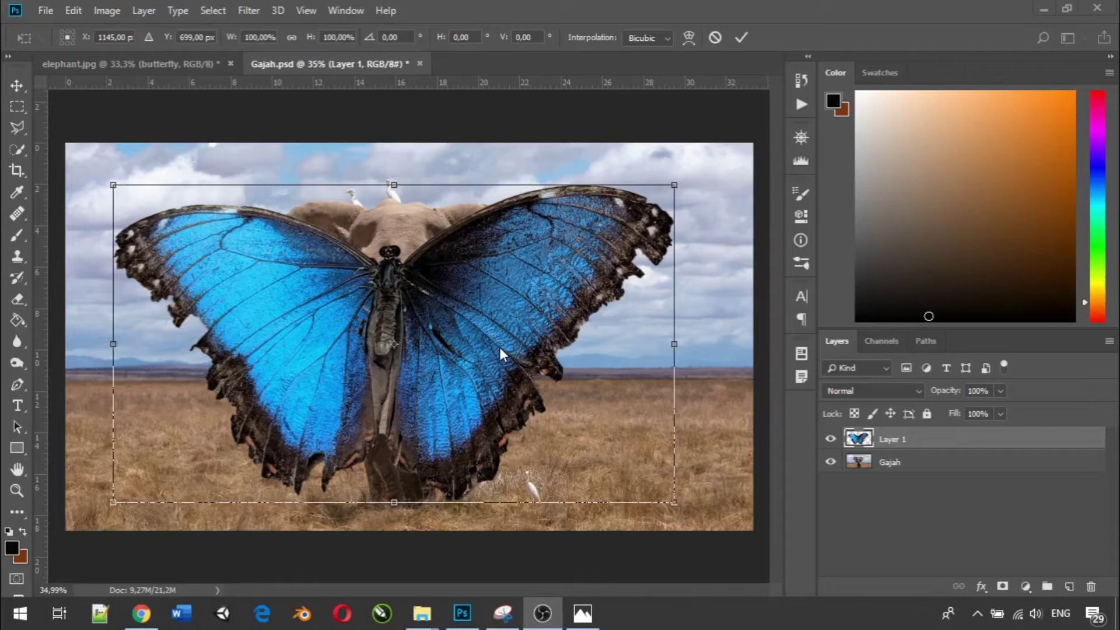
left_click(499, 345)
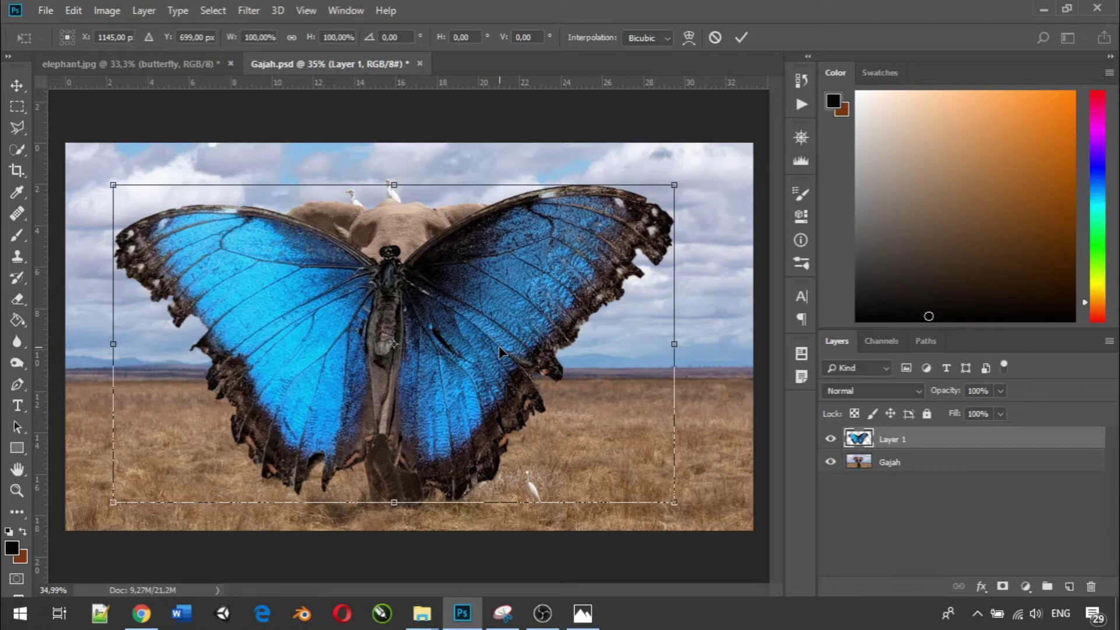
key("m")
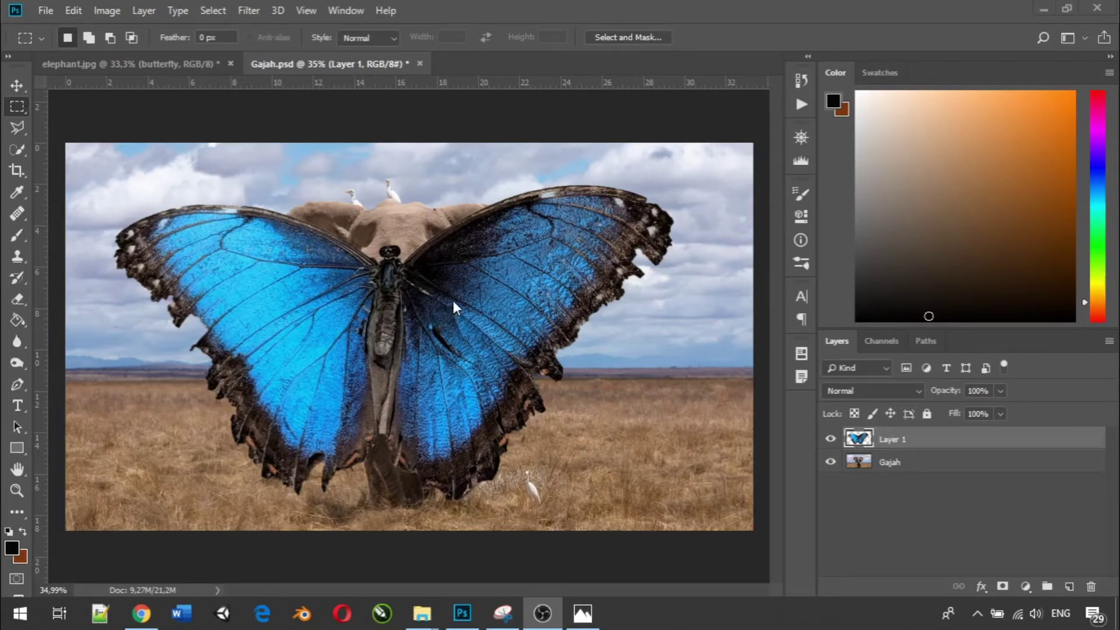
Move the butterfly up over the elephant's head and lower its layer opacity to 43%.
left_click(19, 90)
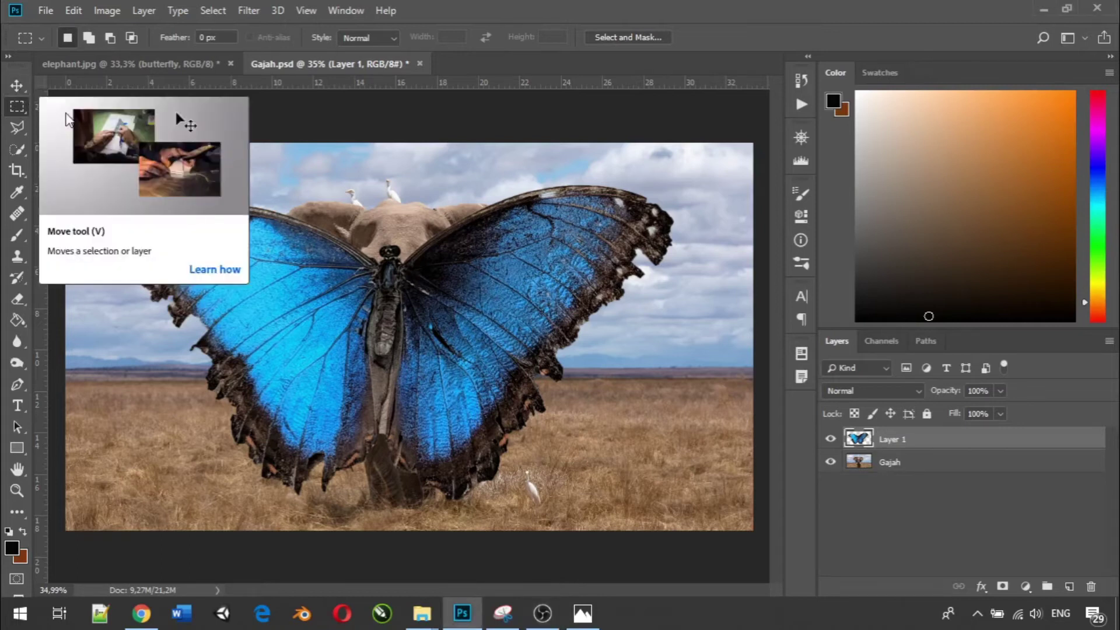
left_click(14, 85)
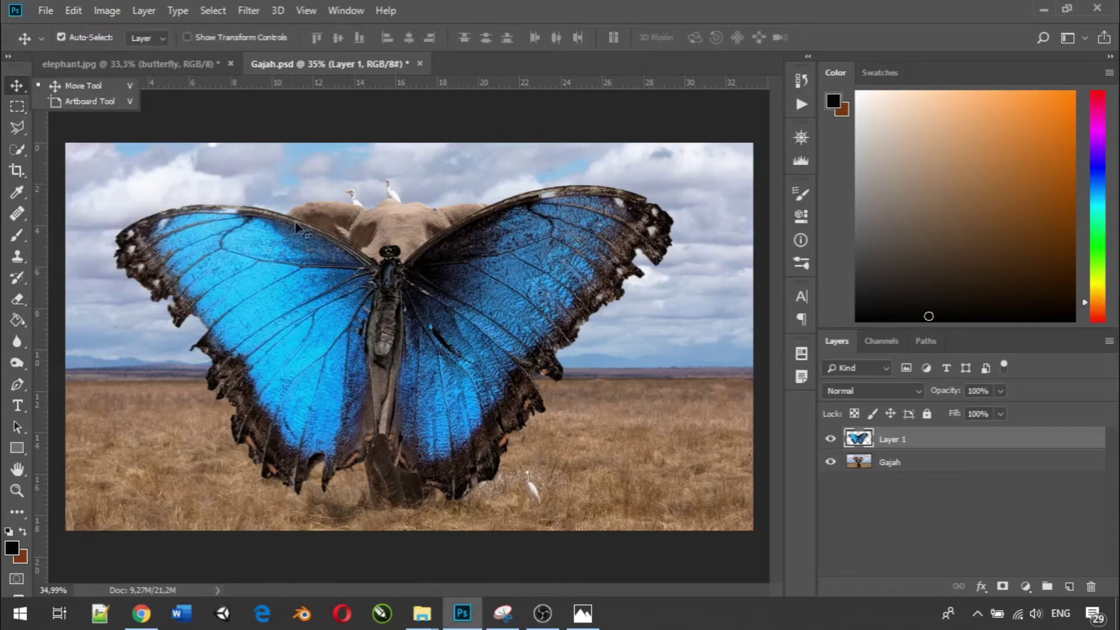
left_click_drag(389, 341, 400, 296)
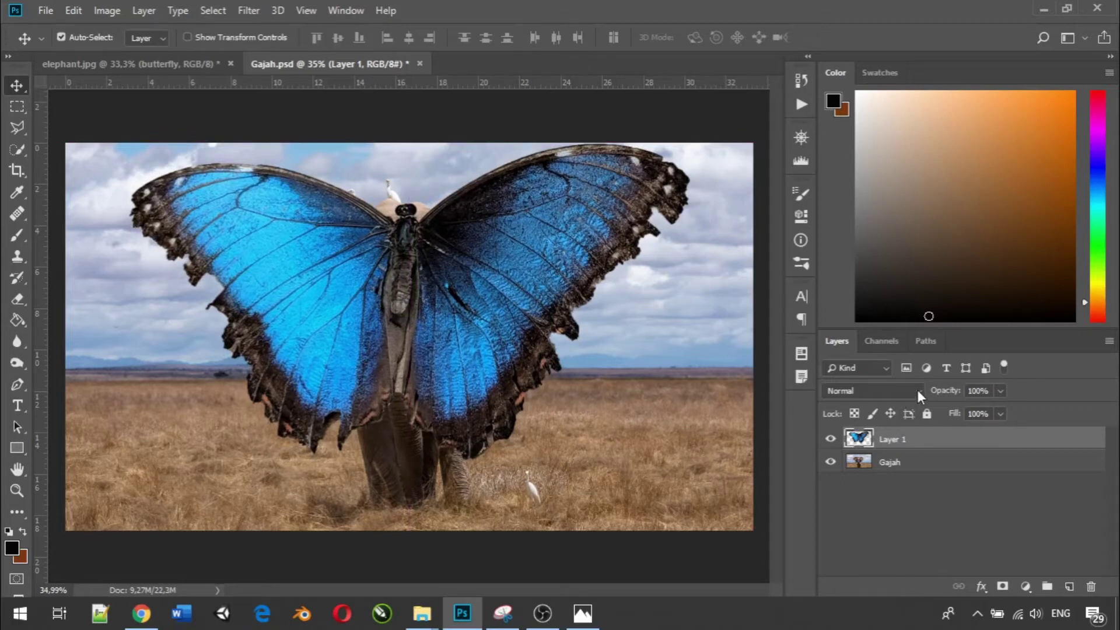
left_click(1000, 391)
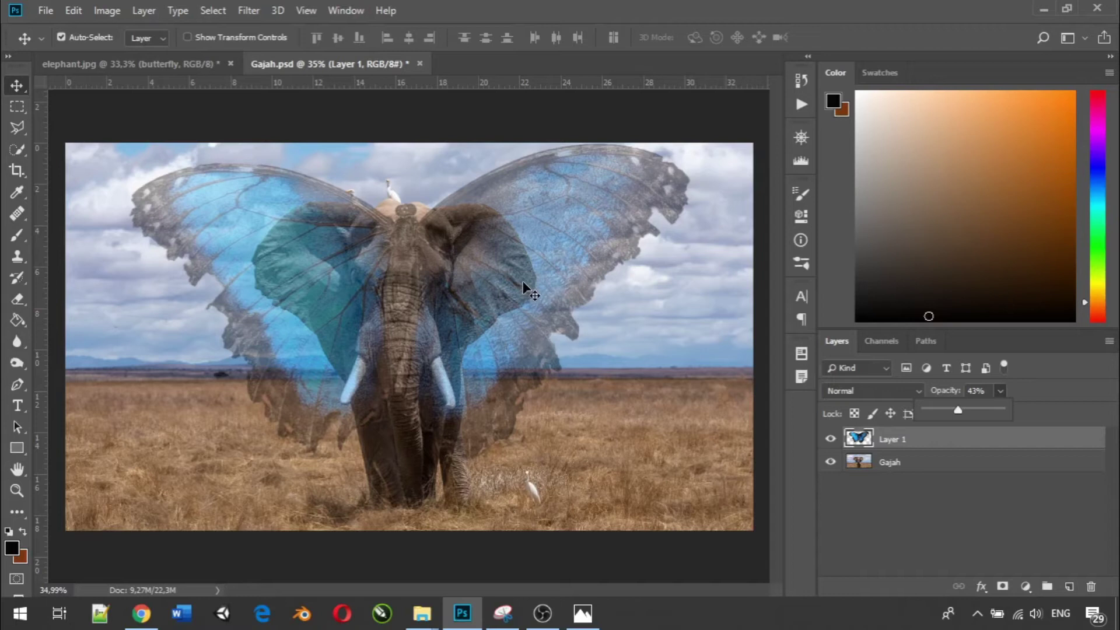
Scale the butterfly proportionally to 81.68% and position it so its body lines up with the elephant's head and trunk.
key("ctrl+t")
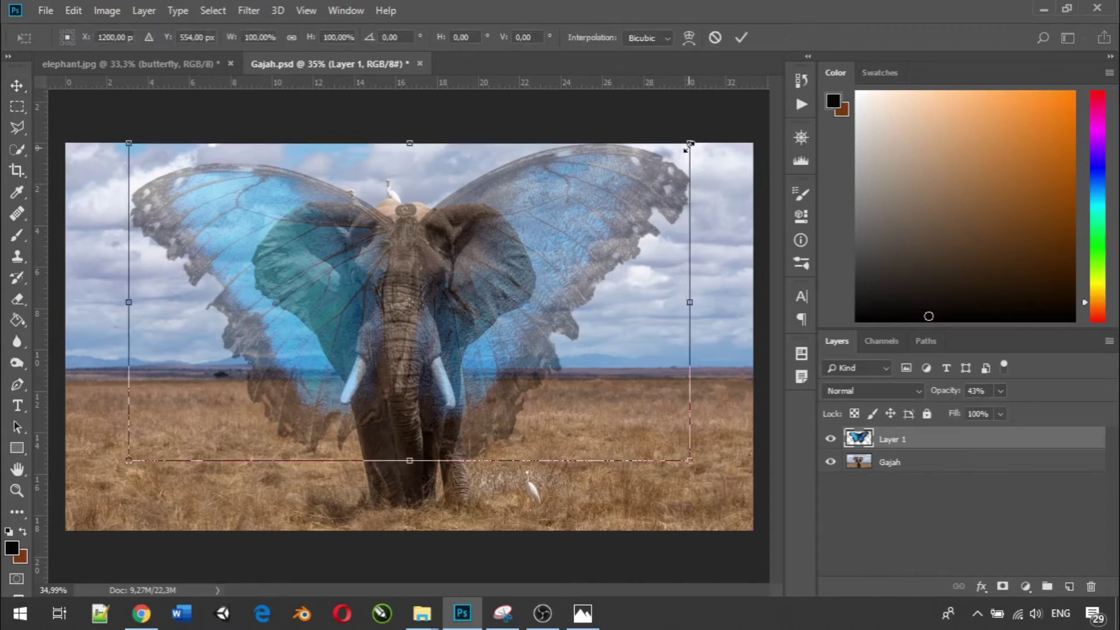
left_click_drag(687, 147, 589, 209)
left_click_drag(484, 308, 530, 271)
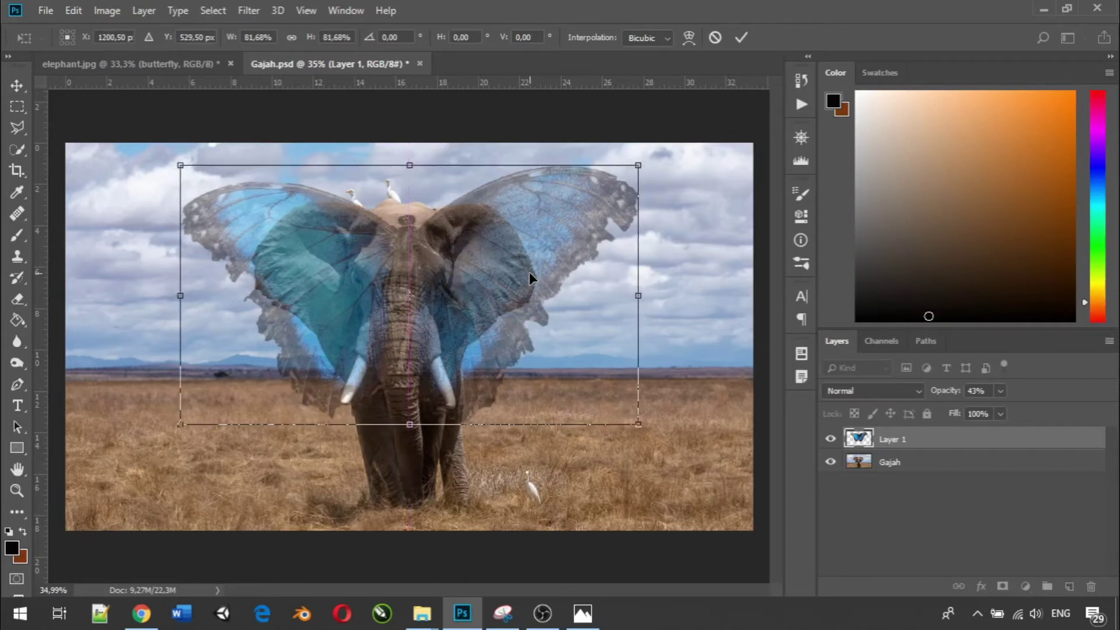
left_click_drag(524, 266, 522, 266)
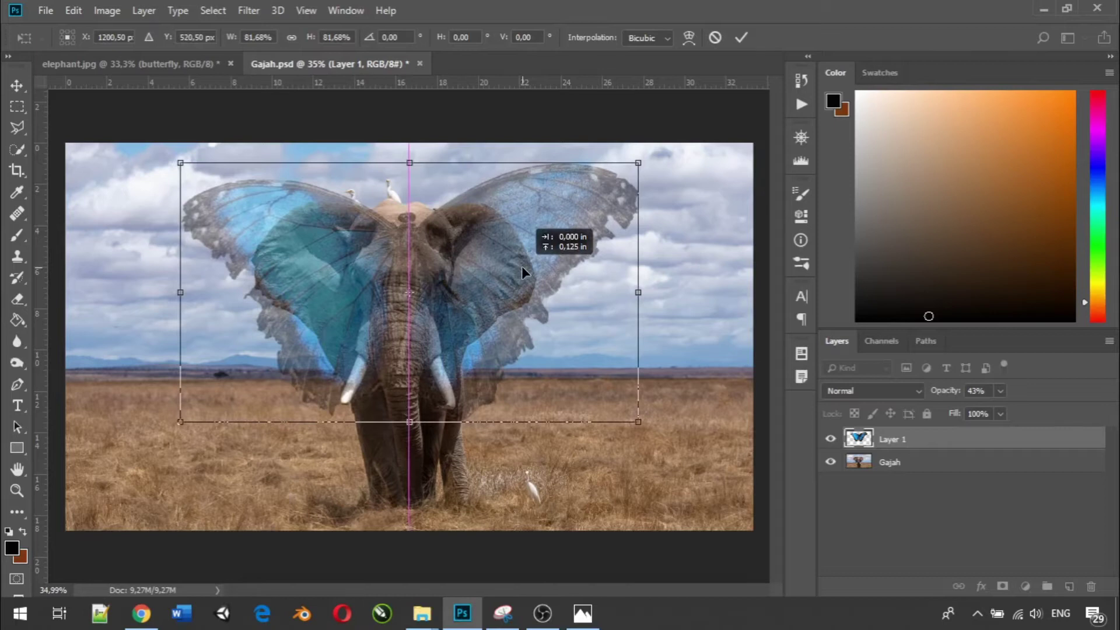
left_click_drag(522, 267, 521, 266)
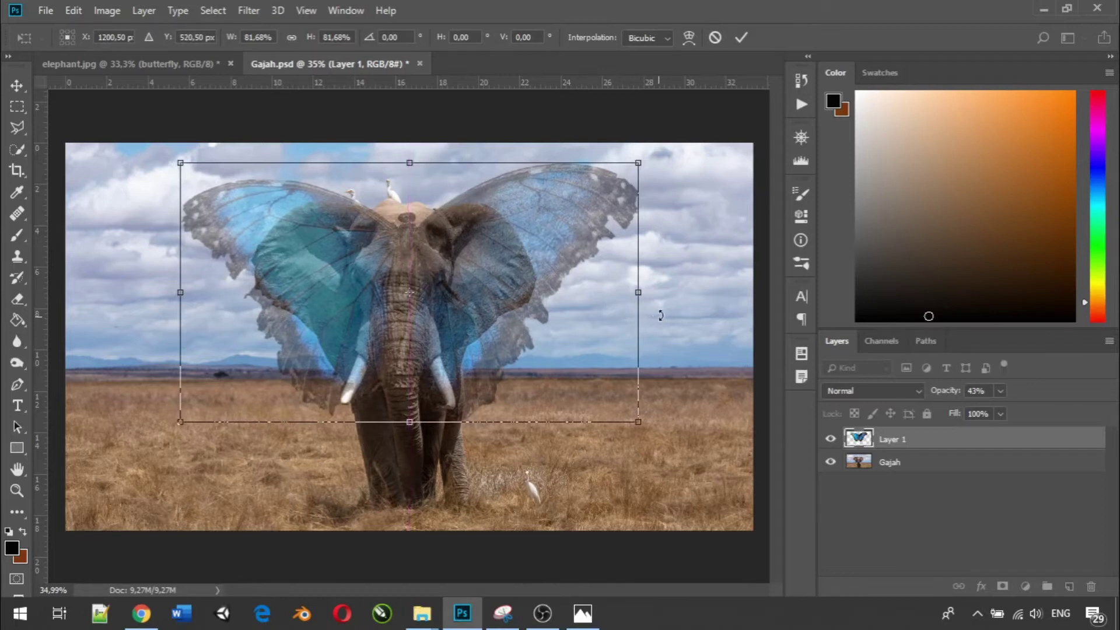
double_click(568, 313)
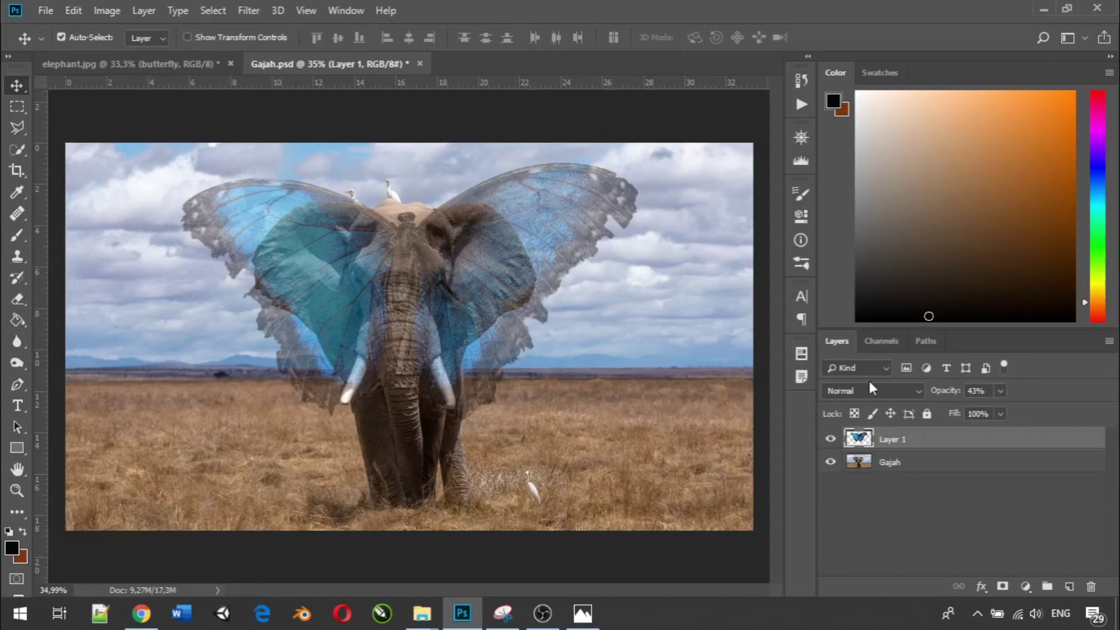
Restore the butterfly layer's opacity to 100% and add a layer mask to it.
left_click(1000, 391)
left_click_drag(999, 407, 1056, 406)
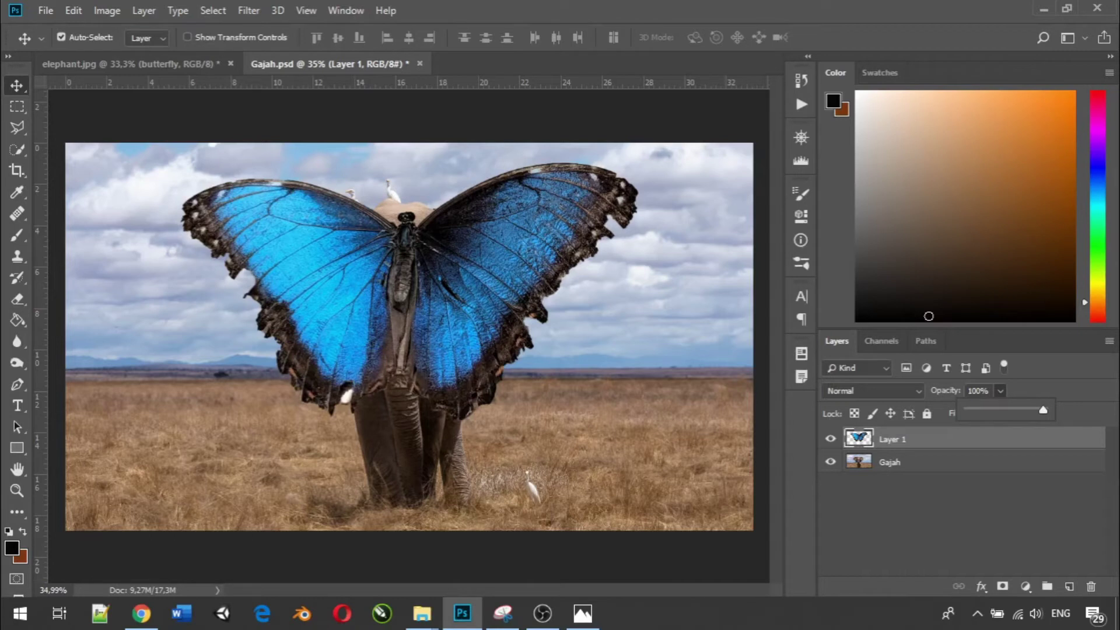
left_click(543, 614)
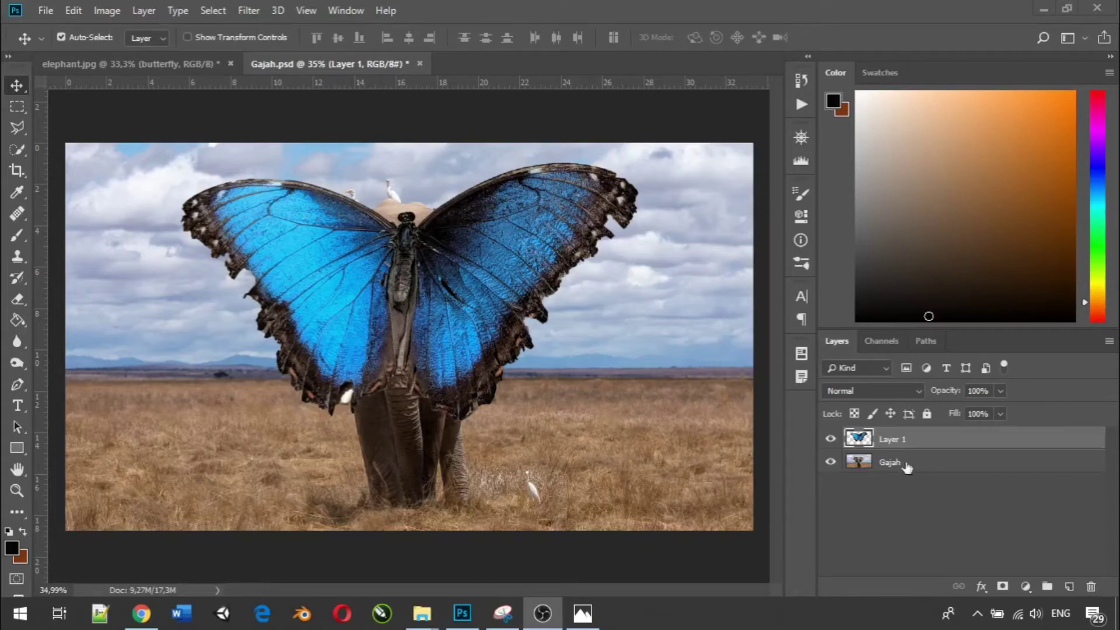
left_click(902, 498)
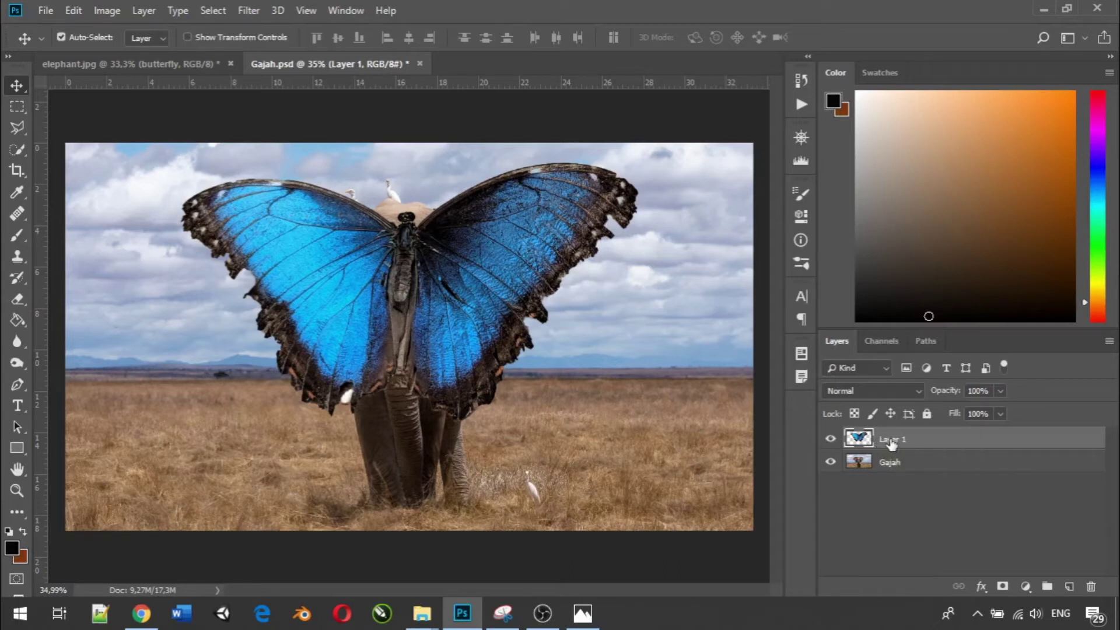
left_click(1002, 587)
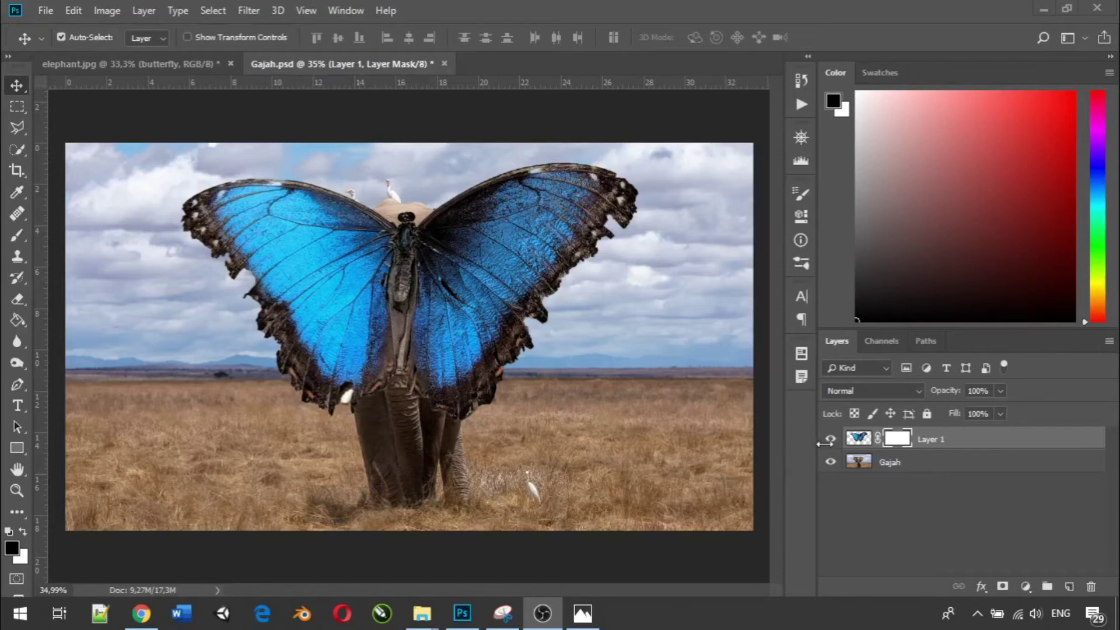
Target the butterfly layer's image instead of its mask and set the foreground color to red fd0012, keeping the background color.
left_click(857, 442)
left_click(857, 442)
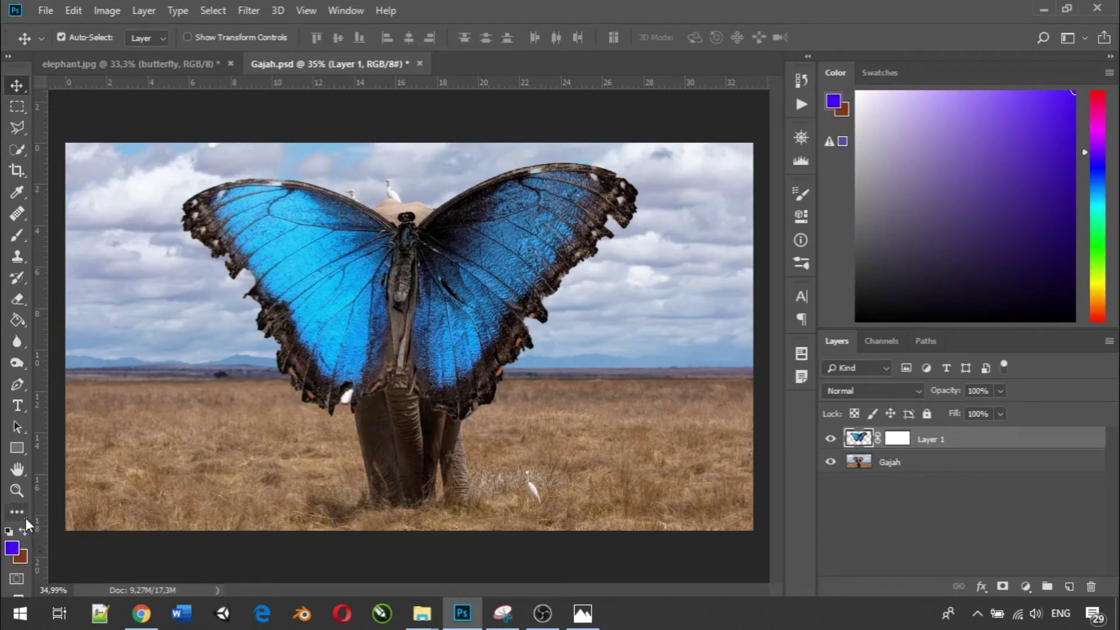
left_click(12, 549)
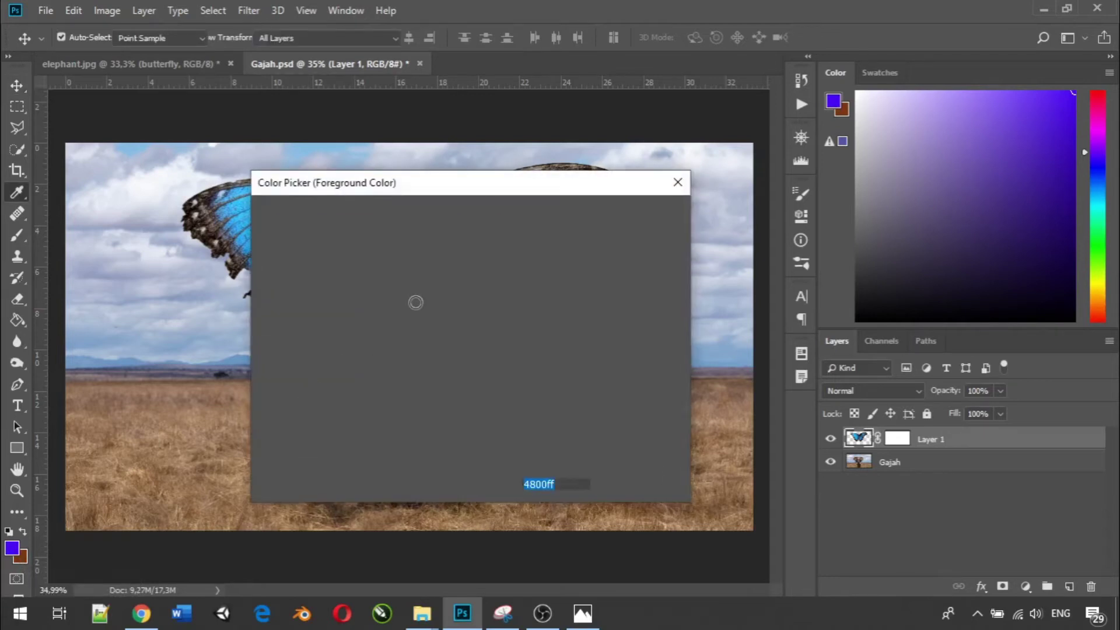
left_click_drag(486, 264, 491, 232)
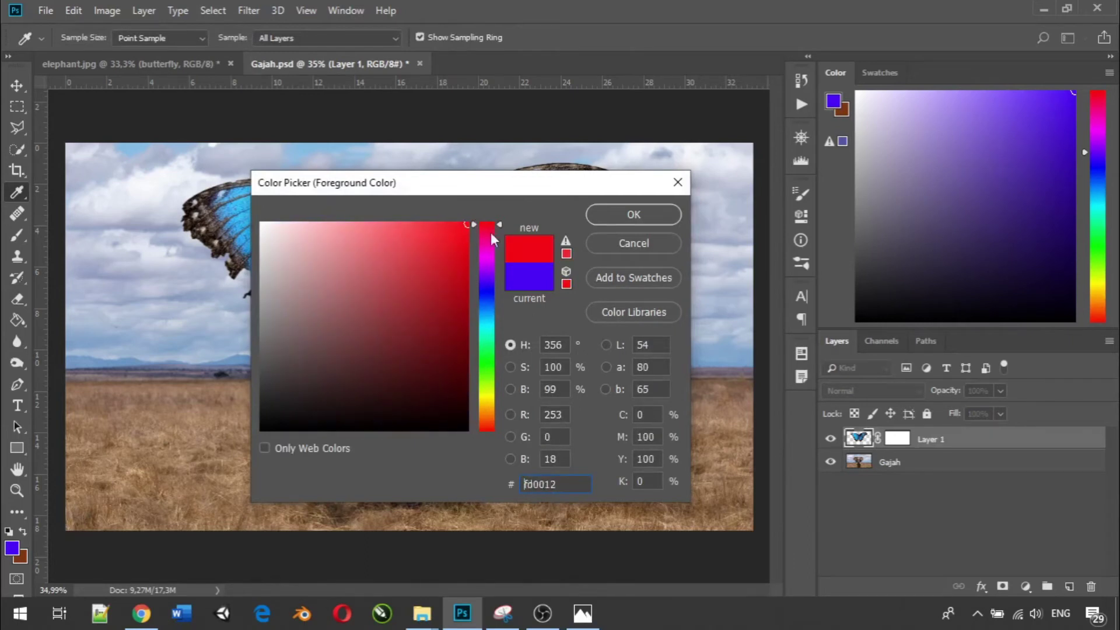
left_click(634, 217)
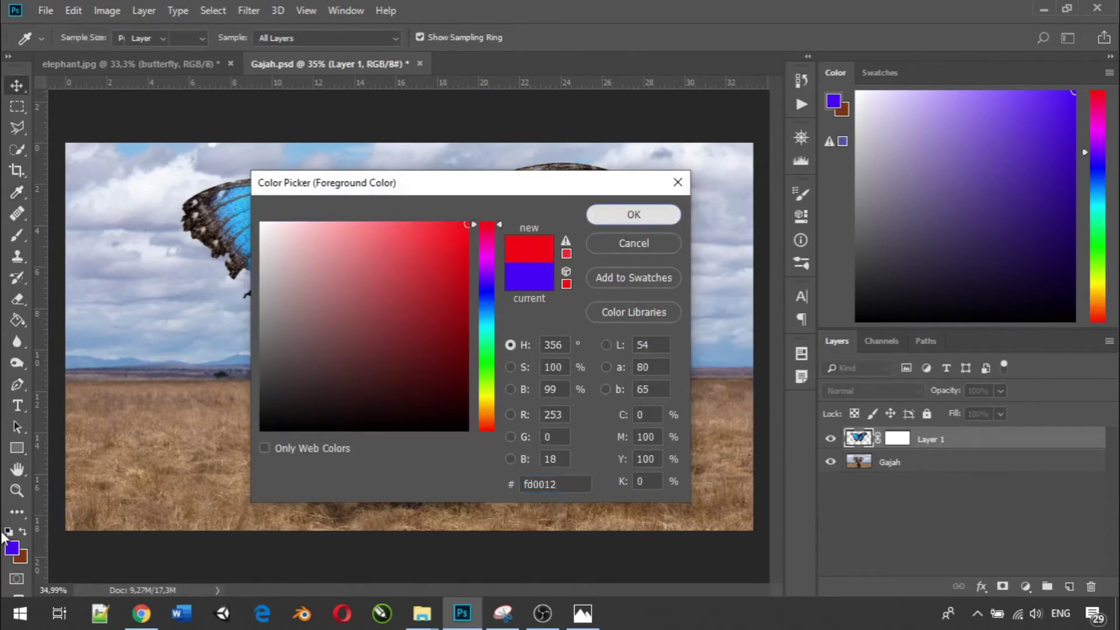
left_click(20, 562)
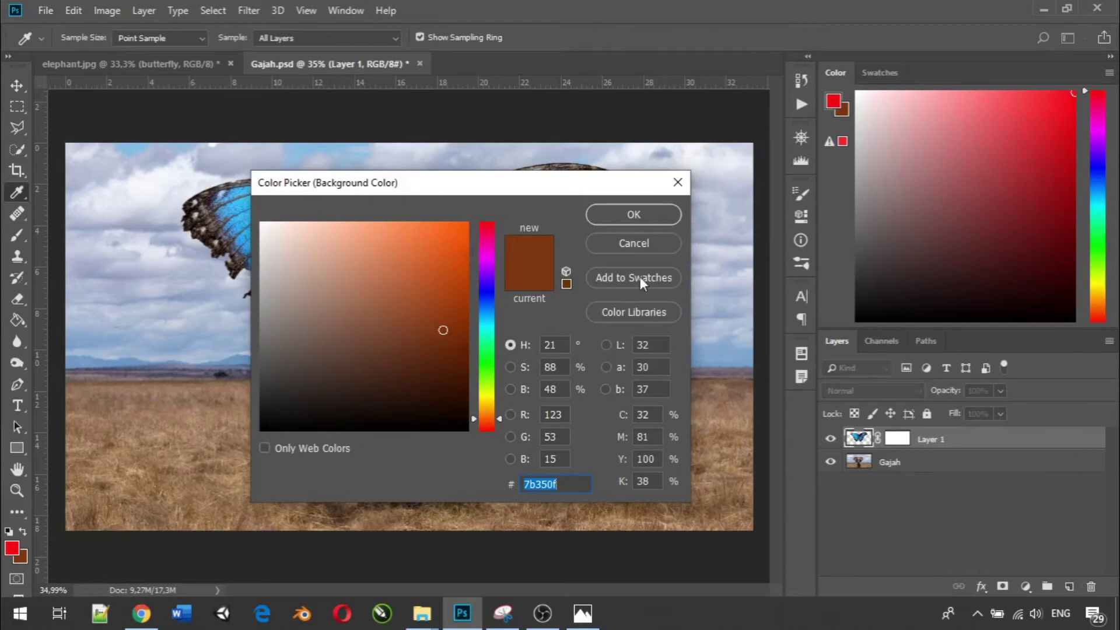
left_click(660, 243)
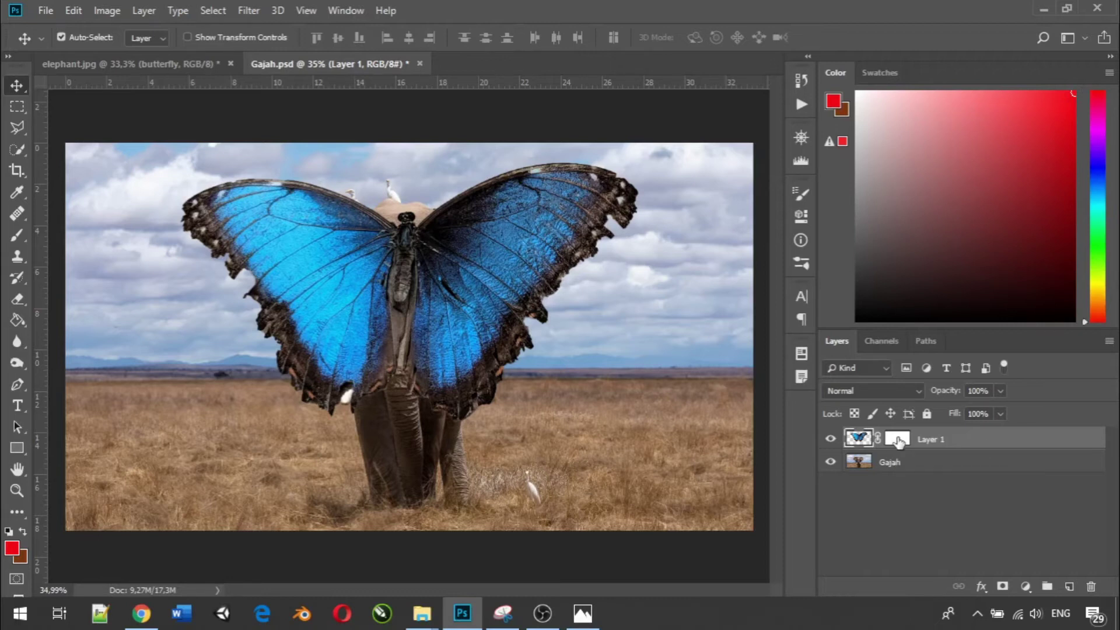
Target the butterfly layer's mask and inspect its foreground color in the Color Picker without changing it.
left_click(899, 441)
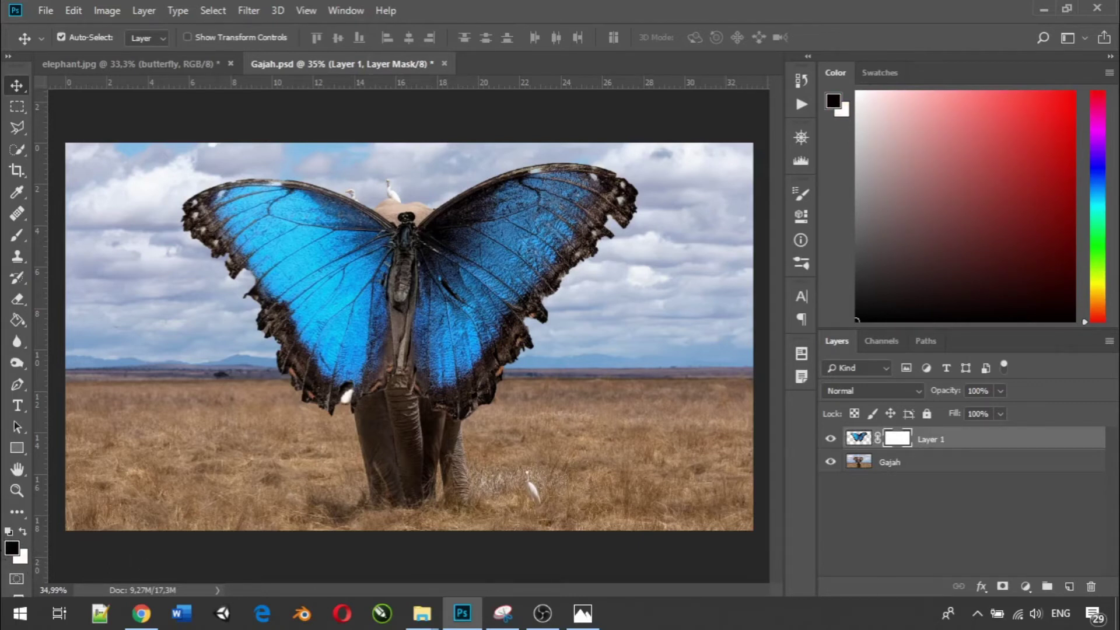
key("alt+Tab")
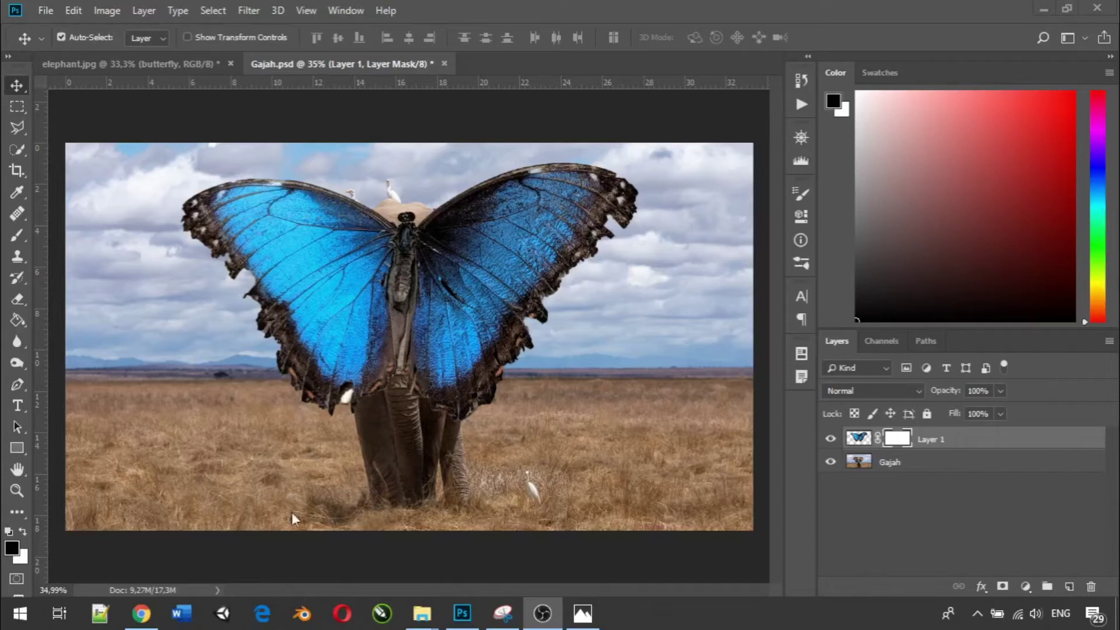
key("alt+Tab")
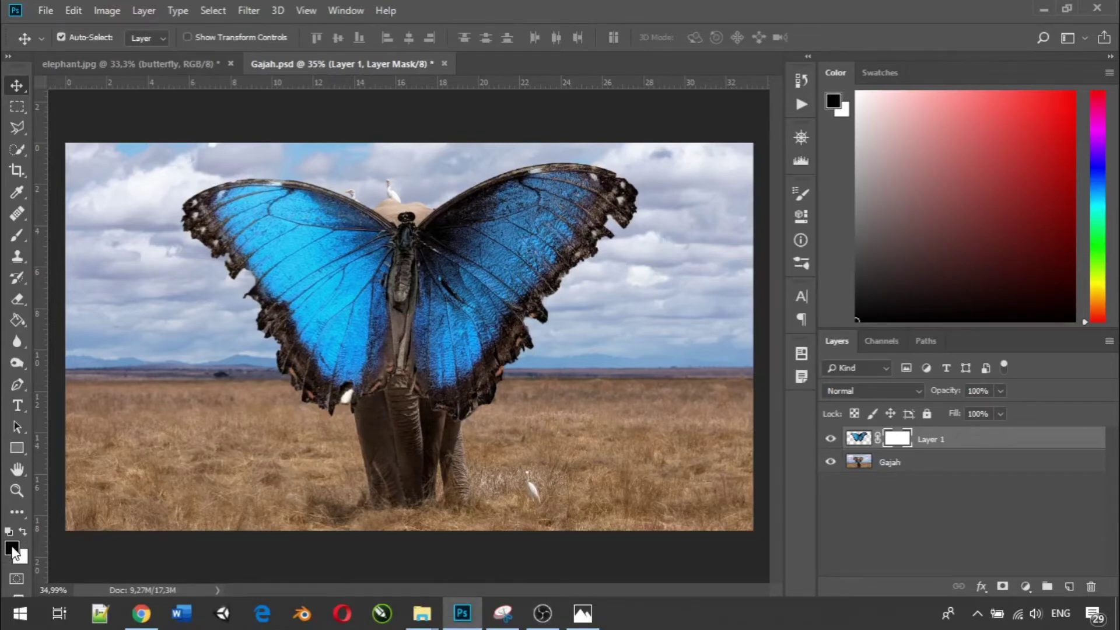
left_click(13, 549)
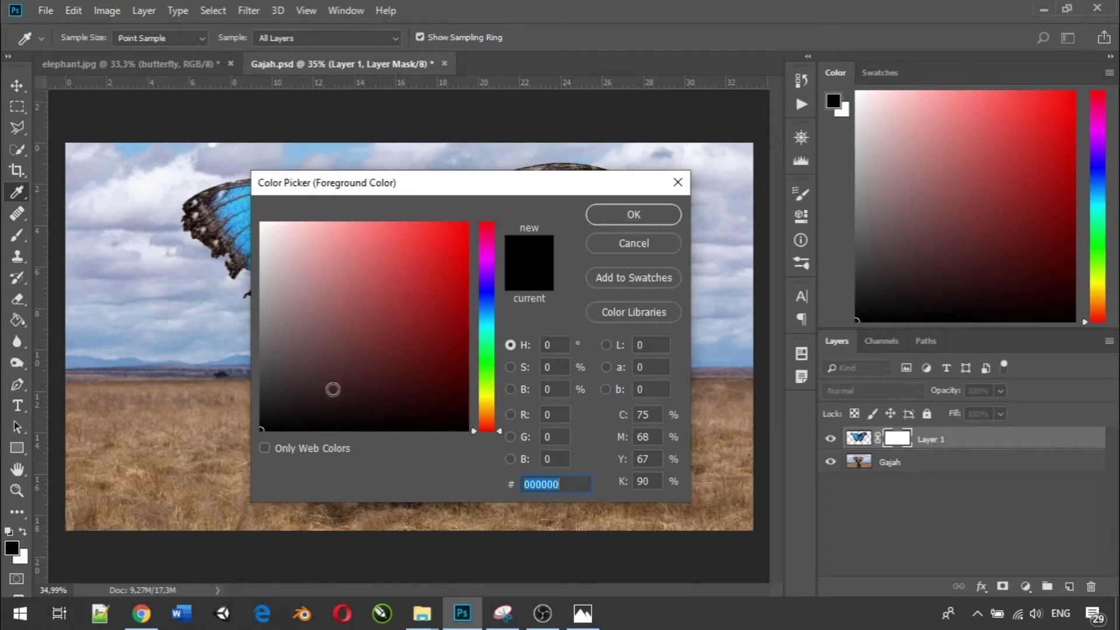
left_click(678, 183)
key("v")
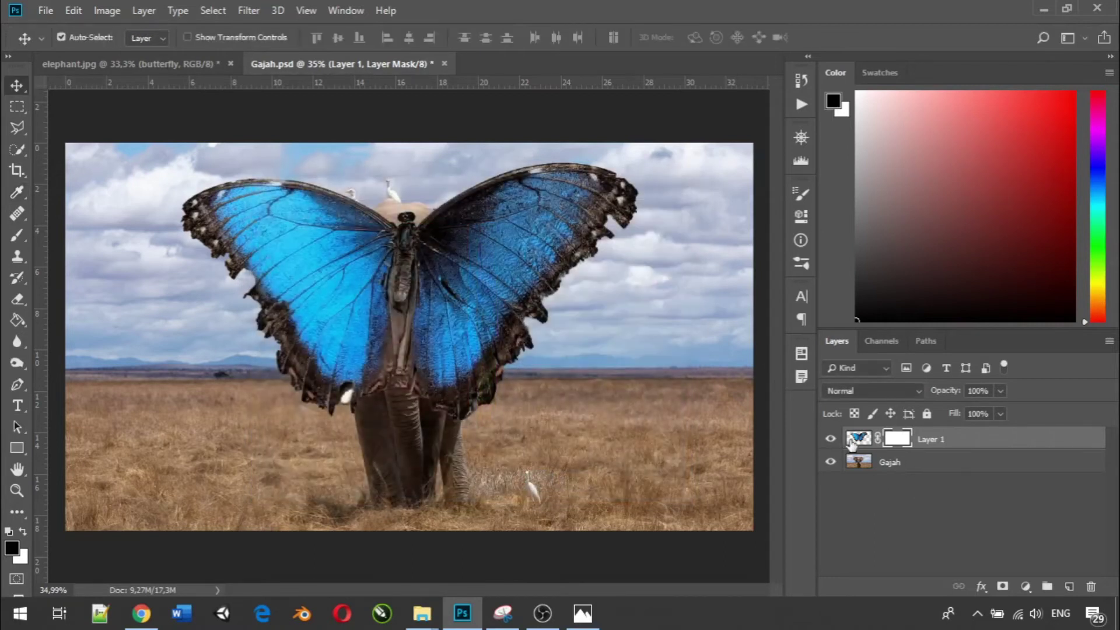
Target the butterfly layer's image and inspect its foreground color in the Color Picker without changing it.
left_click(857, 438)
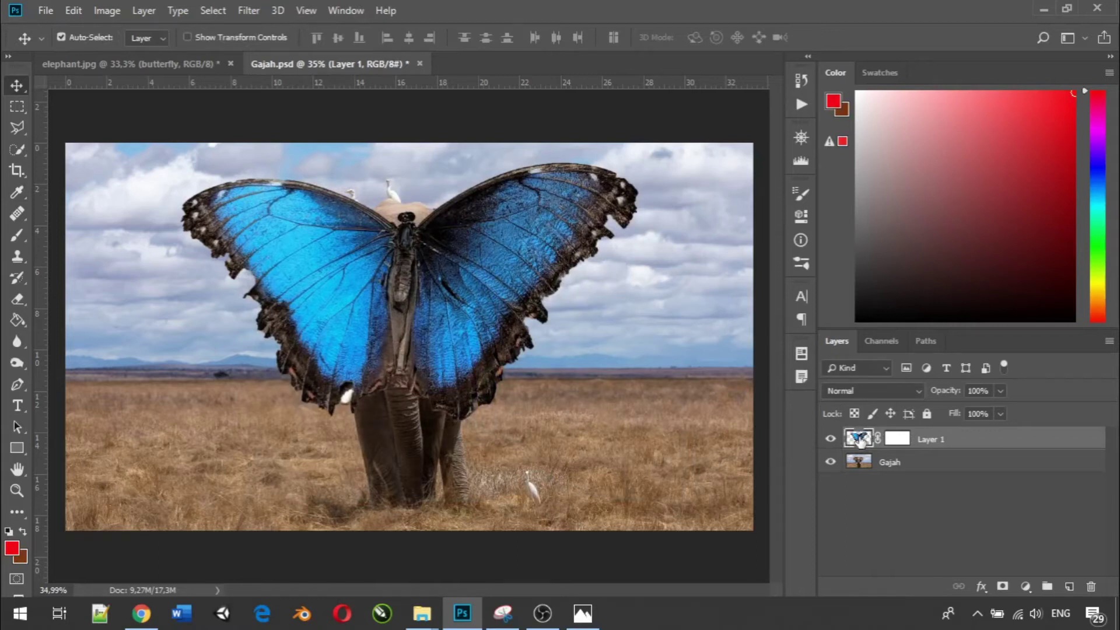
left_click(11, 548)
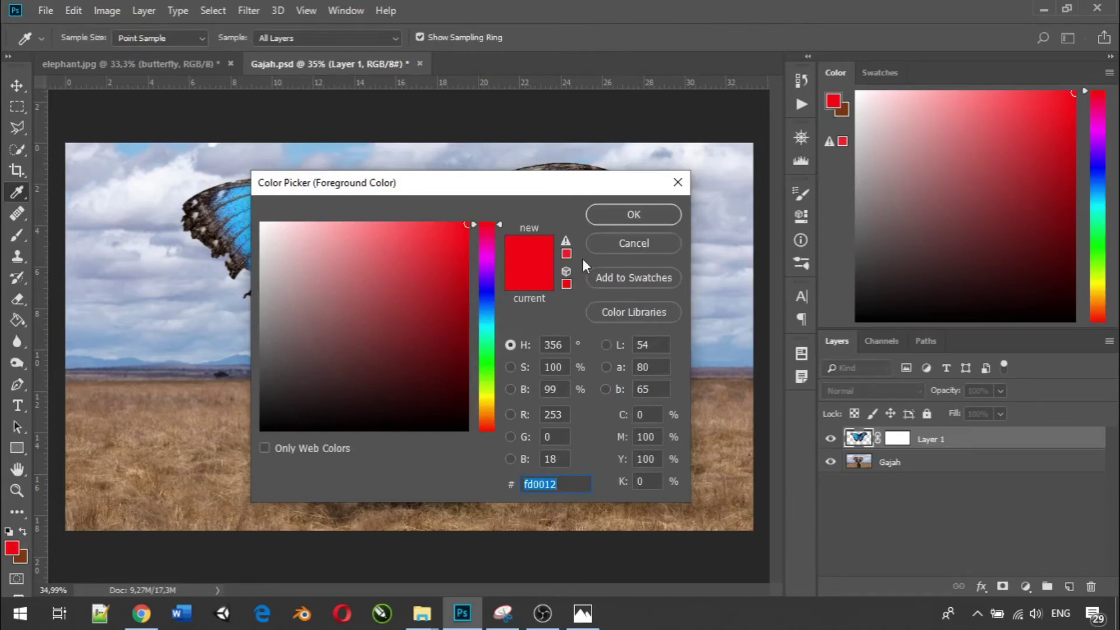
left_click(628, 246)
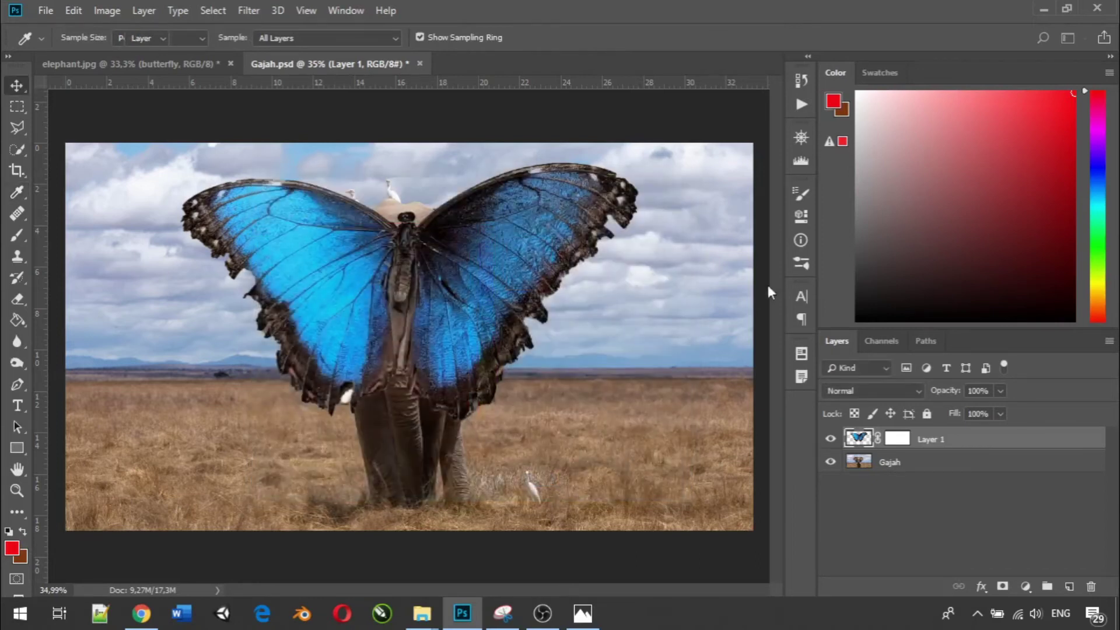
Target the butterfly layer's mask and choose bright red fc0000 as the foreground color.
left_click(895, 443)
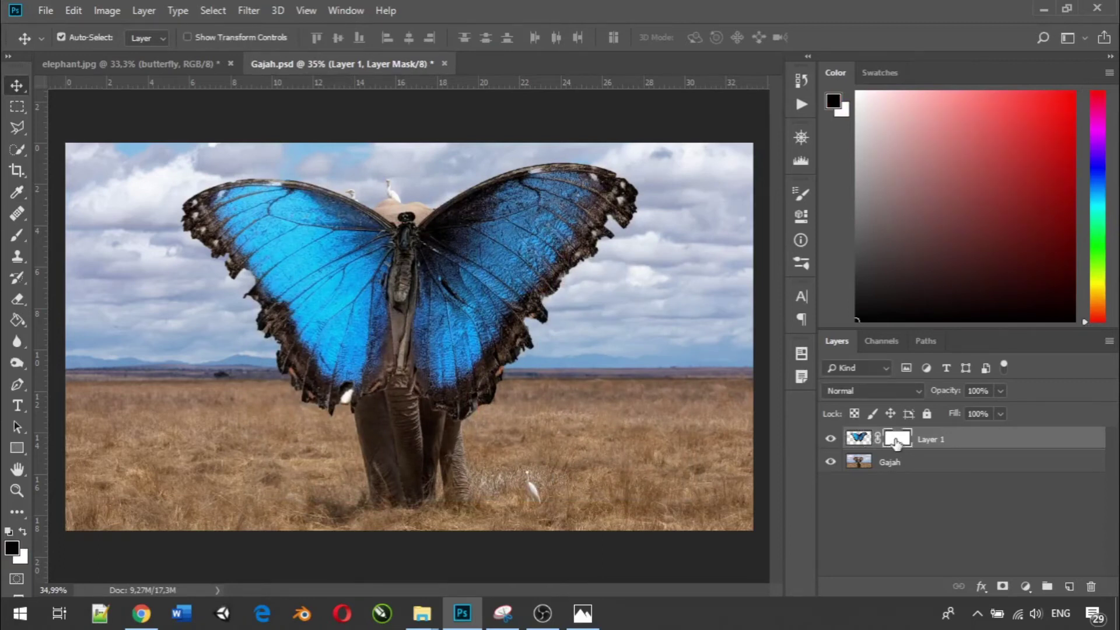
left_click(17, 551)
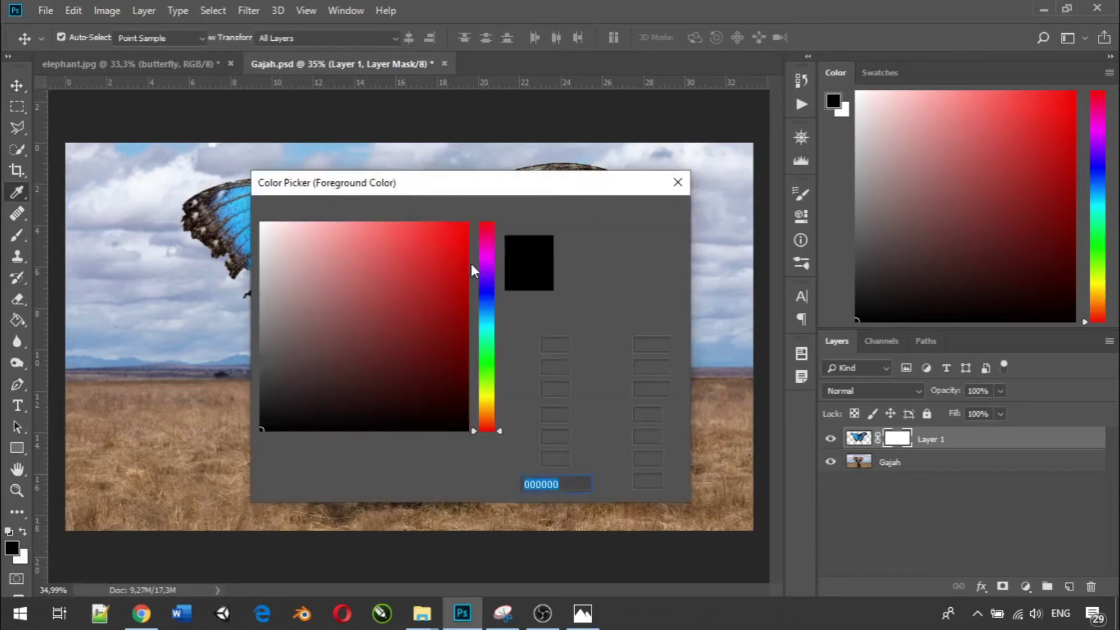
left_click(457, 239)
mouse_move(457, 237)
left_mouse_down()
mouse_move(465, 227)
mouse_move(455, 339)
mouse_move(470, 225)
left_mouse_up()
left_click(631, 220)
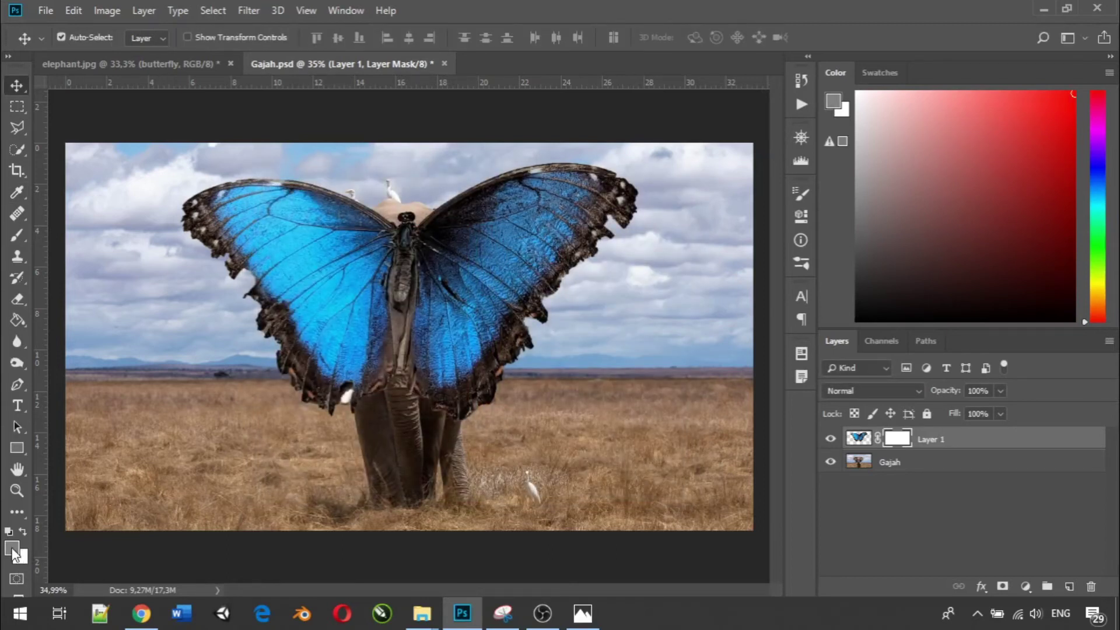
Choose dark red 560000 as the foreground color for the butterfly layer's mask.
left_click(11, 547)
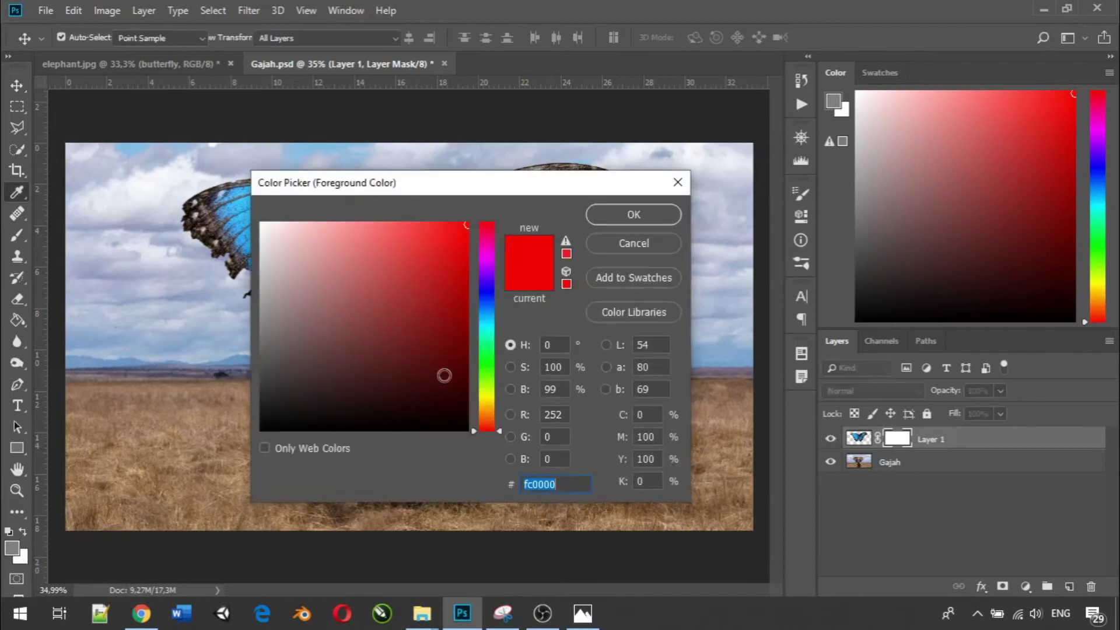
left_click(465, 377)
left_click_drag(465, 376, 472, 361)
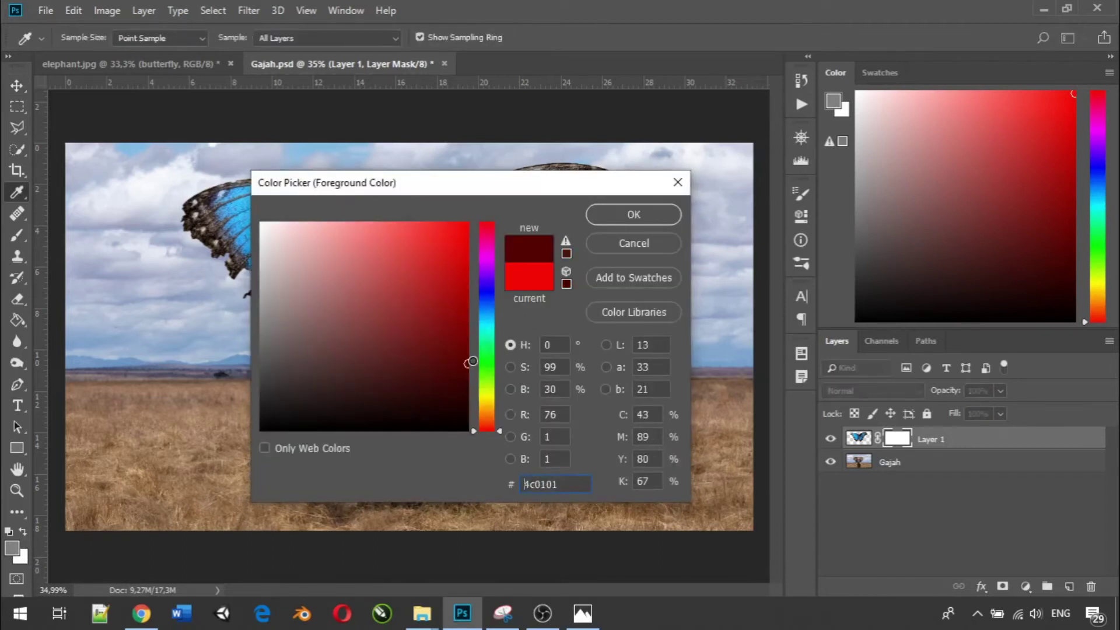
left_click(625, 215)
key("v")
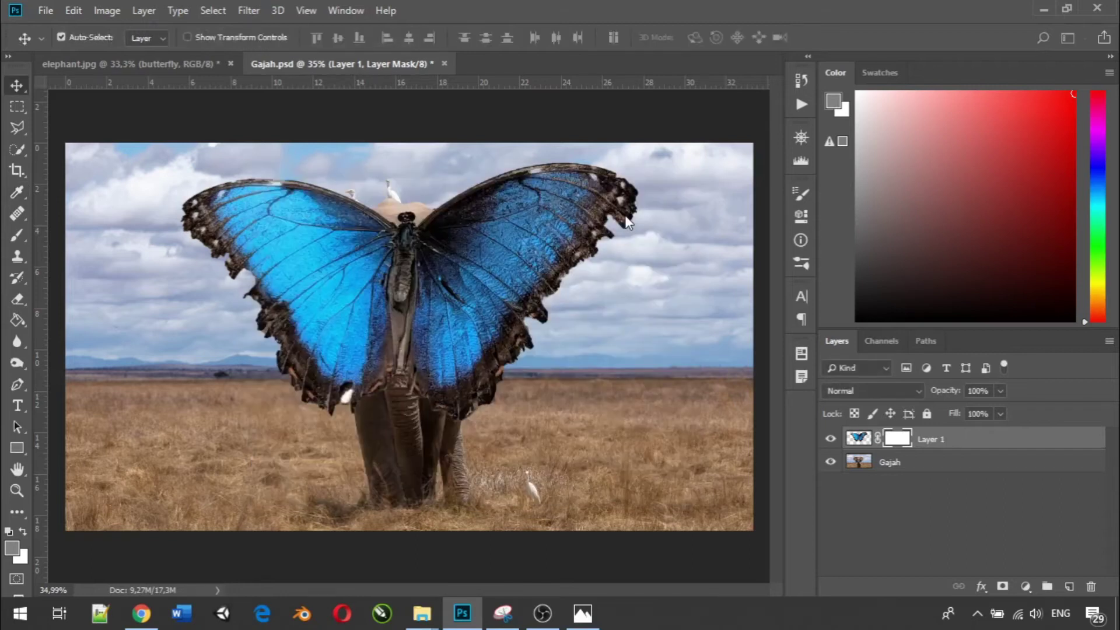
key("d")
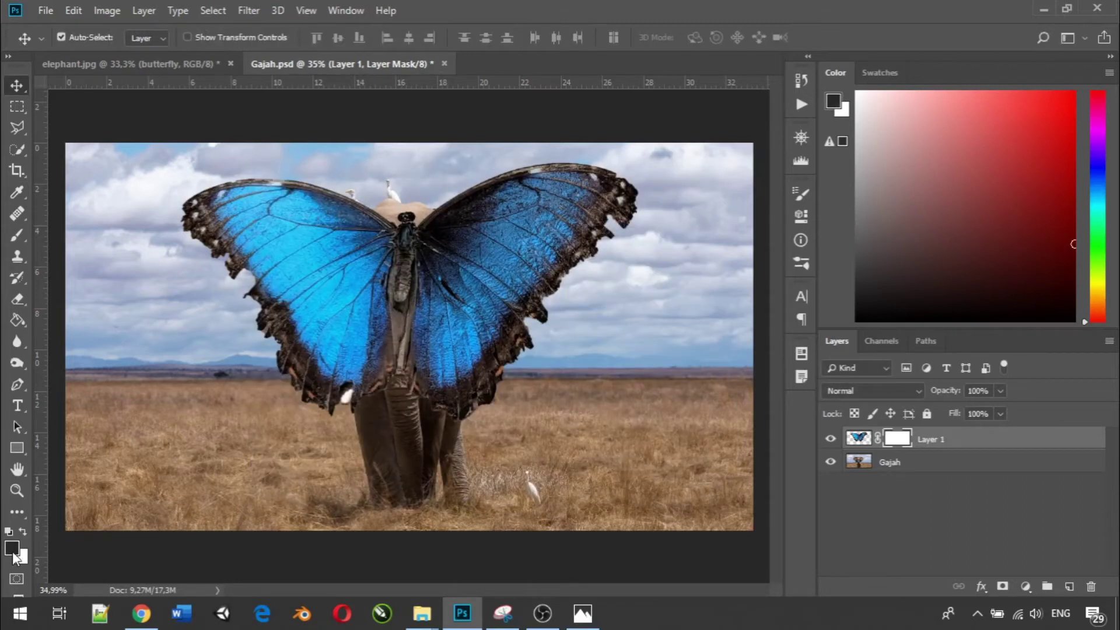
Choose the slightly lighter dark red 710303 as the mask's foreground color.
left_click(13, 551)
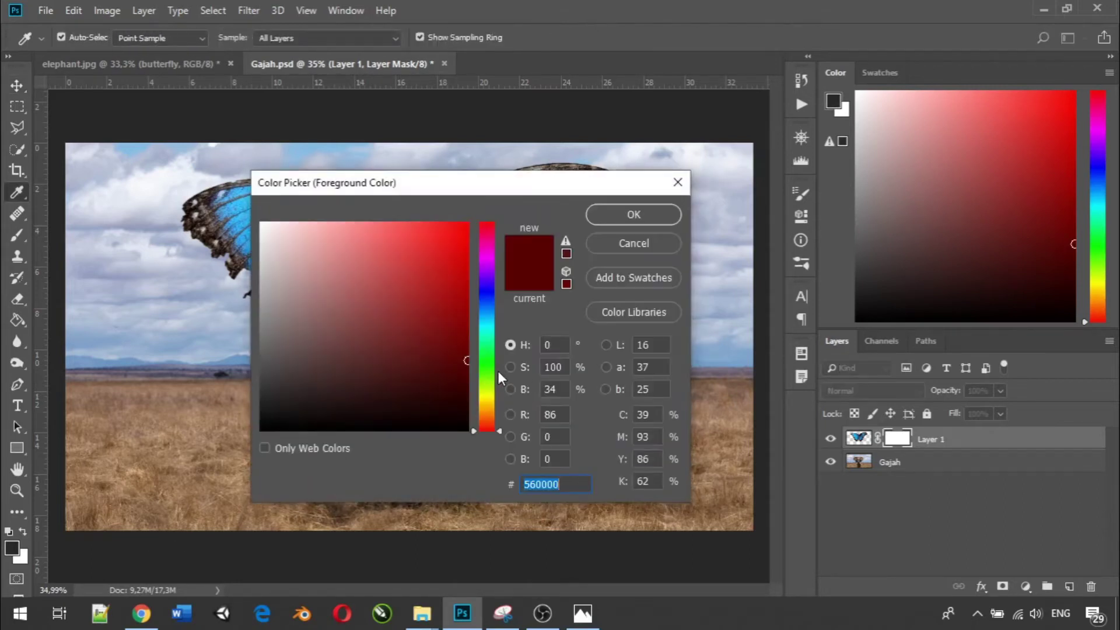
left_click(463, 339)
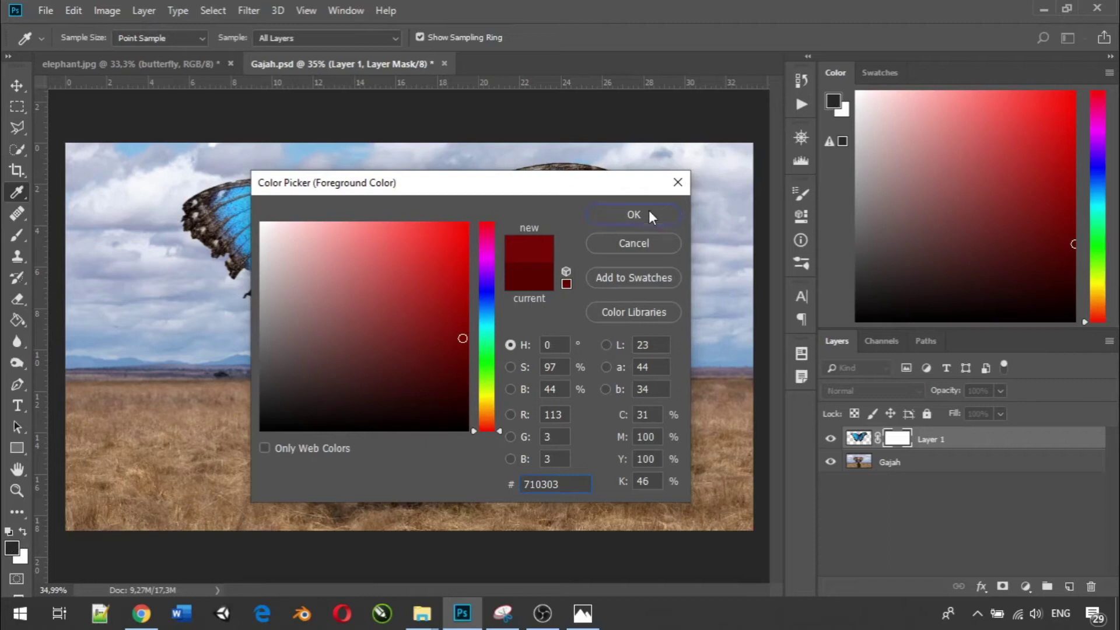
left_click(634, 215)
key("v")
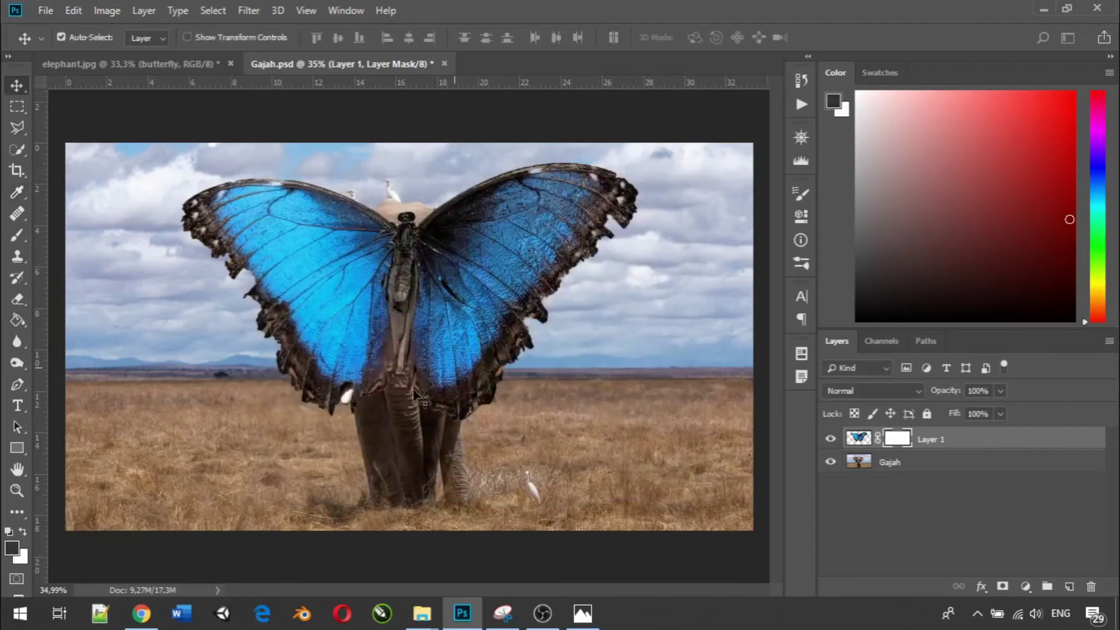
left_click(12, 549)
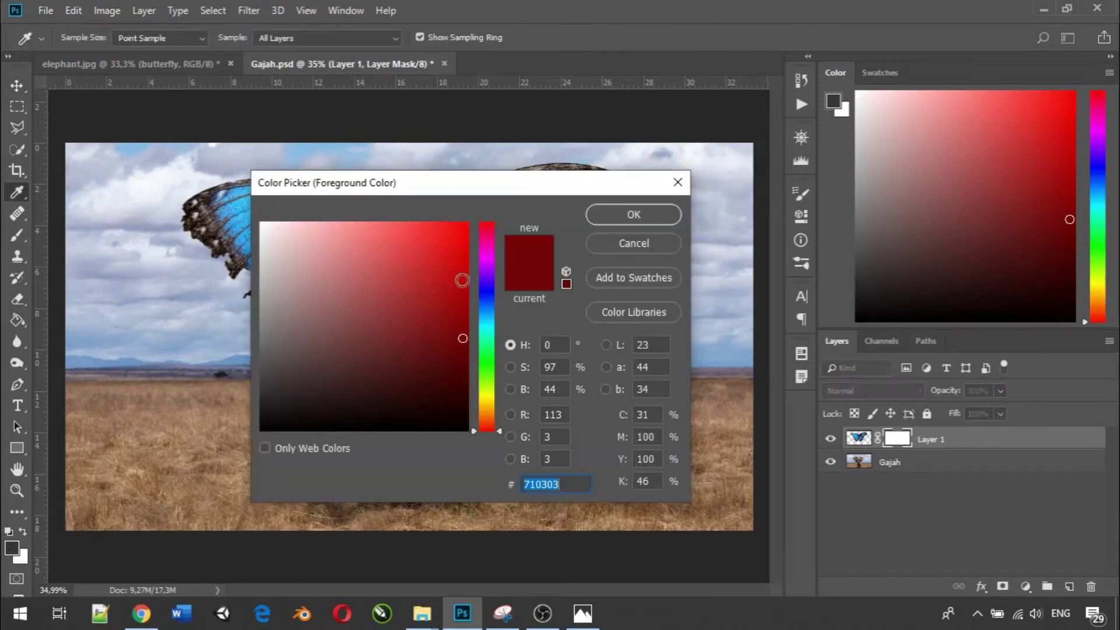
left_click(457, 239)
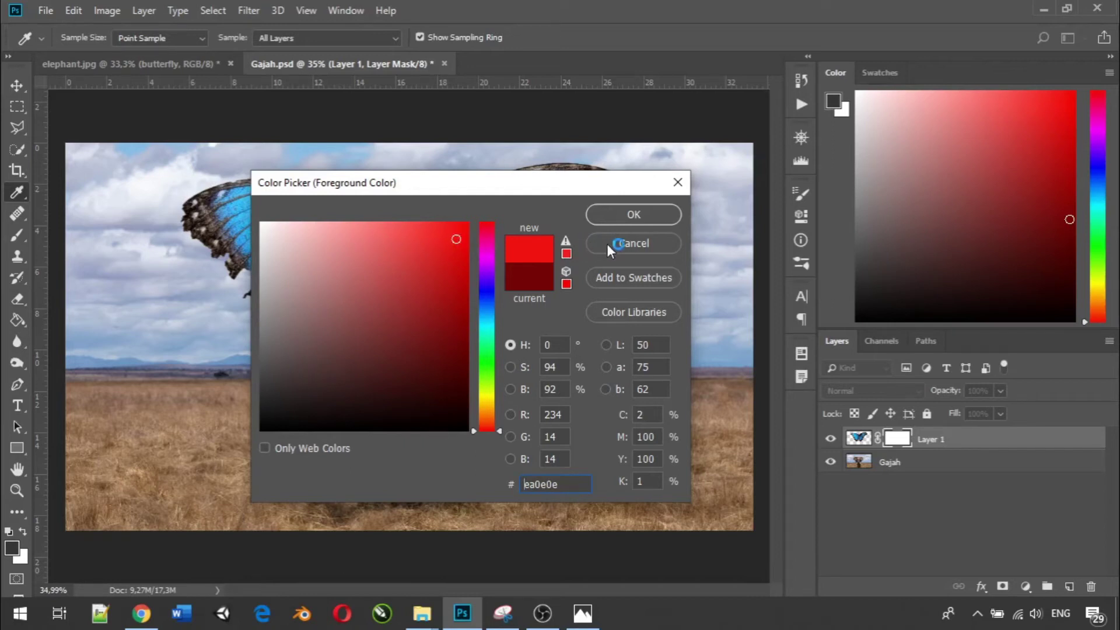
left_click(629, 242)
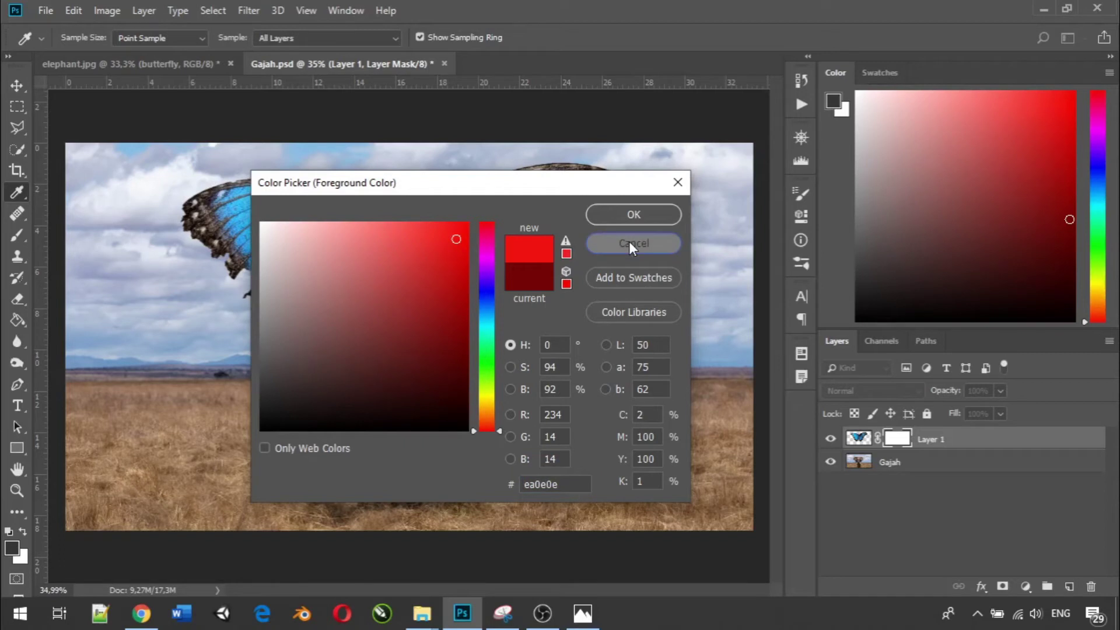
key("v")
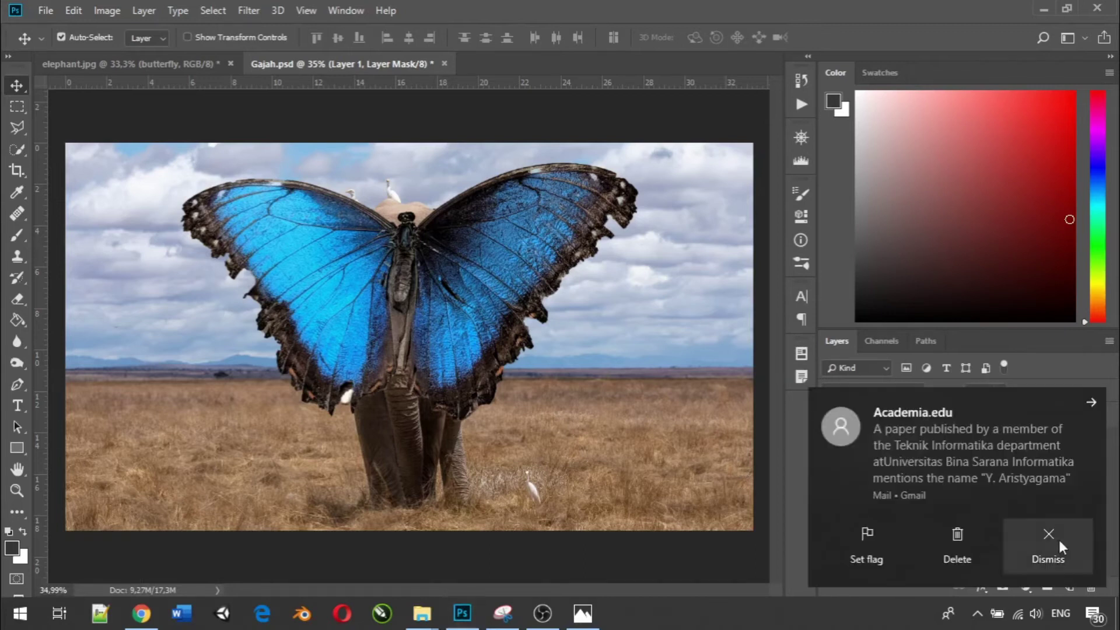
left_click(1059, 541)
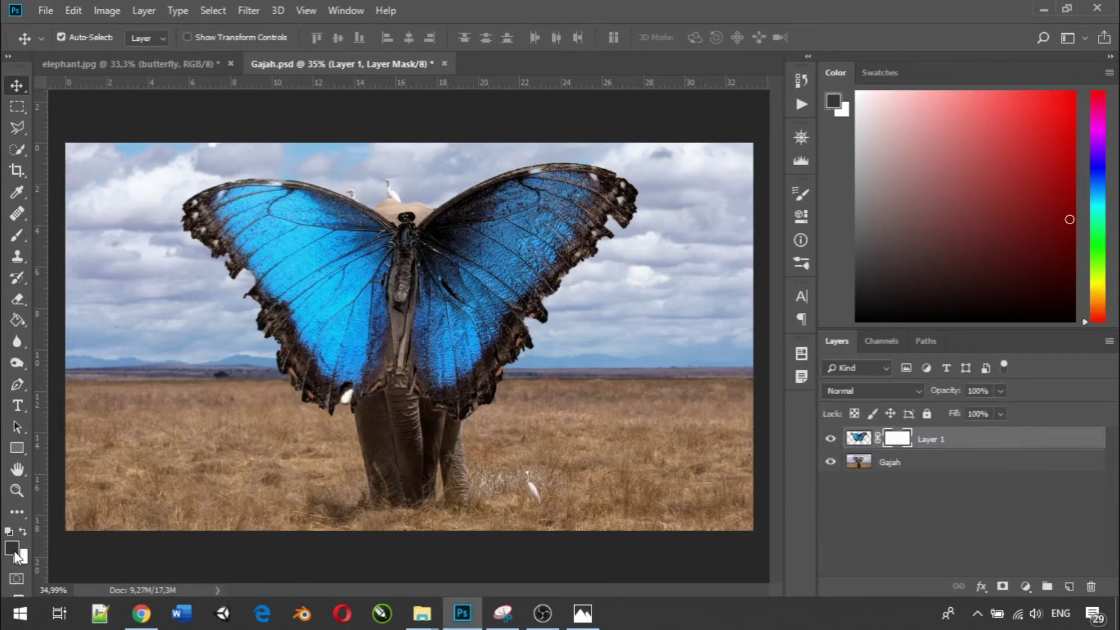
Set the foreground color to black and keep the butterfly layer's mask targeted.
left_click(13, 550)
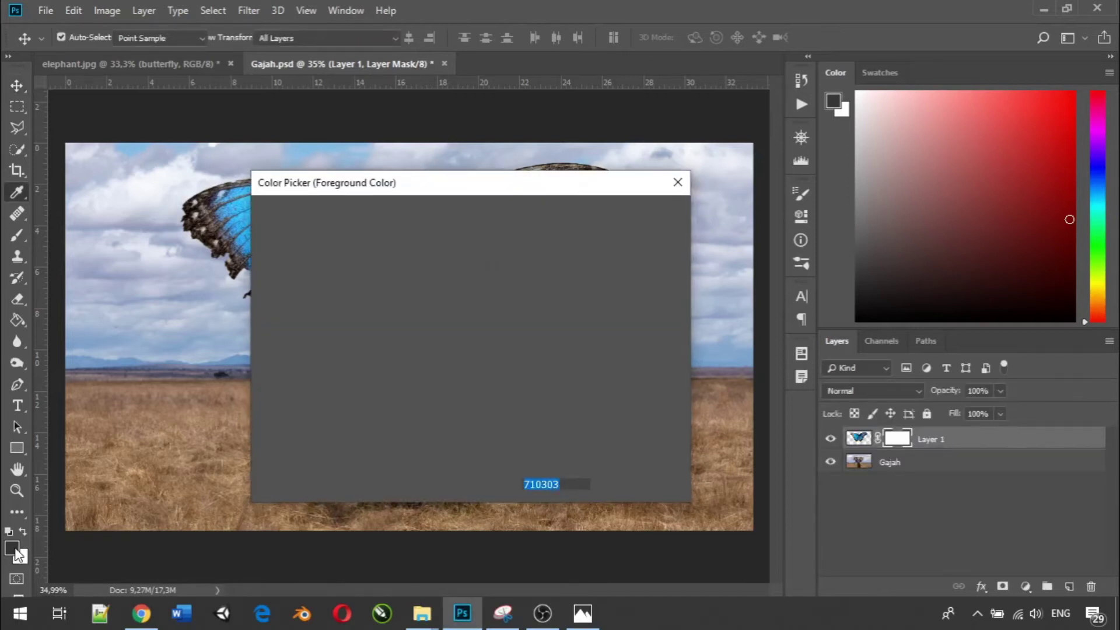
left_click_drag(394, 345, 231, 447)
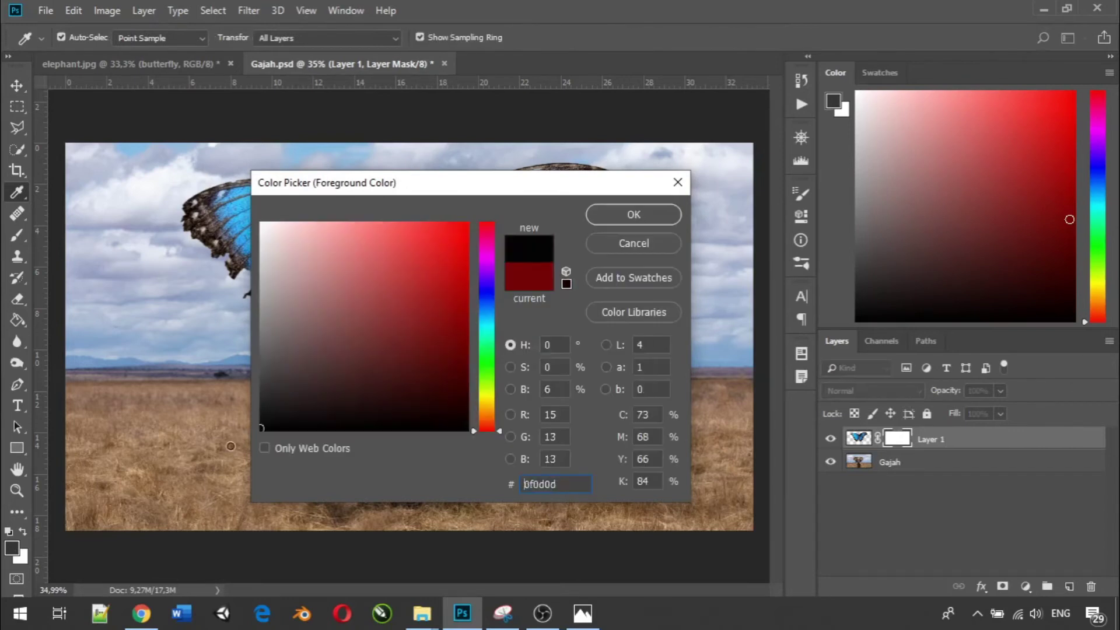
left_click(614, 216)
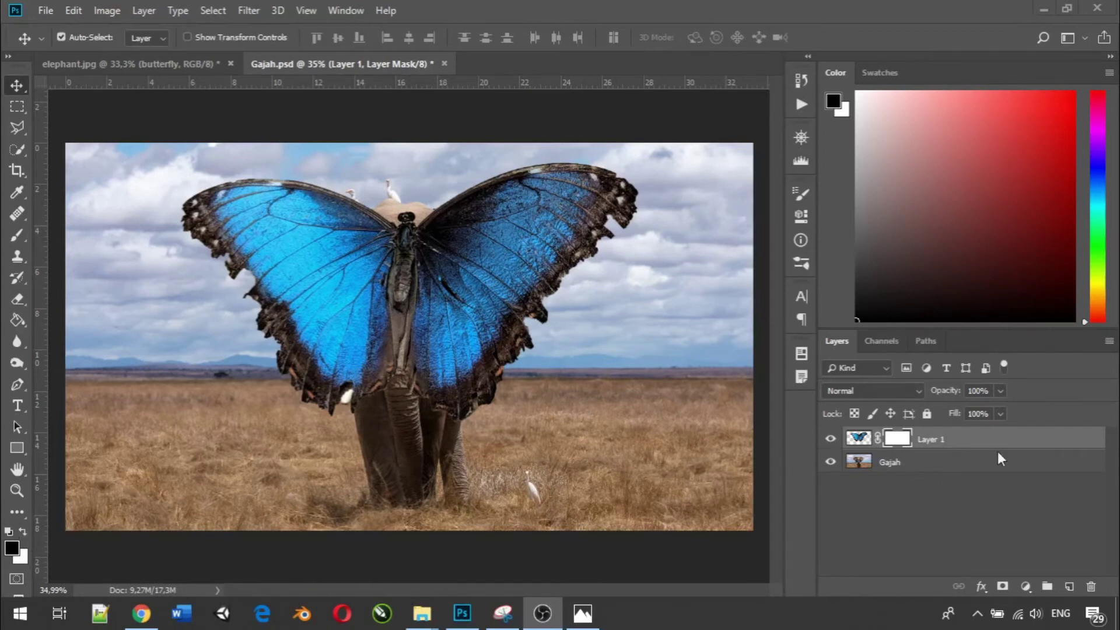
left_click(898, 440)
left_click(899, 439)
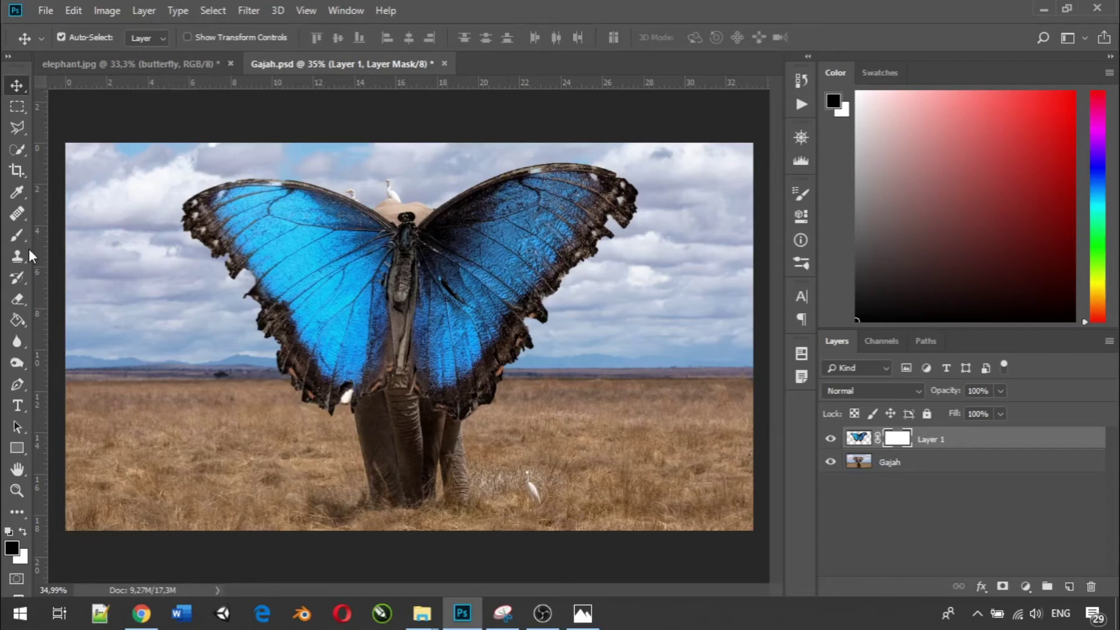
With a 127 px Brush at 0% hardness, paint black on the mask along the left wing's outer edge to hide it softly.
left_click(19, 233)
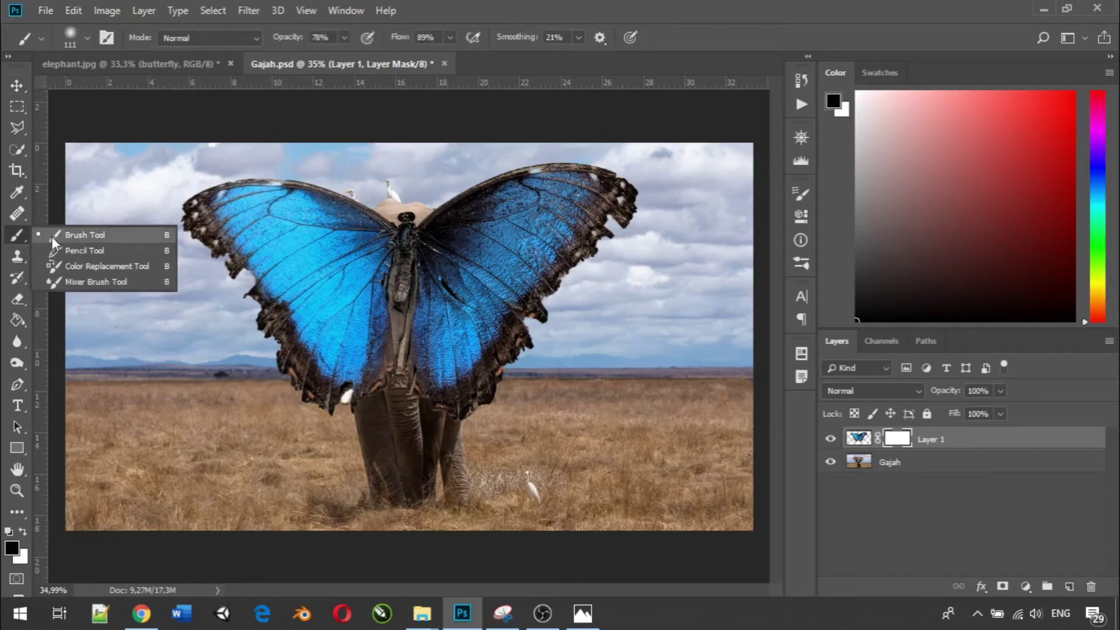
left_click(58, 236)
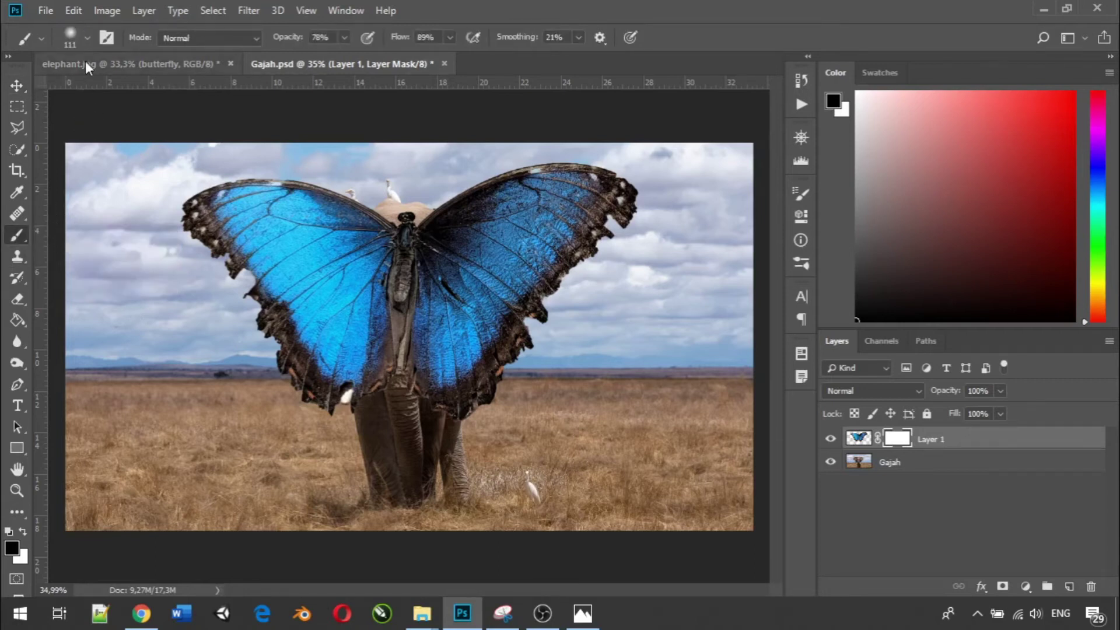
left_click(85, 37)
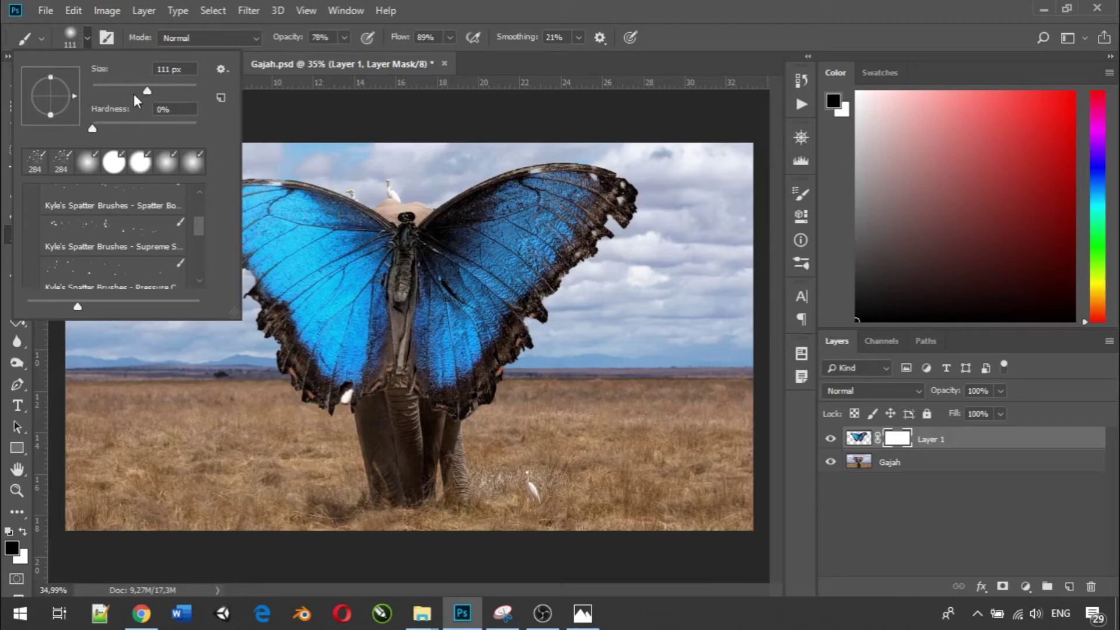
left_click_drag(146, 90, 119, 96)
left_click_drag(174, 93, 185, 93)
left_click_drag(154, 93, 123, 91)
left_click_drag(150, 88, 152, 89)
left_click_drag(94, 131, 157, 130)
left_click_drag(121, 126, 92, 126)
left_click(533, 66)
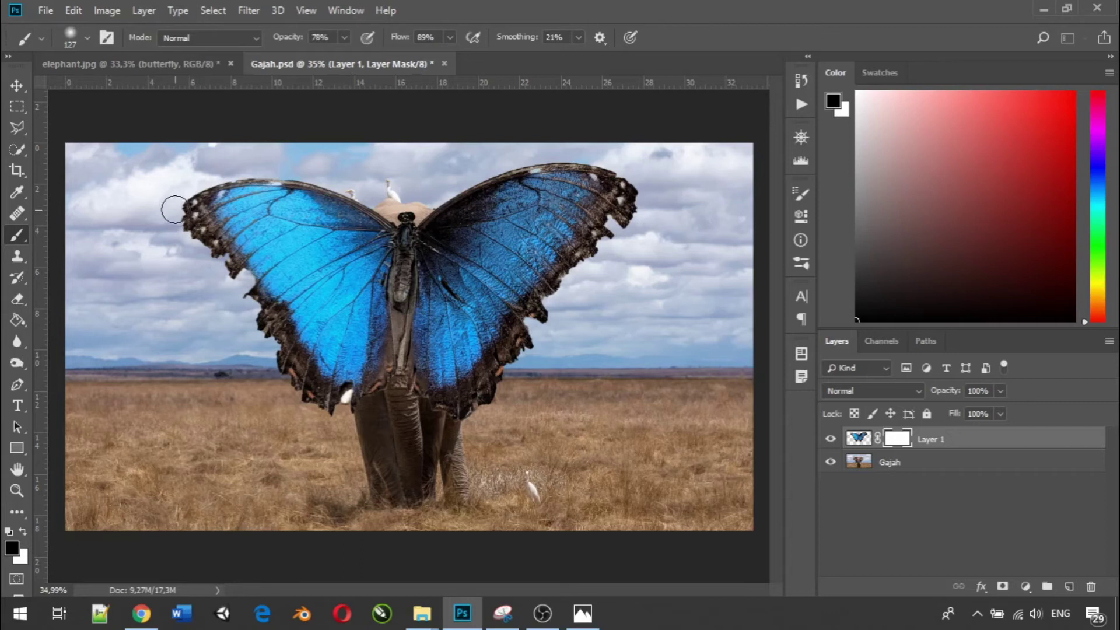
mouse_move(174, 209)
left_mouse_down()
mouse_move(244, 306)
mouse_move(177, 196)
mouse_move(199, 248)
mouse_move(187, 196)
mouse_move(197, 248)
mouse_move(274, 372)
mouse_move(319, 416)
mouse_move(254, 343)
mouse_move(215, 252)
mouse_move(213, 189)
mouse_move(207, 240)
mouse_move(190, 205)
mouse_move(182, 221)
mouse_move(191, 241)
mouse_move(187, 207)
mouse_move(180, 213)
mouse_move(192, 235)
mouse_move(192, 204)
mouse_move(181, 226)
mouse_move(188, 212)
mouse_move(192, 222)
mouse_move(190, 210)
mouse_move(178, 225)
mouse_move(208, 188)
mouse_move(178, 248)
mouse_move(211, 243)
left_mouse_up()
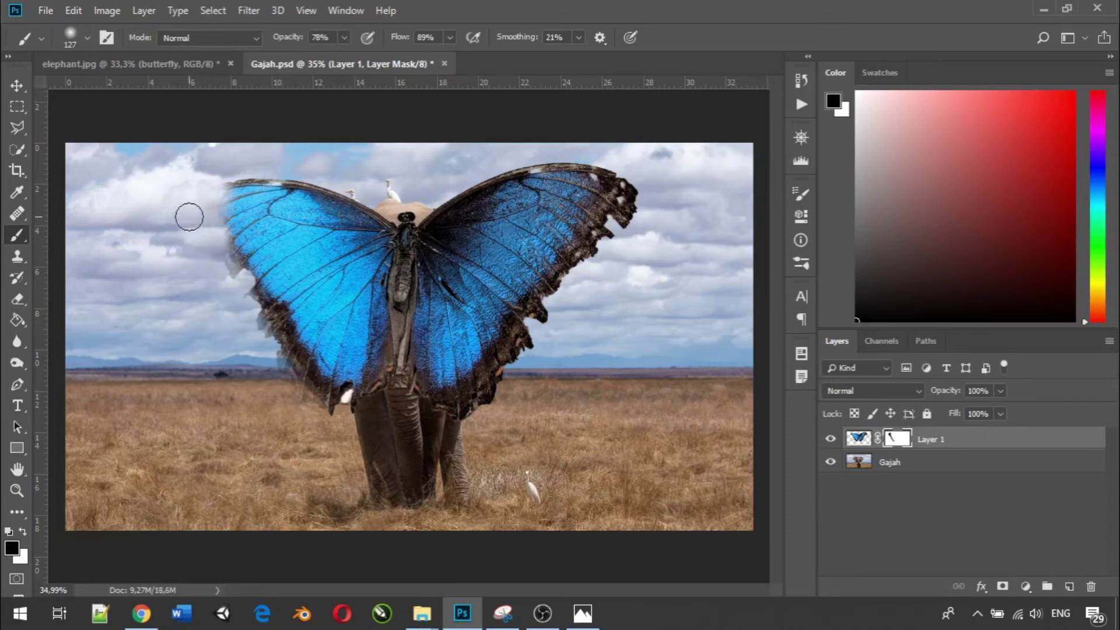
Raise the brush hardness to 100% and paint black on the mask down the left wing's outer edge from its upper tip.
left_click(86, 40)
left_click_drag(92, 128, 132, 128)
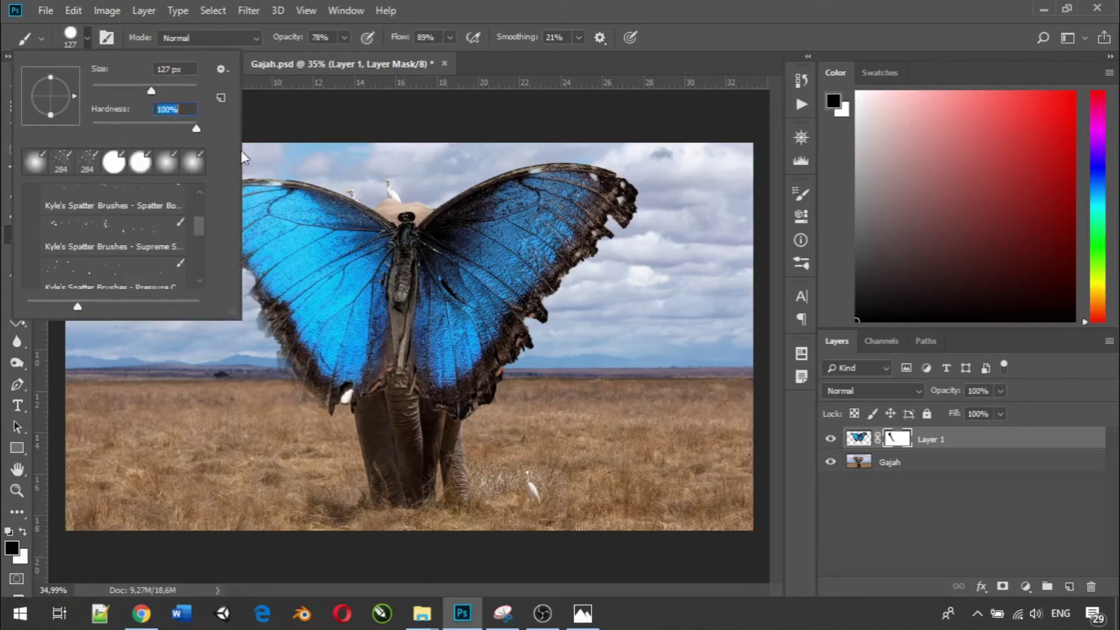
left_click(261, 158)
mouse_move(215, 159)
left_mouse_down()
mouse_move(243, 271)
mouse_move(232, 195)
mouse_move(222, 193)
mouse_move(233, 183)
mouse_move(259, 266)
left_mouse_up()
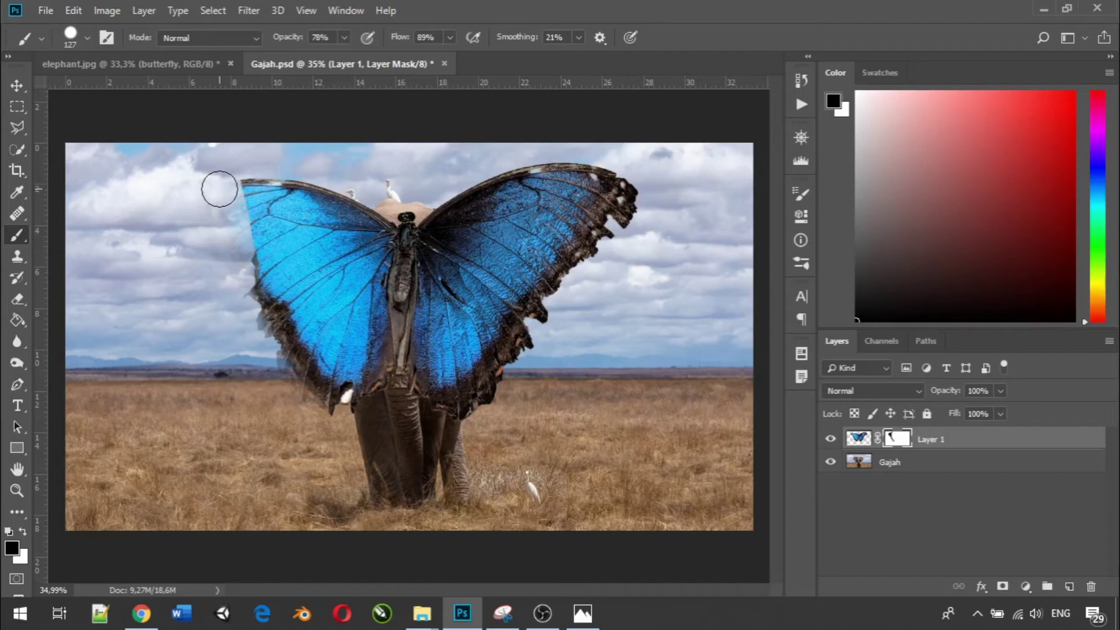
mouse_move(219, 179)
left_mouse_down()
mouse_move(267, 323)
mouse_move(335, 400)
left_mouse_up()
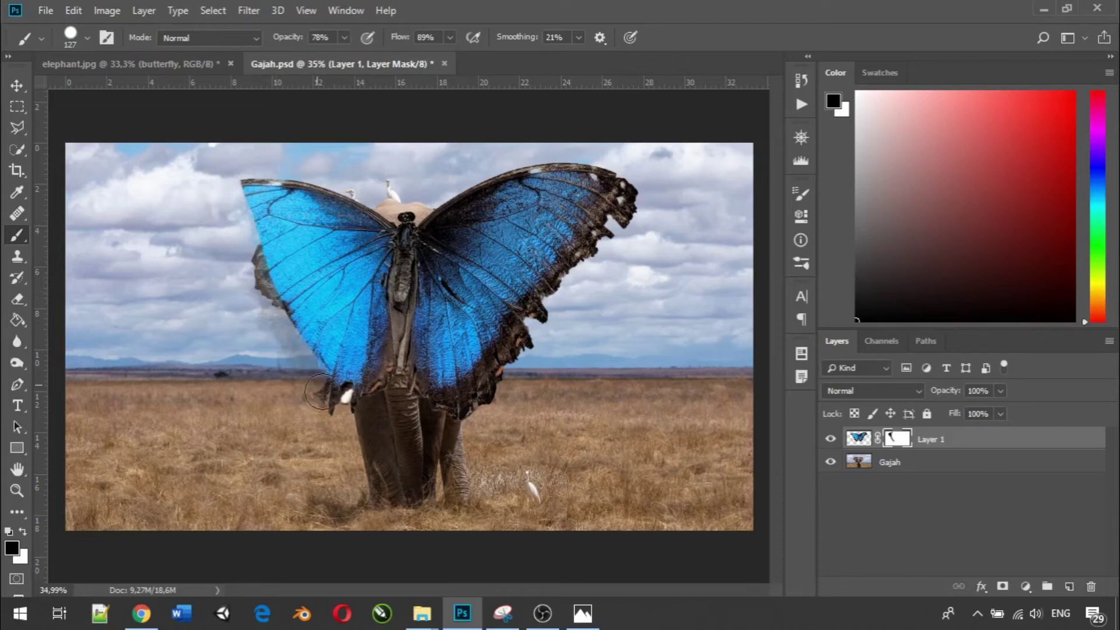
Paint black on the mask with the hard 127 px brush over the left wing's upper edge and outer half to reveal the elephant's ear.
mouse_move(265, 282)
left_mouse_down()
mouse_move(245, 189)
mouse_move(254, 213)
mouse_move(251, 178)
mouse_move(256, 200)
mouse_move(245, 201)
mouse_move(258, 206)
mouse_move(274, 200)
mouse_move(276, 181)
mouse_move(258, 181)
mouse_move(258, 216)
mouse_move(244, 208)
mouse_move(269, 181)
mouse_move(250, 200)
mouse_move(290, 181)
mouse_move(323, 192)
left_mouse_up()
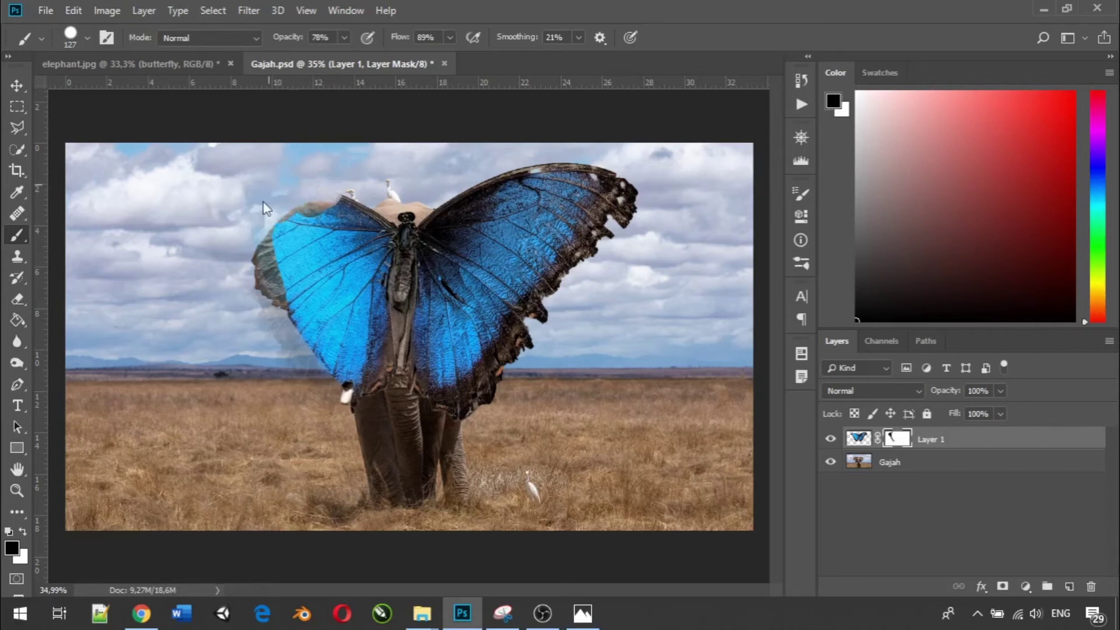
left_click_drag(271, 244, 297, 286)
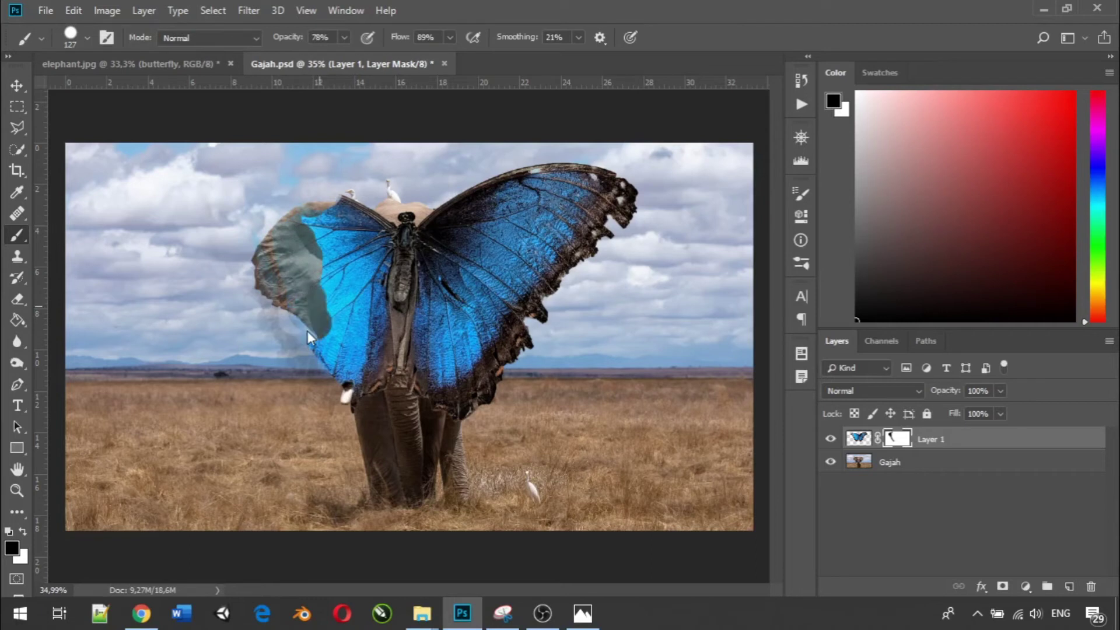
left_click_drag(307, 330, 323, 299)
Switch to the soft round 127 px brush at 0% hardness and paint black over the rest of the left wing and the elephant's face.
left_click(86, 35)
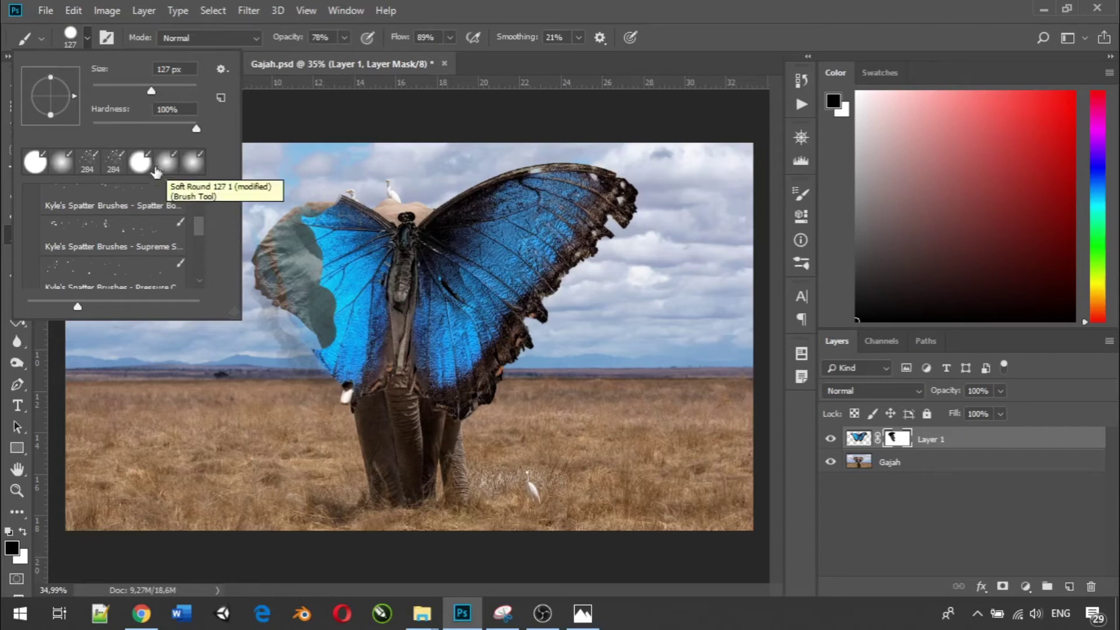
left_click(63, 164)
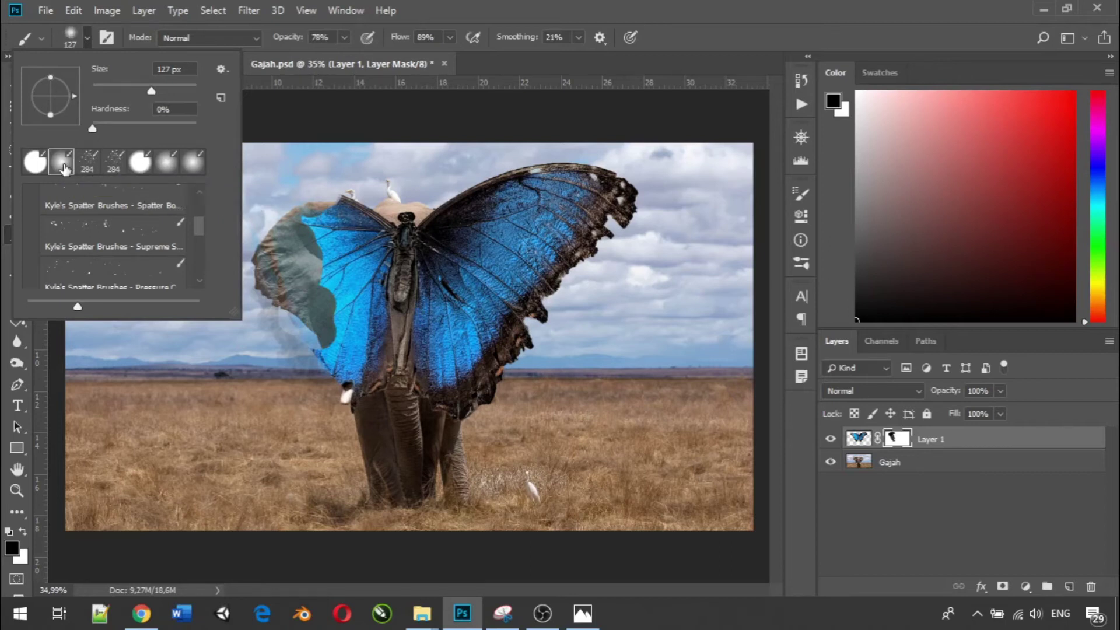
left_click(307, 249)
left_click_drag(307, 250, 328, 204)
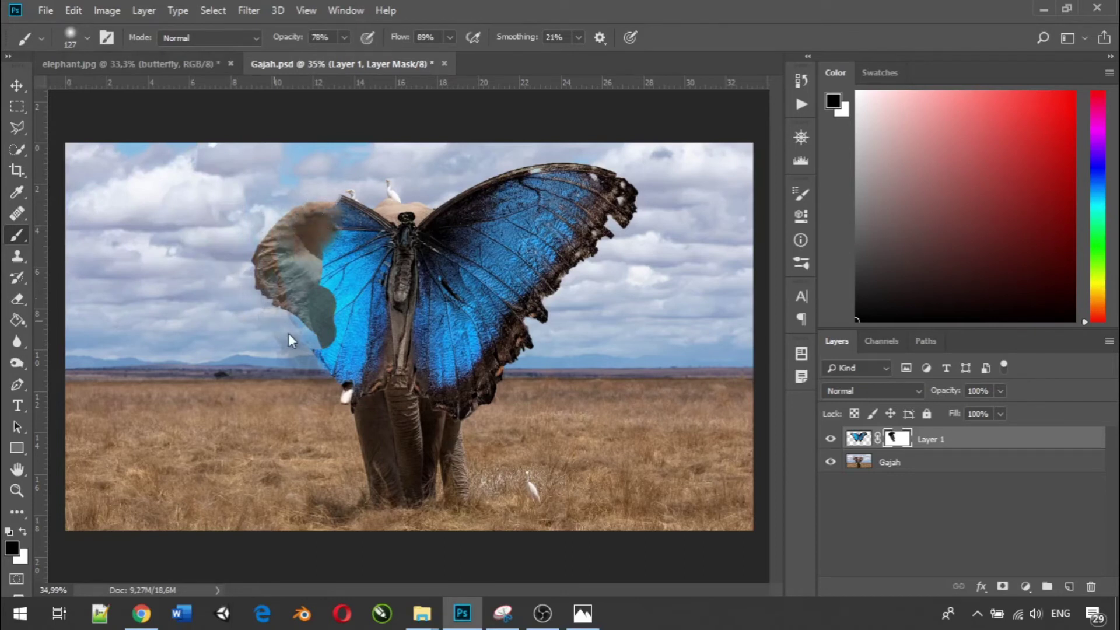
mouse_move(313, 248)
left_mouse_down()
mouse_move(346, 210)
mouse_move(339, 240)
mouse_move(363, 242)
mouse_move(363, 190)
mouse_move(341, 196)
mouse_move(351, 210)
mouse_move(343, 179)
left_mouse_up()
mouse_move(363, 270)
left_mouse_down()
mouse_move(324, 374)
mouse_move(364, 275)
mouse_move(370, 335)
mouse_move(421, 202)
mouse_move(407, 200)
mouse_move(403, 249)
mouse_move(348, 386)
left_mouse_up()
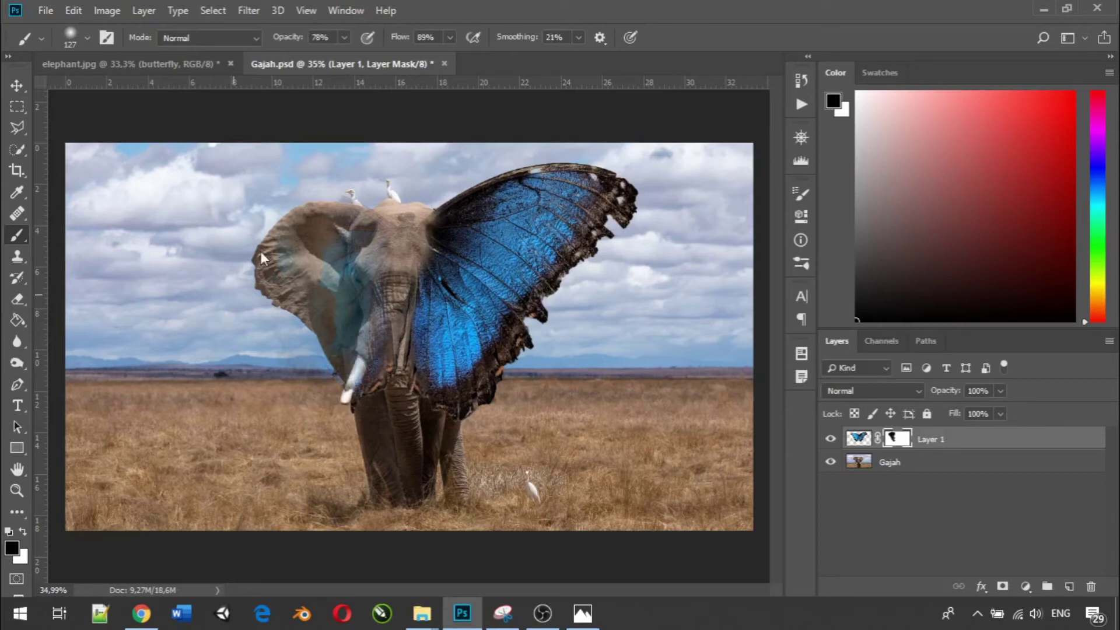
Enlarge the soft brush to 480 px and paint black over the butterfly's body and the right wing's lower tip.
left_click(88, 39)
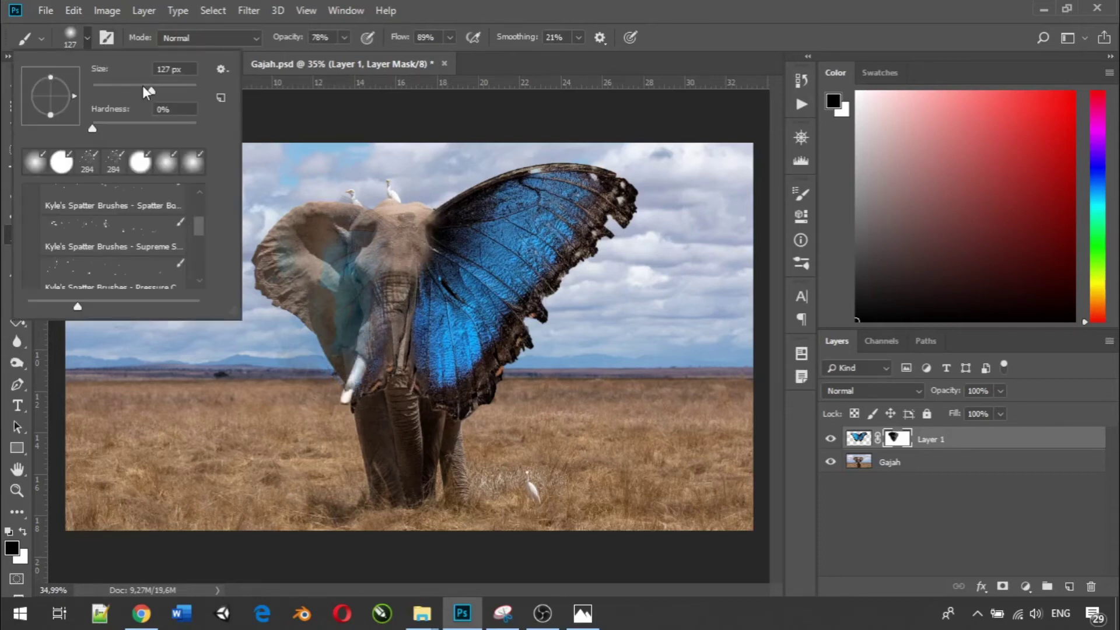
left_click_drag(184, 95, 186, 97)
mouse_move(375, 243)
left_mouse_down()
mouse_move(310, 294)
mouse_move(273, 235)
mouse_move(311, 249)
mouse_move(343, 354)
mouse_move(358, 324)
mouse_move(376, 335)
mouse_move(379, 305)
mouse_move(412, 369)
mouse_move(418, 431)
mouse_move(423, 384)
mouse_move(441, 493)
mouse_move(486, 476)
left_mouse_up()
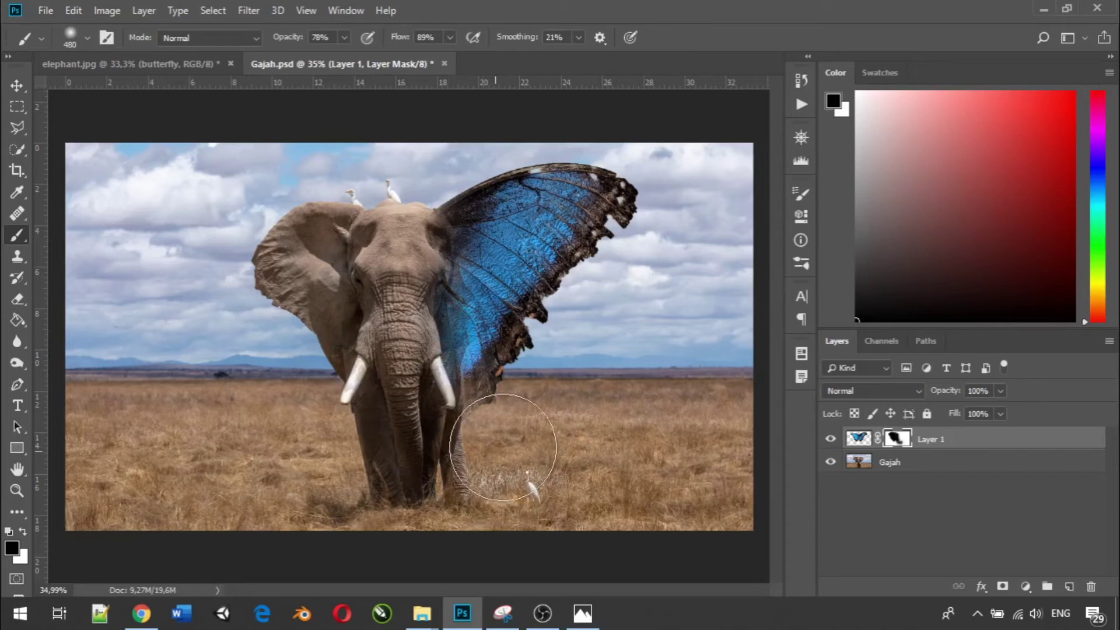
left_click_drag(503, 448, 480, 462)
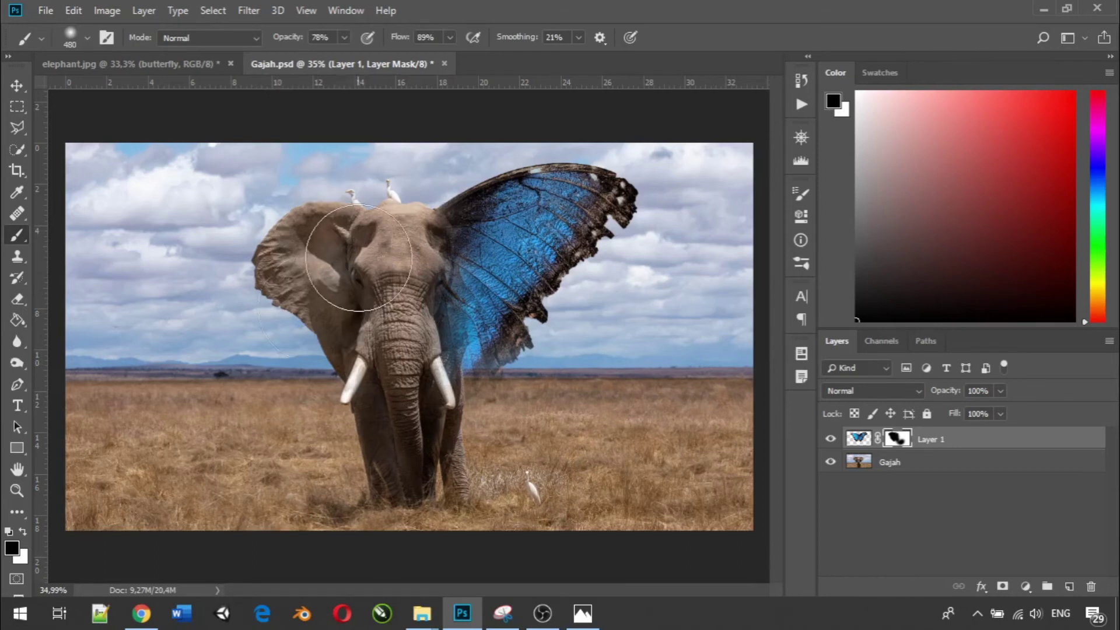
Swap the foreground color to white and paint on the mask to bring back the left wing and the butterfly's body.
left_click(23, 529)
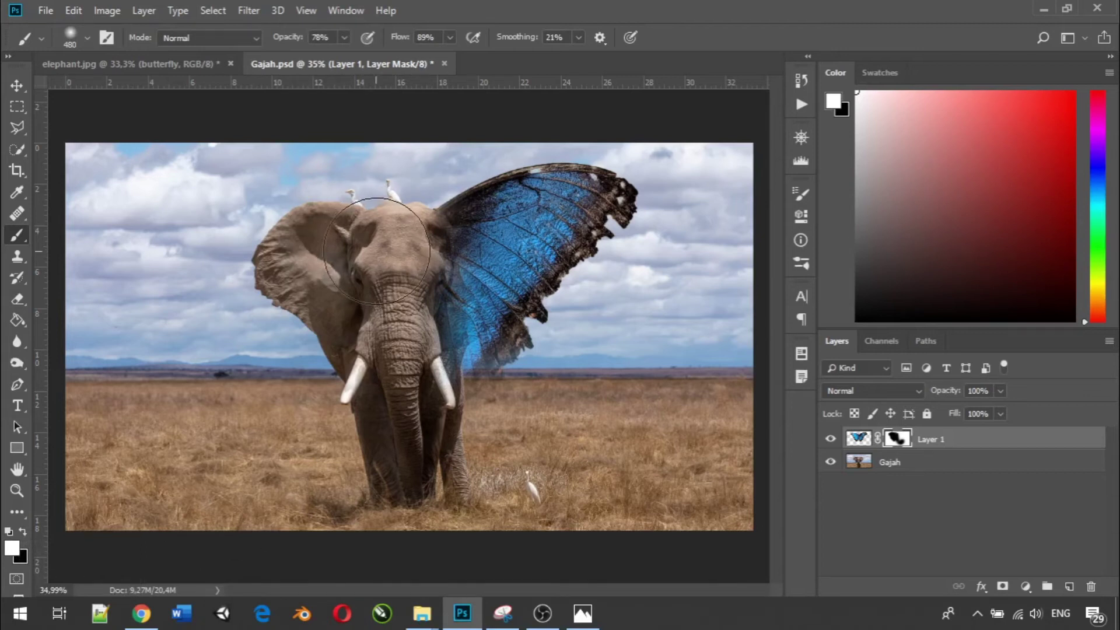
mouse_move(382, 251)
left_mouse_down()
mouse_move(351, 288)
mouse_move(354, 275)
mouse_move(326, 290)
mouse_move(335, 241)
mouse_move(273, 253)
mouse_move(294, 270)
mouse_move(253, 268)
mouse_move(239, 178)
mouse_move(252, 212)
mouse_move(350, 257)
mouse_move(320, 321)
mouse_move(377, 343)
mouse_move(357, 373)
mouse_move(380, 367)
mouse_move(386, 399)
mouse_move(379, 346)
mouse_move(375, 391)
mouse_move(385, 283)
mouse_move(456, 372)
mouse_move(443, 376)
mouse_move(448, 425)
mouse_move(453, 282)
mouse_move(322, 377)
mouse_move(302, 267)
mouse_move(255, 247)
left_mouse_up()
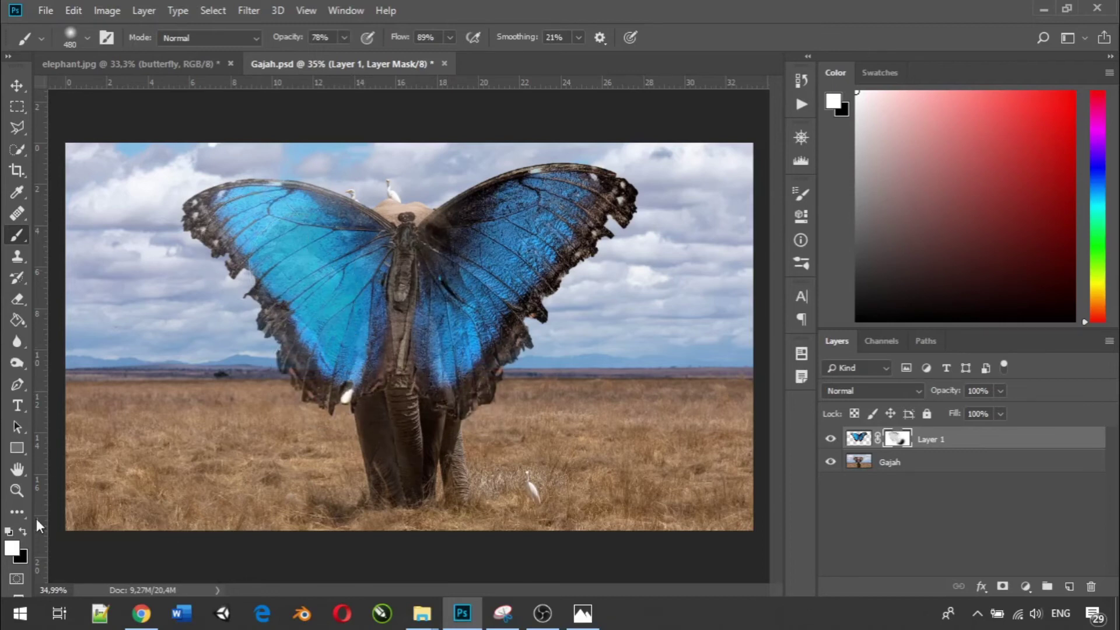
Swap back to black and paint on the mask over the left wing, the butterfly's body and the area around both tusks.
left_click(23, 530)
mouse_move(201, 210)
left_mouse_down()
mouse_move(274, 222)
mouse_move(233, 245)
mouse_move(257, 267)
mouse_move(344, 251)
mouse_move(352, 372)
mouse_move(250, 143)
mouse_move(187, 175)
mouse_move(210, 235)
mouse_move(218, 208)
mouse_move(333, 180)
mouse_move(385, 222)
mouse_move(400, 180)
mouse_move(389, 306)
mouse_move(432, 303)
mouse_move(446, 338)
mouse_move(402, 354)
left_mouse_up()
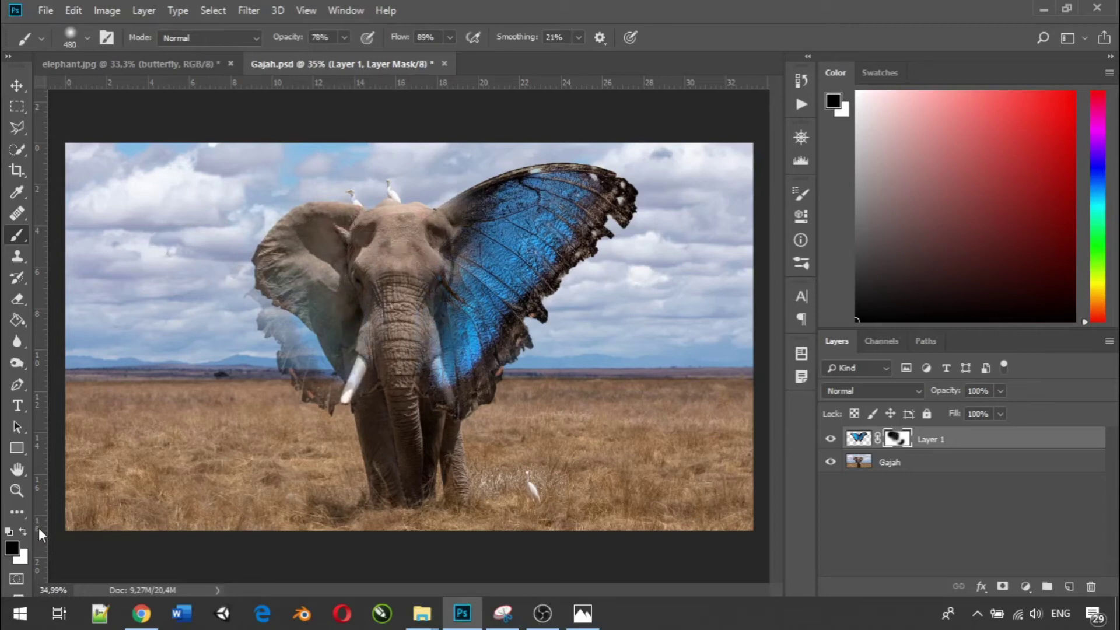
left_click_drag(262, 313, 286, 363)
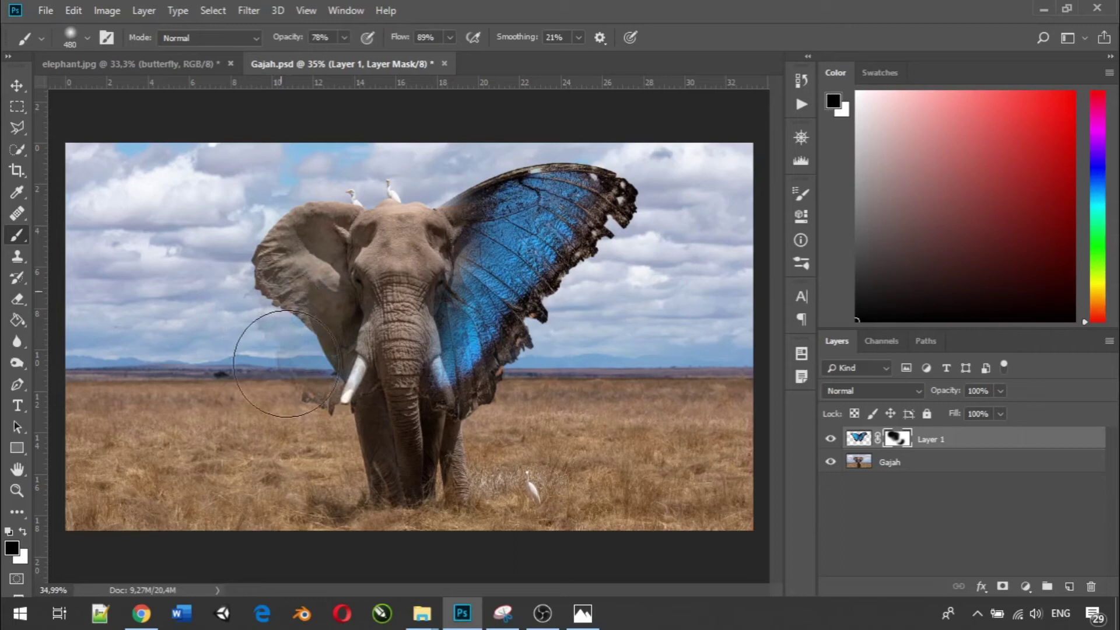
mouse_move(377, 332)
left_mouse_down()
mouse_move(418, 412)
mouse_move(409, 382)
left_mouse_up()
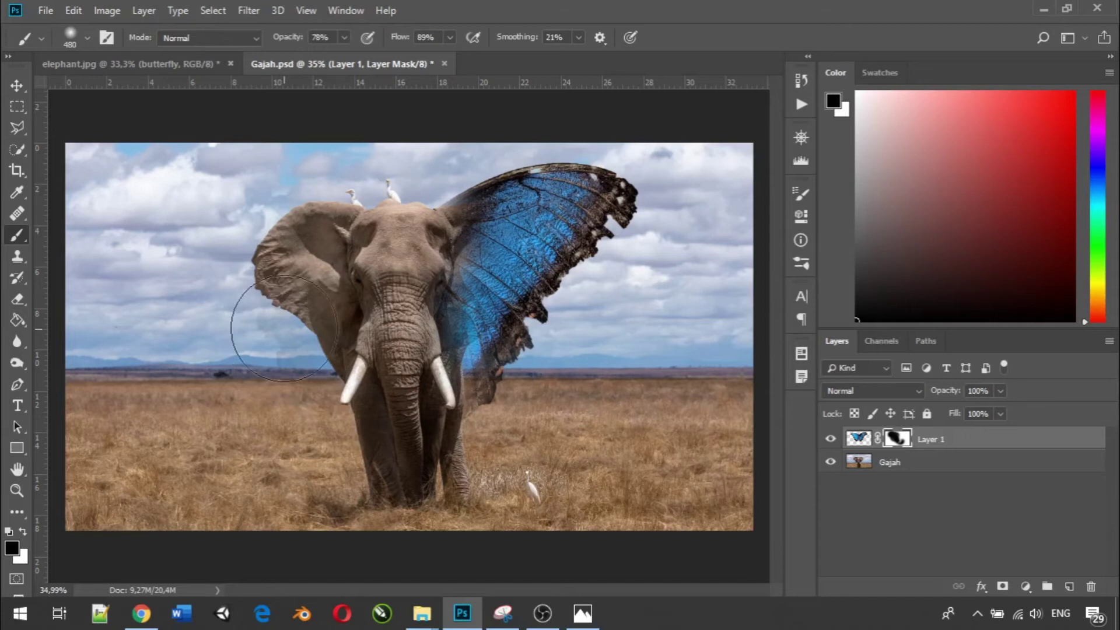
Reduce the brush to 81 px, swap to white and paint on the mask to restore the right wing's lower part and outer edge.
left_click(87, 38)
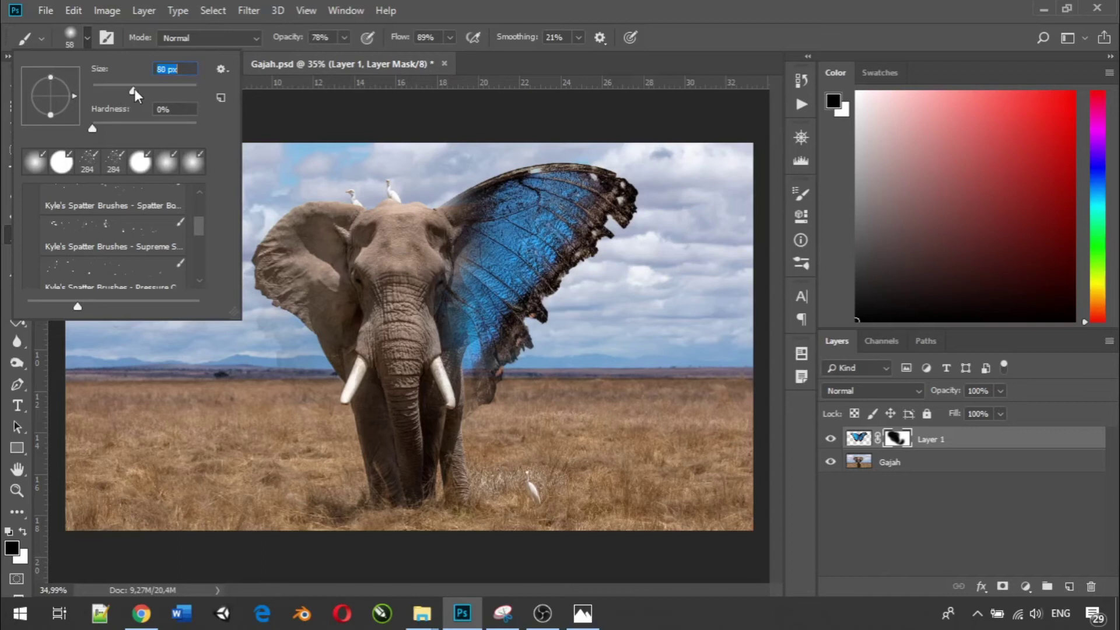
left_click_drag(134, 89, 135, 89)
left_click(25, 533)
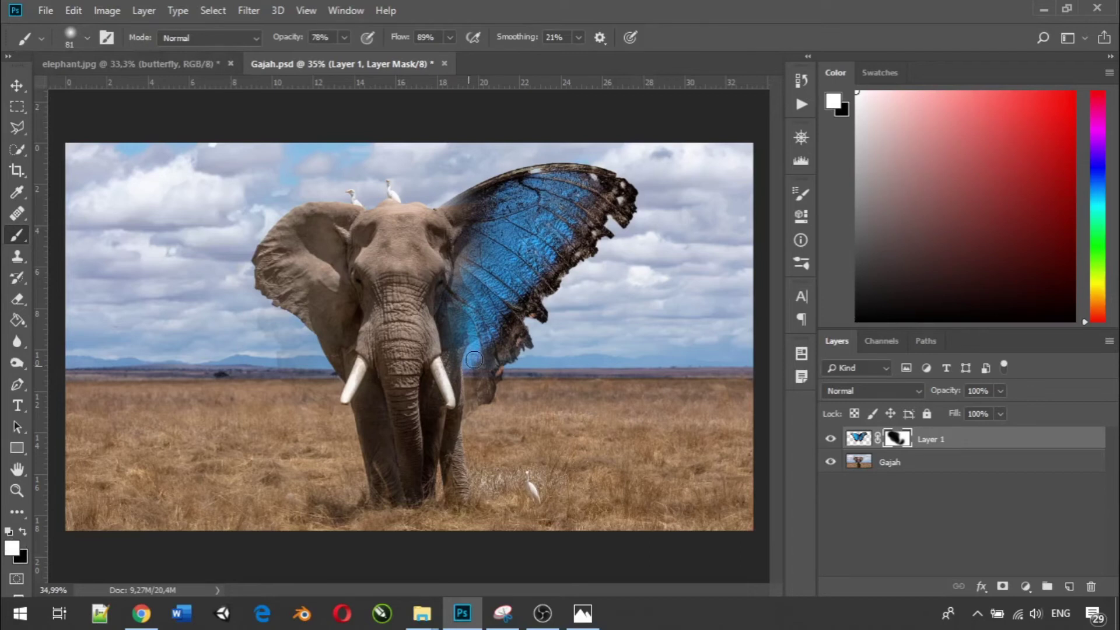
mouse_move(474, 360)
left_mouse_down()
mouse_move(450, 347)
mouse_move(467, 314)
mouse_move(502, 337)
left_mouse_up()
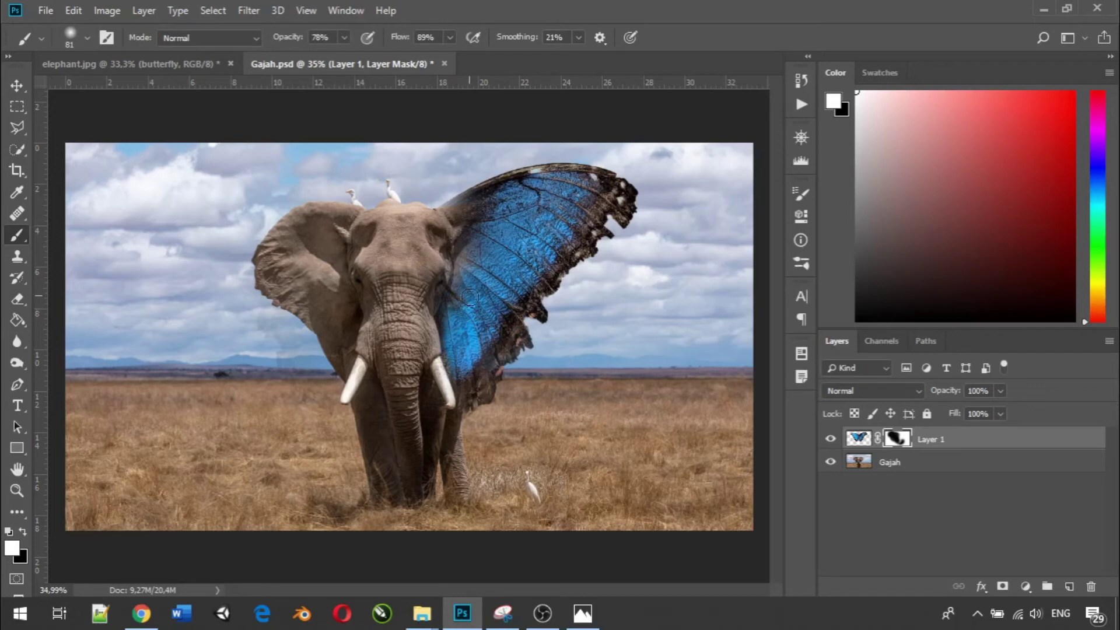
left_click_drag(538, 325, 481, 399)
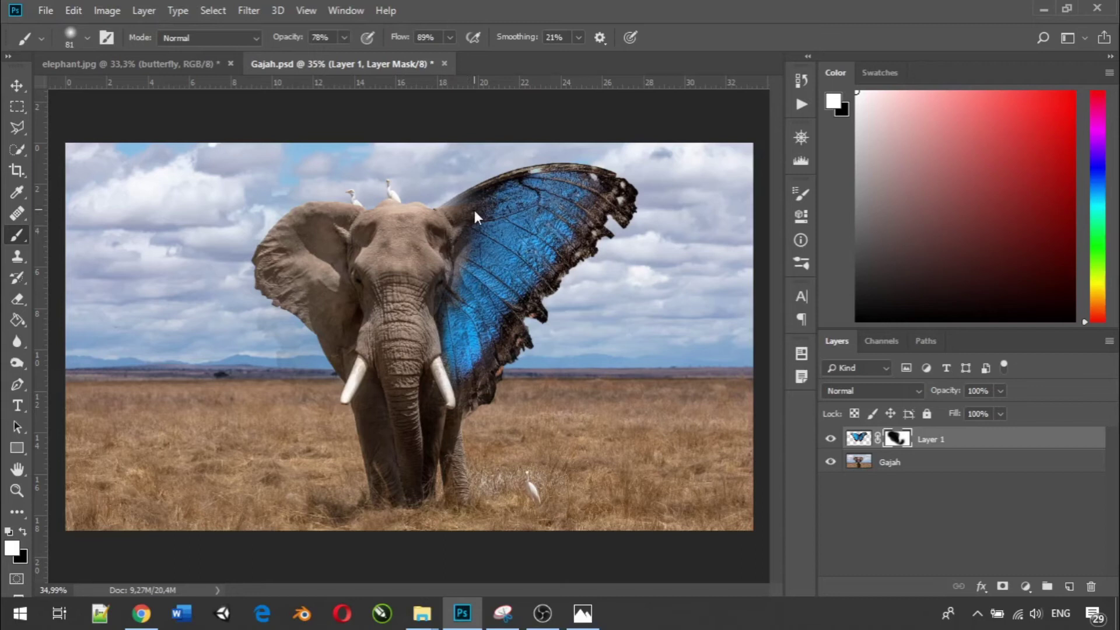
Set the brush size to 158 px and paint white on the mask beside the trunk, at the right wing's inner edge.
left_click(87, 38)
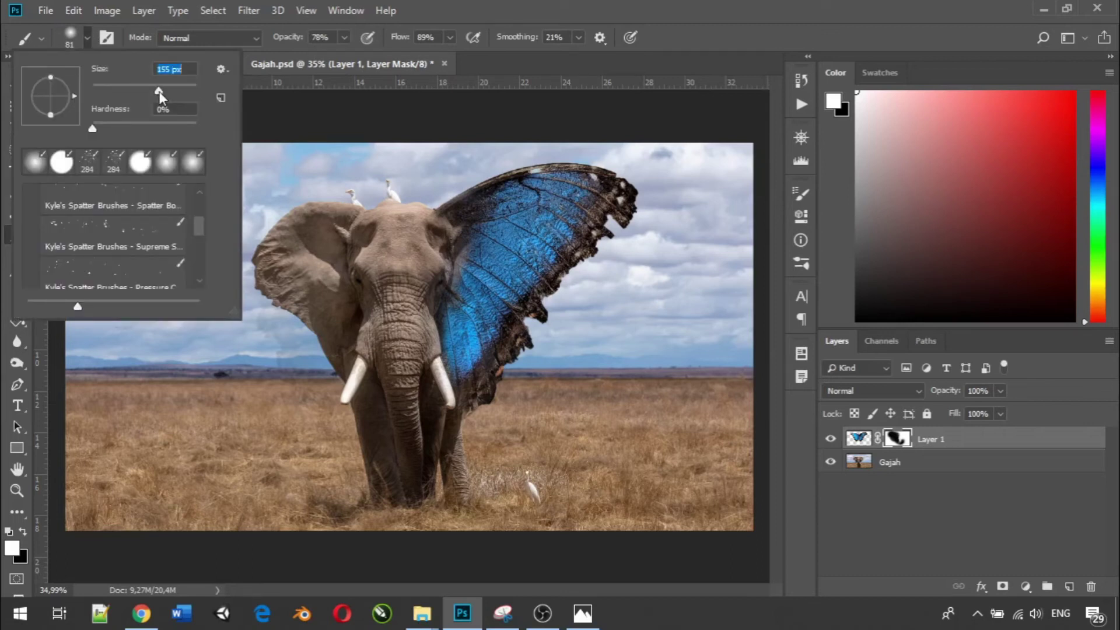
left_click_drag(159, 91, 169, 96)
left_click_drag(164, 91, 160, 91)
left_click(435, 319)
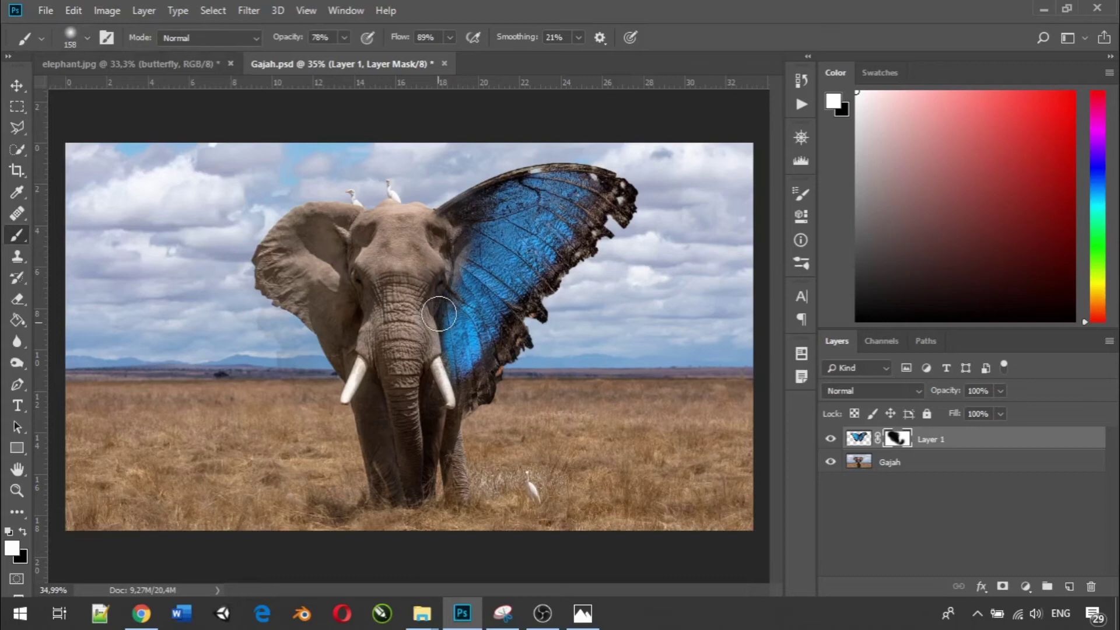
left_click(439, 313)
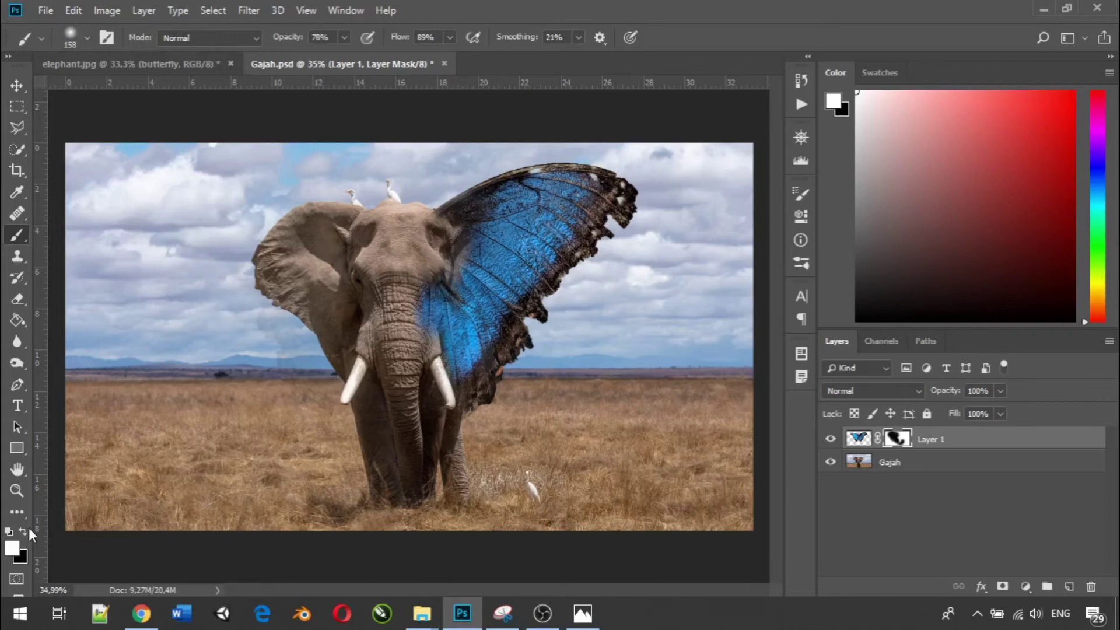
Swap to black and paint on the mask along the trunk and up the right wing's inner edge to uncover the elephant.
left_click(25, 532)
left_click_drag(429, 297, 434, 326)
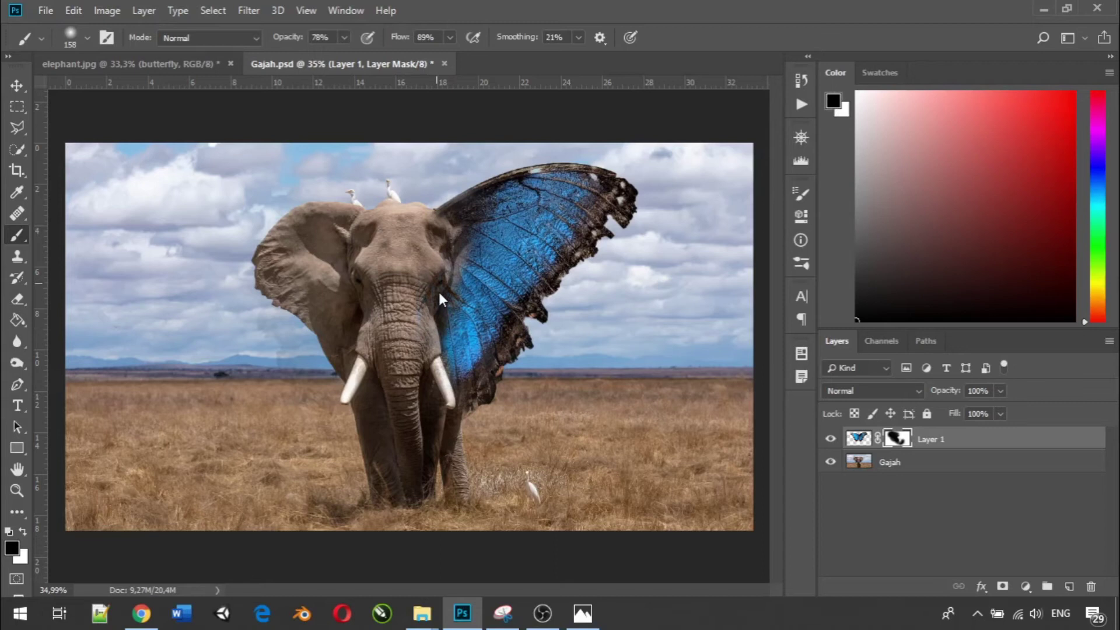
mouse_move(458, 343)
left_mouse_down()
mouse_move(473, 237)
mouse_move(454, 240)
left_mouse_up()
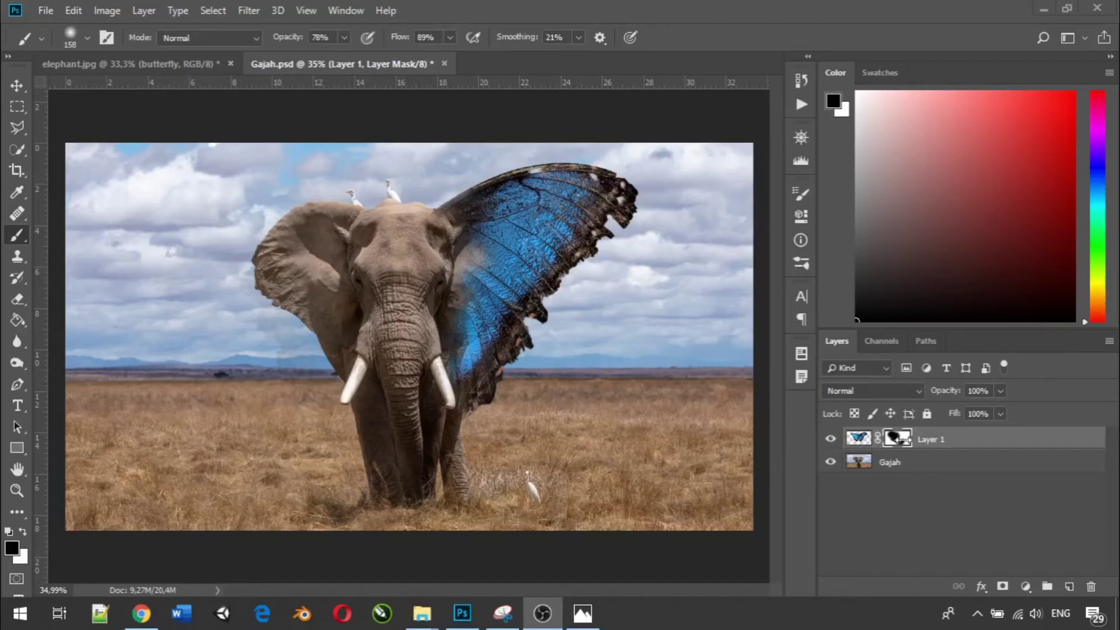
Target the butterfly layer's image instead of its mask, try painting red over the wing's inner part, and undo the strokes.
left_click(863, 444)
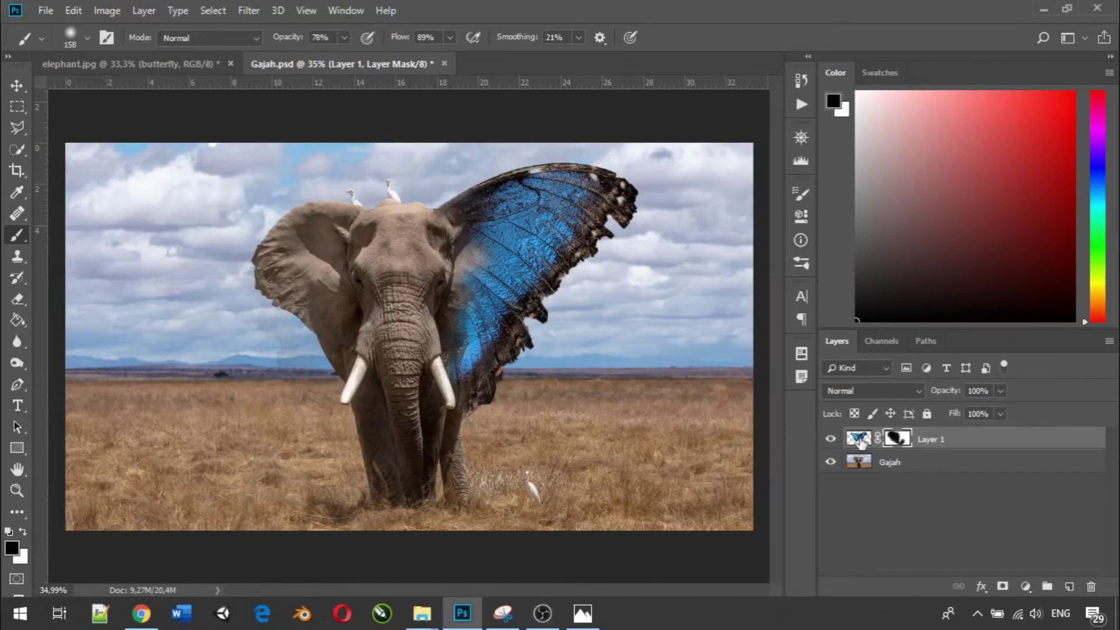
left_click(861, 445)
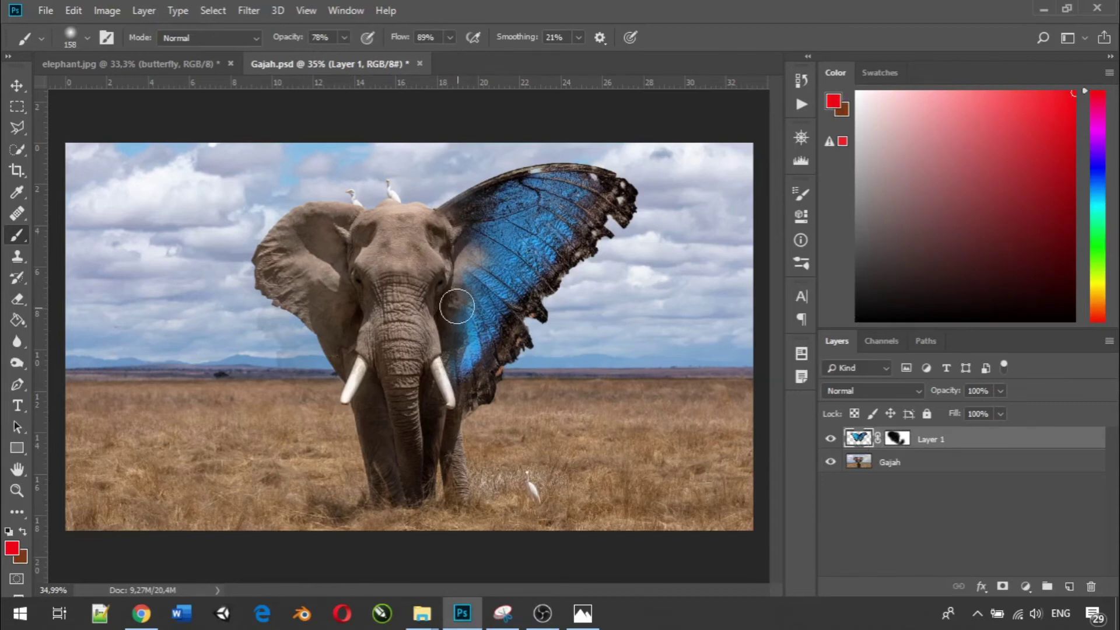
mouse_move(467, 324)
left_mouse_down()
mouse_move(457, 237)
mouse_move(488, 256)
mouse_move(482, 207)
mouse_move(469, 204)
mouse_move(475, 225)
mouse_move(434, 185)
left_mouse_up()
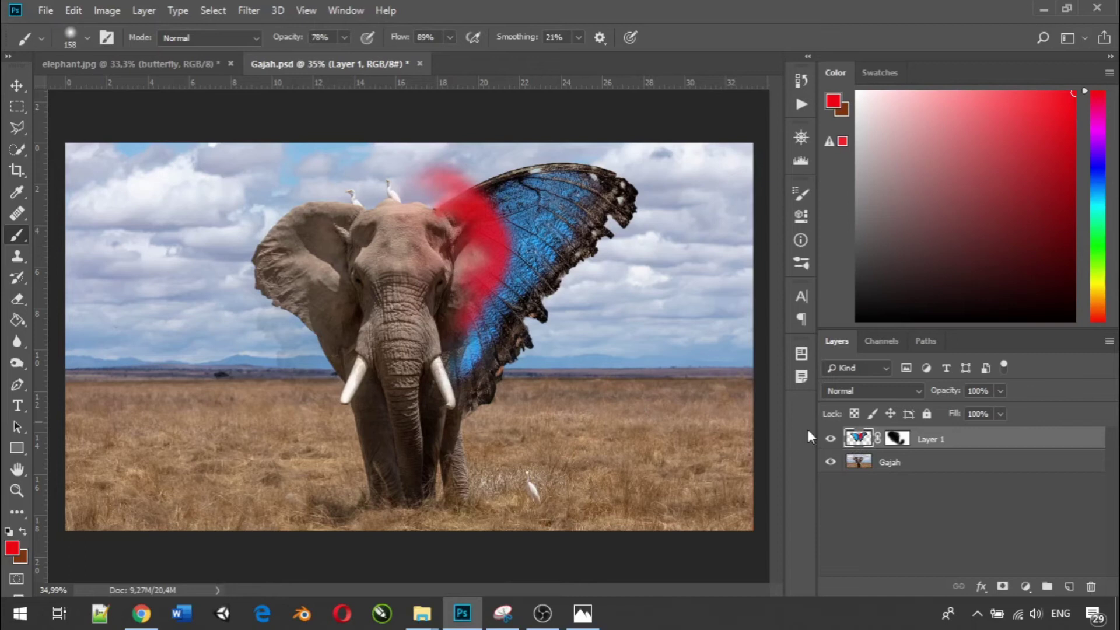
left_click(855, 441)
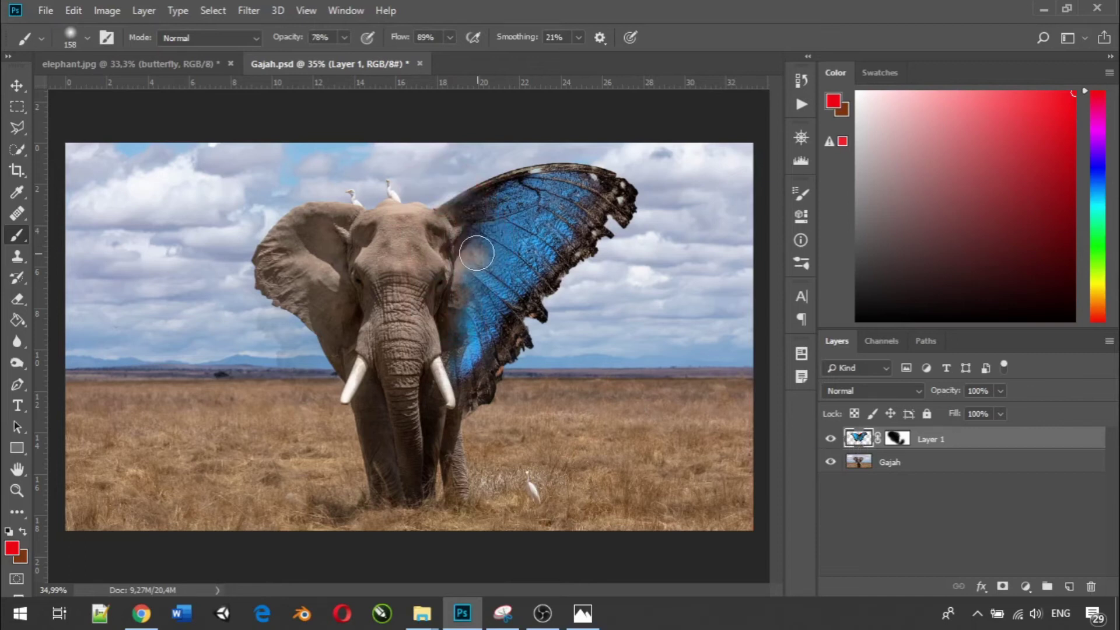
mouse_move(421, 263)
left_mouse_down()
mouse_move(450, 262)
mouse_move(454, 249)
mouse_move(446, 309)
mouse_move(436, 244)
mouse_move(440, 252)
mouse_move(477, 228)
mouse_move(462, 249)
mouse_move(470, 276)
mouse_move(452, 294)
mouse_move(479, 277)
mouse_move(472, 222)
mouse_move(444, 254)
mouse_move(437, 230)
mouse_move(452, 257)
left_mouse_up()
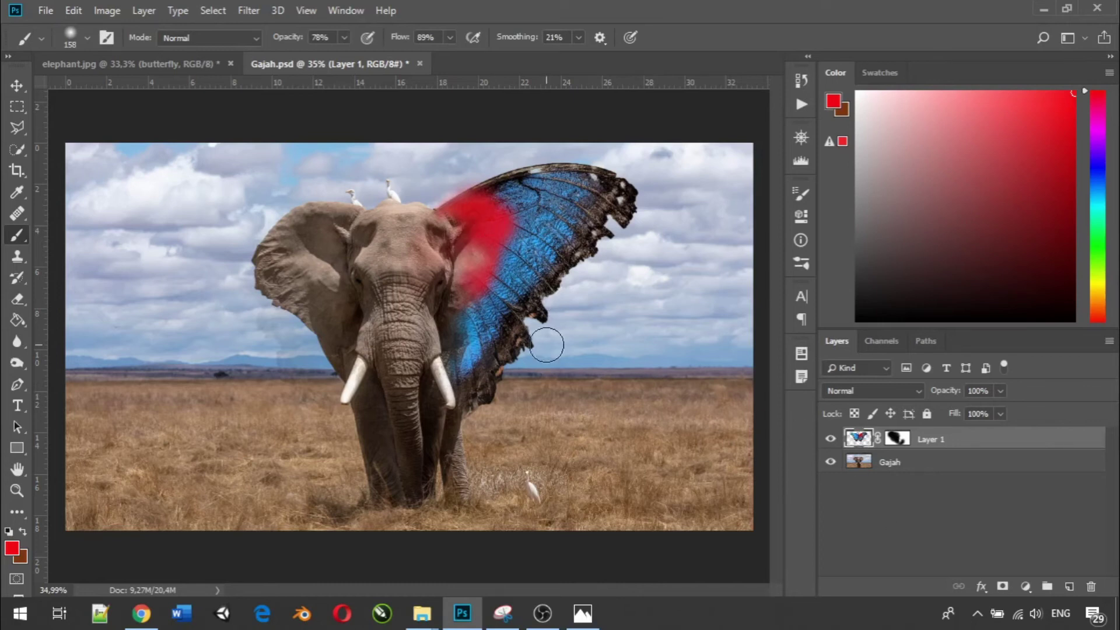
key("ctrl+z")
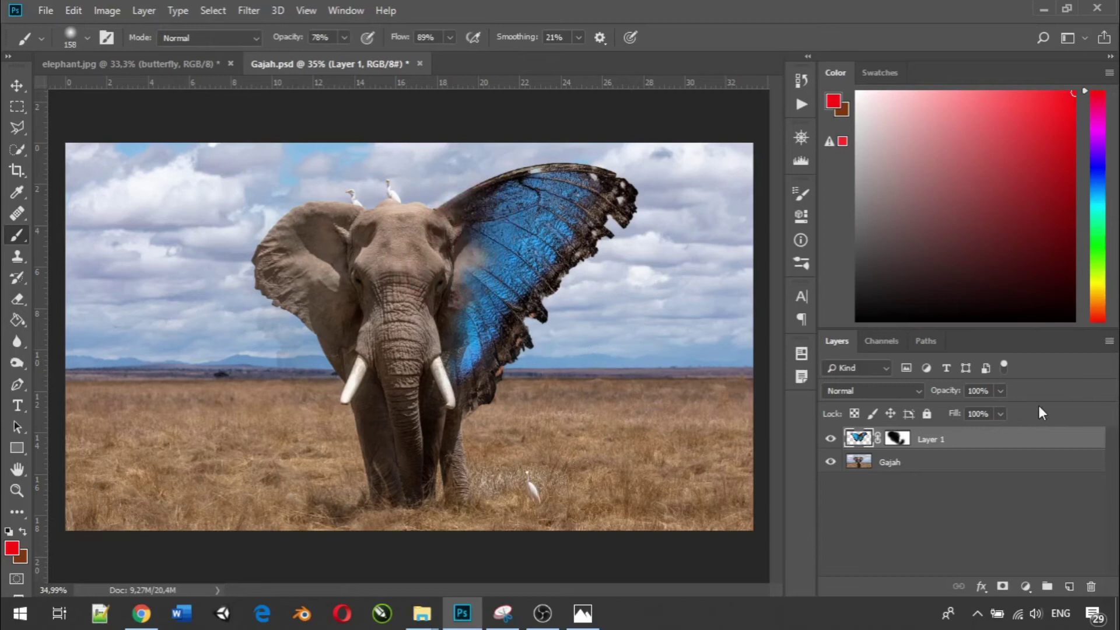
key("alt+Tab")
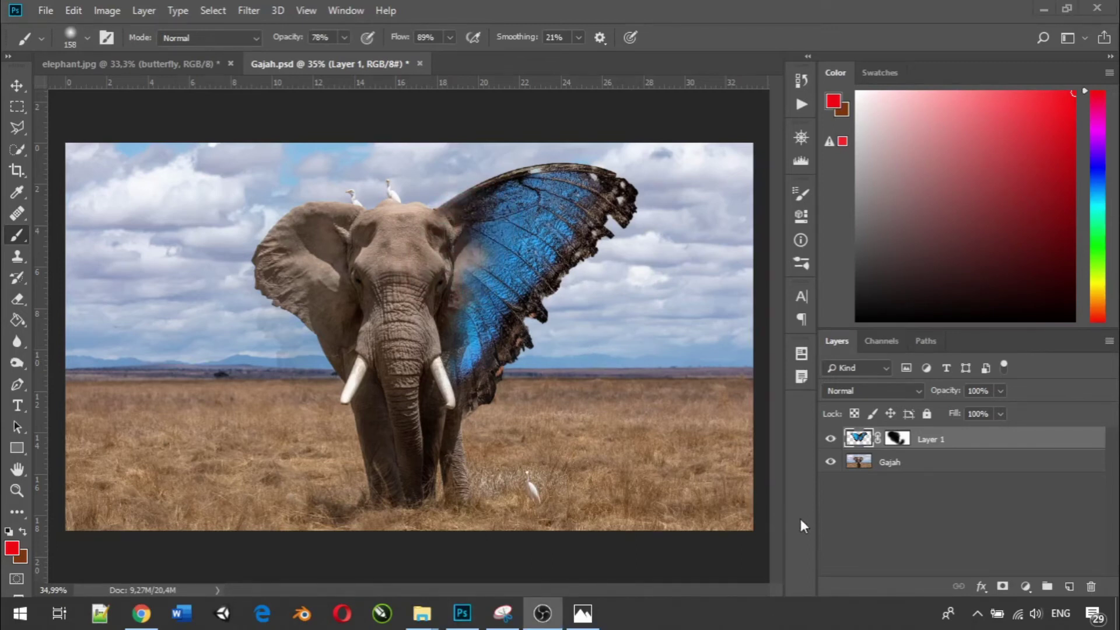
key("alt+Tab")
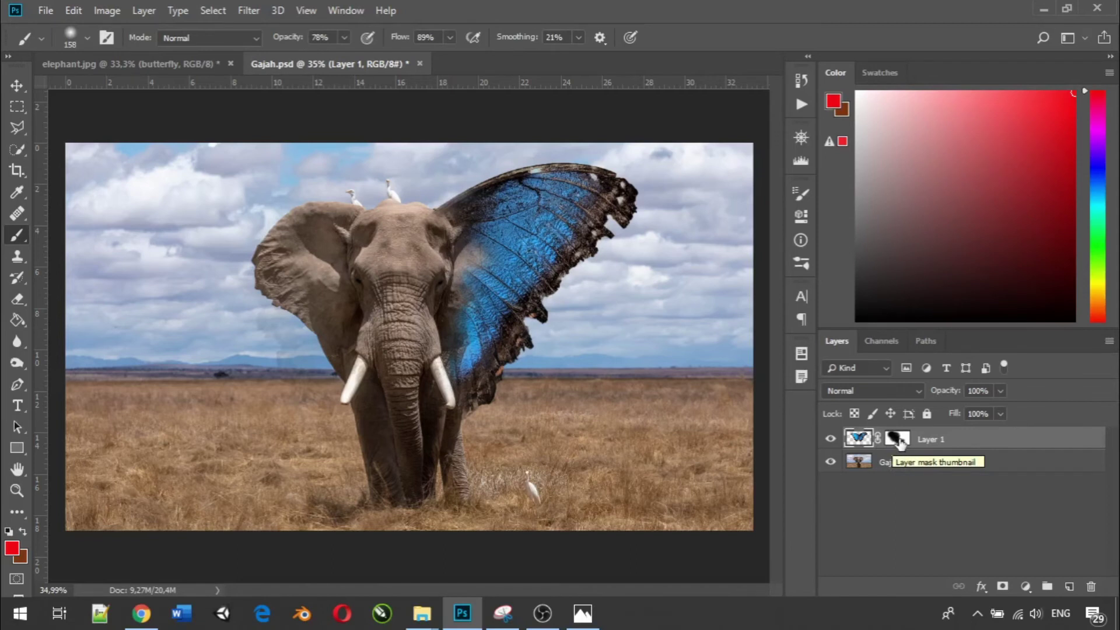
Target the butterfly layer's mask, try deleting the layer mask, and undo the deletion.
key("d")
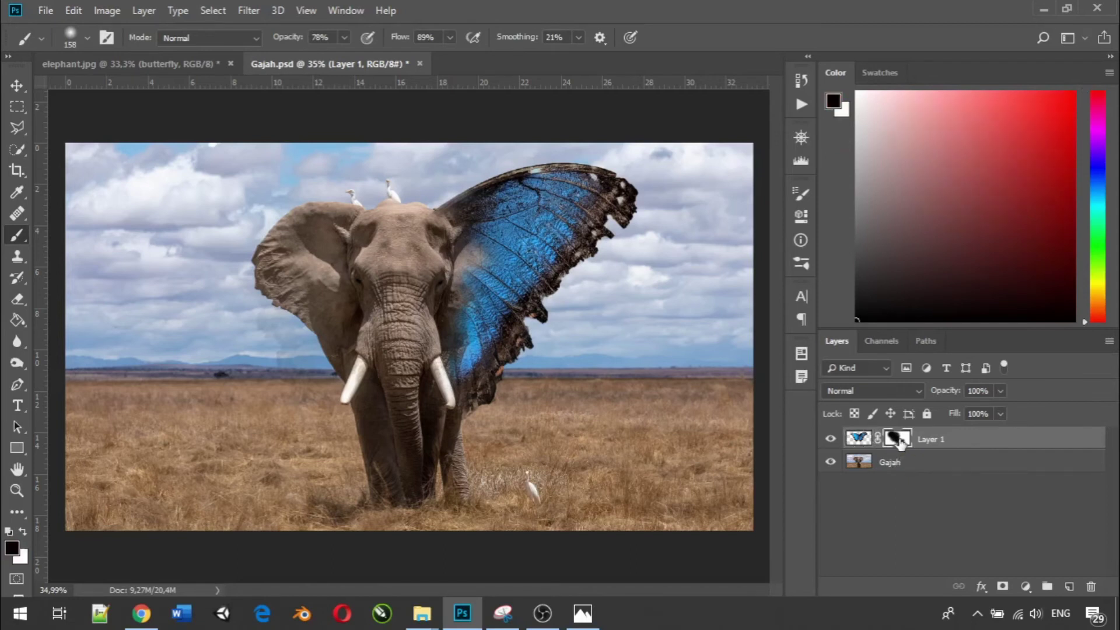
left_click(901, 441)
right_click(901, 443)
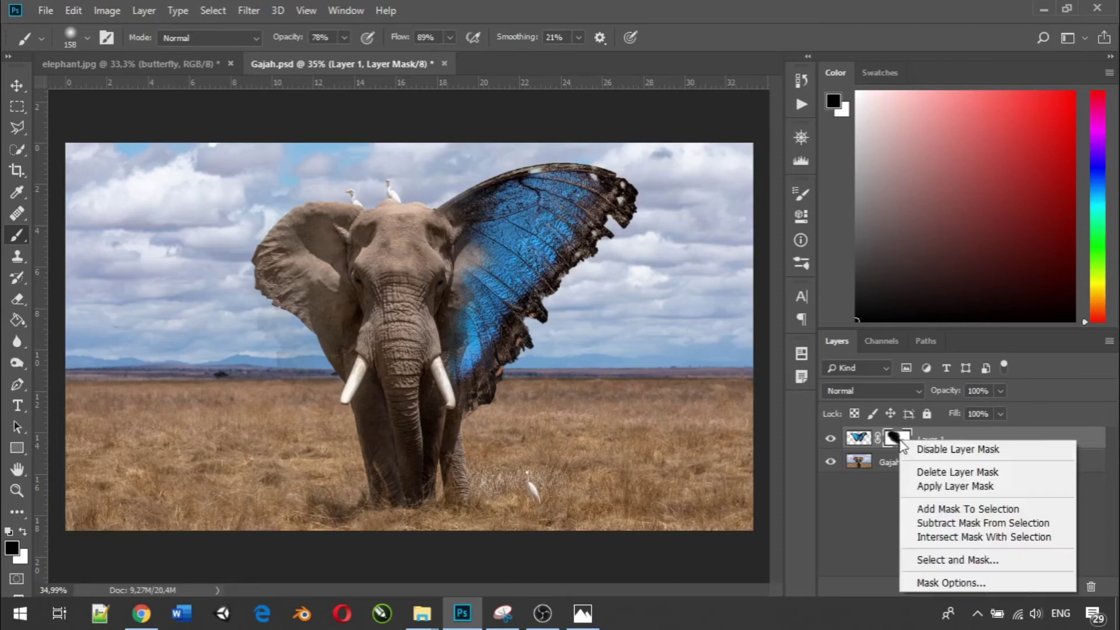
left_click(930, 471)
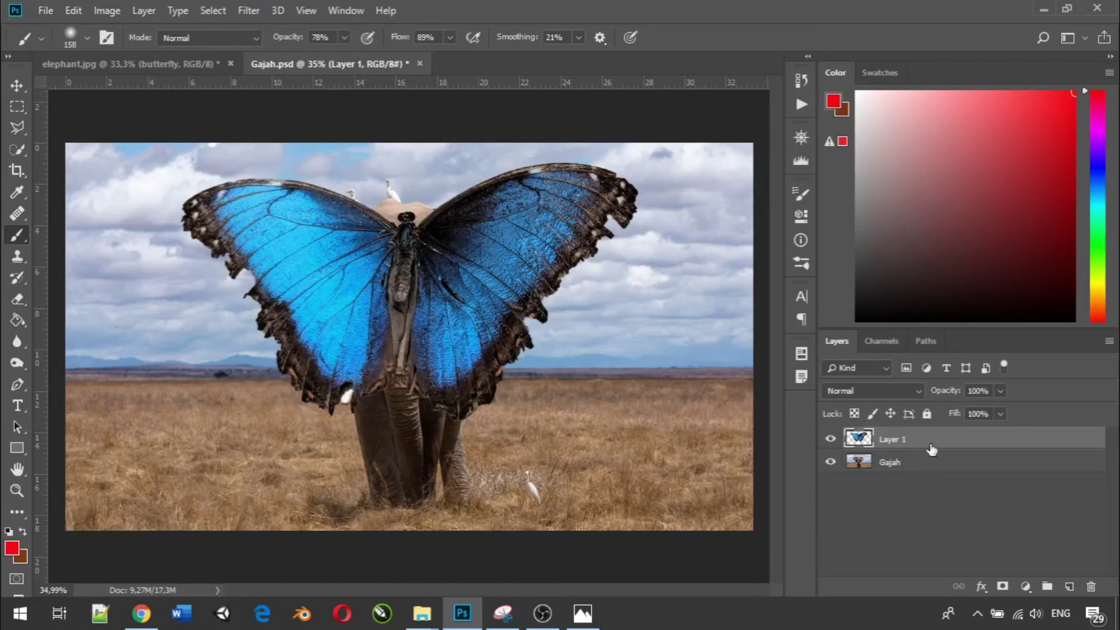
key("ctrl+z")
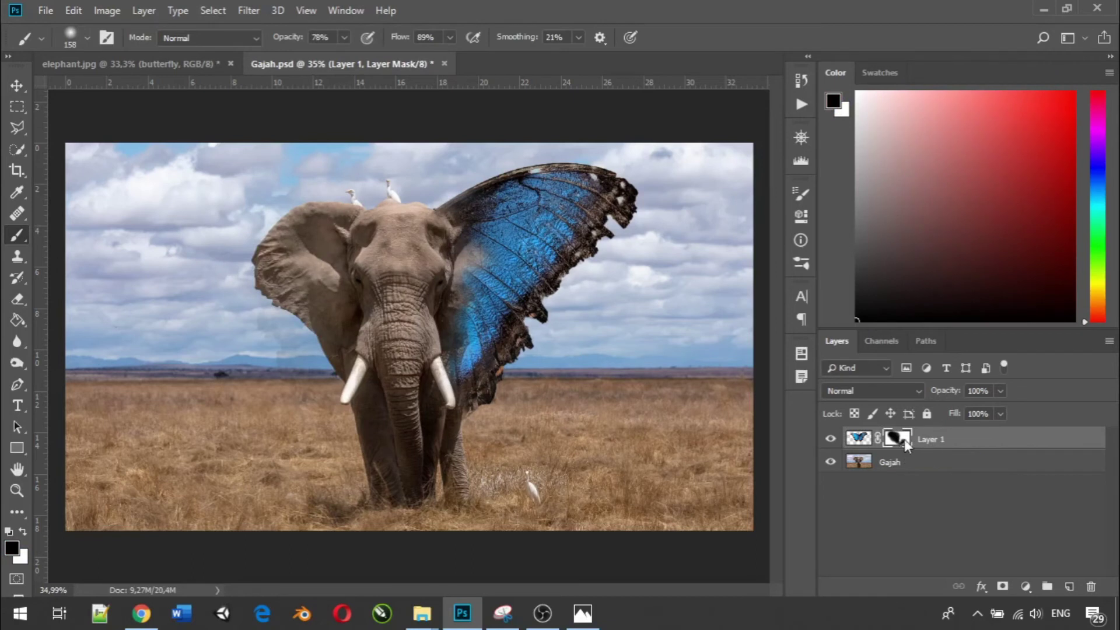
Disable the butterfly layer's mask to show both full wings and enable the mask again.
right_click(904, 440)
left_click(939, 449)
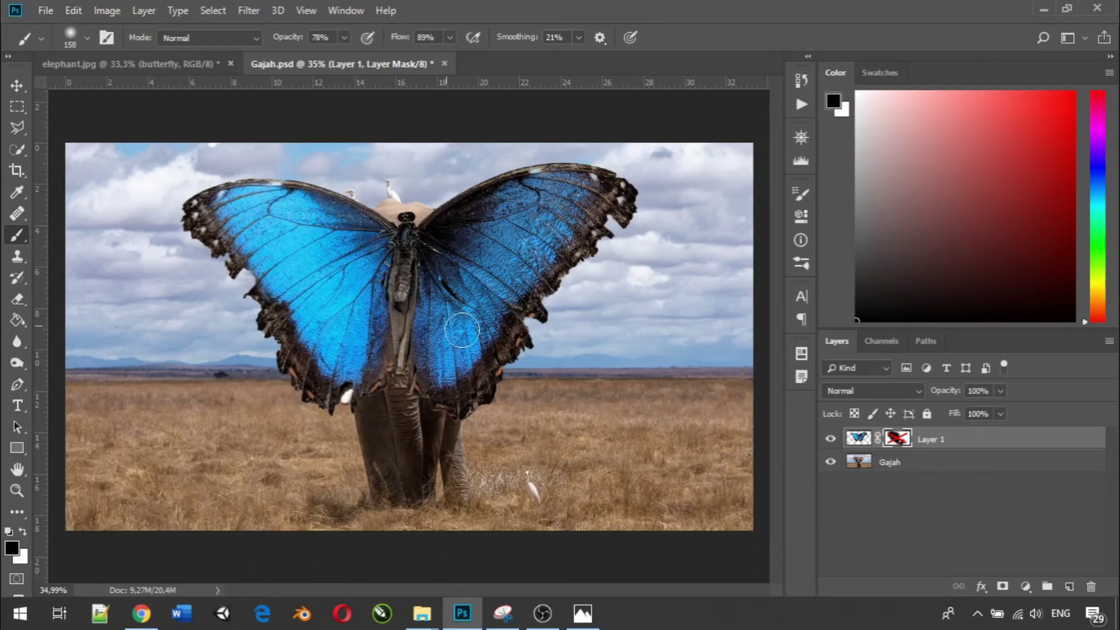
right_click(894, 441)
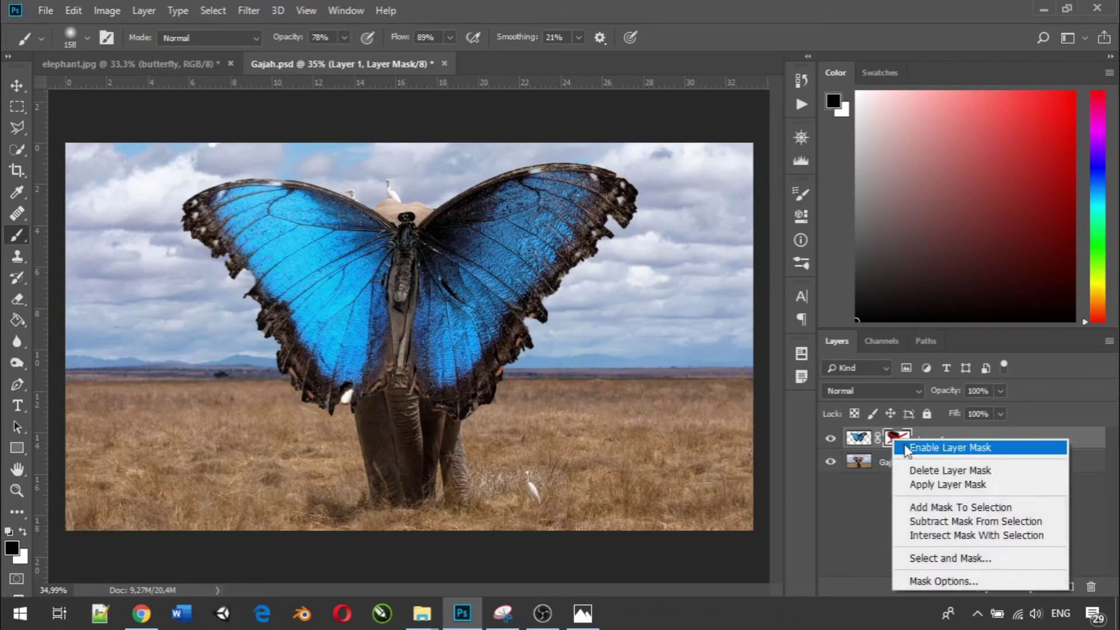
left_click(905, 447)
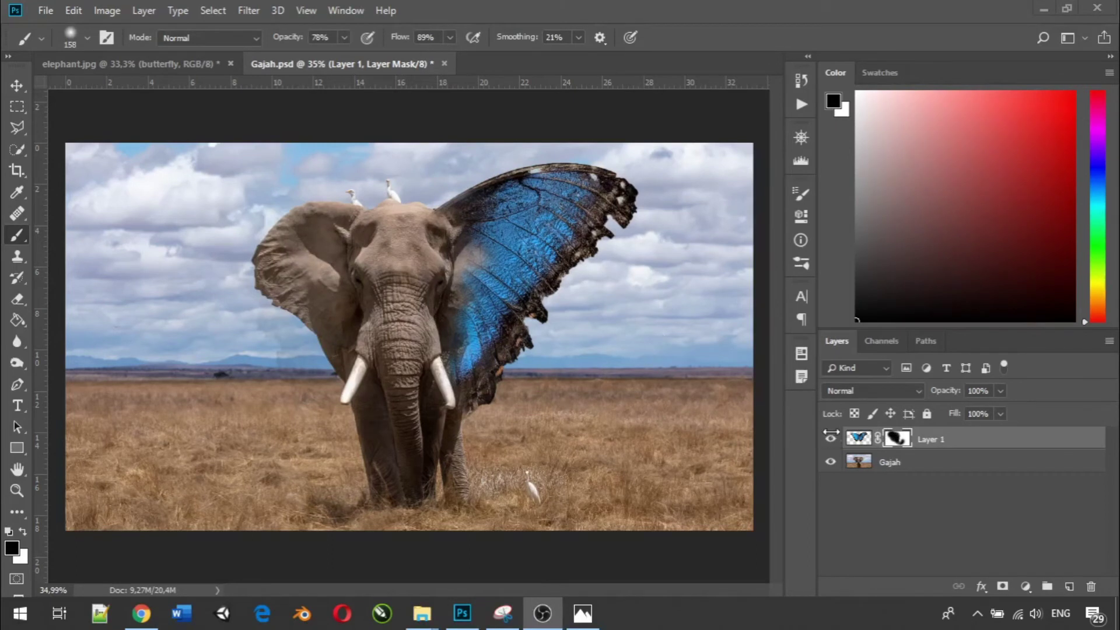
Target the butterfly layer's painted mask and invert its black and white areas.
left_click(905, 446)
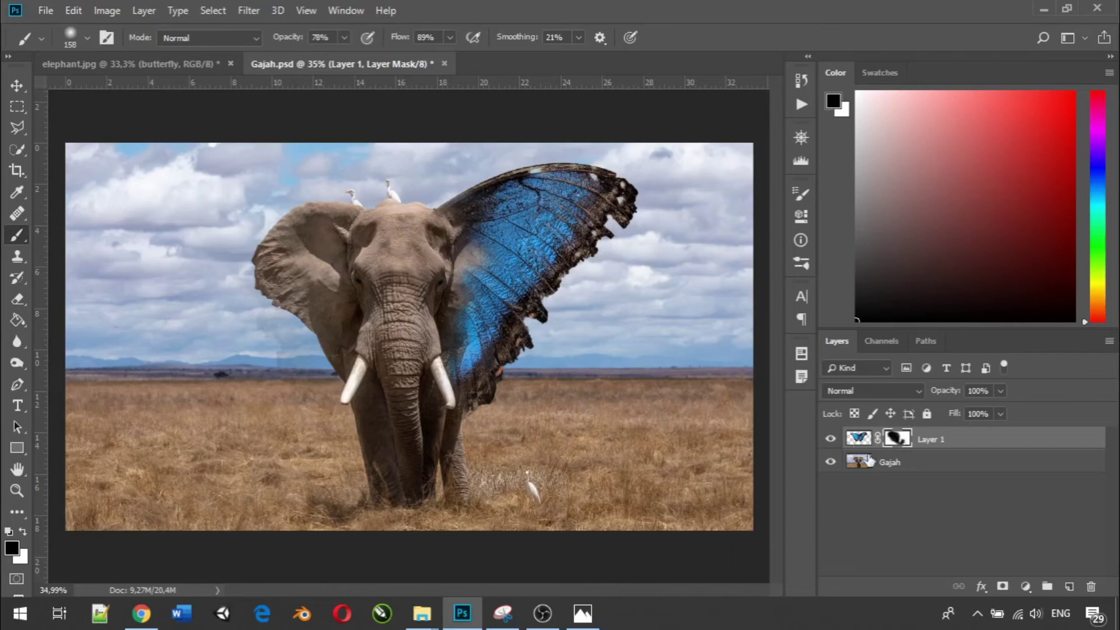
left_click_drag(898, 447, 900, 448)
key("ctrl+i")
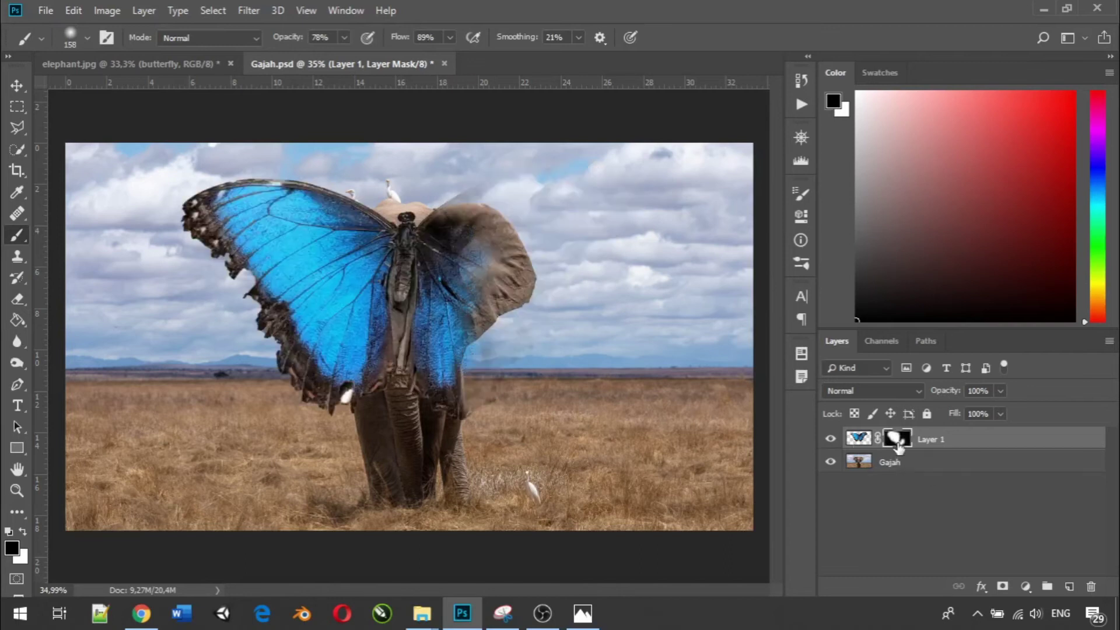
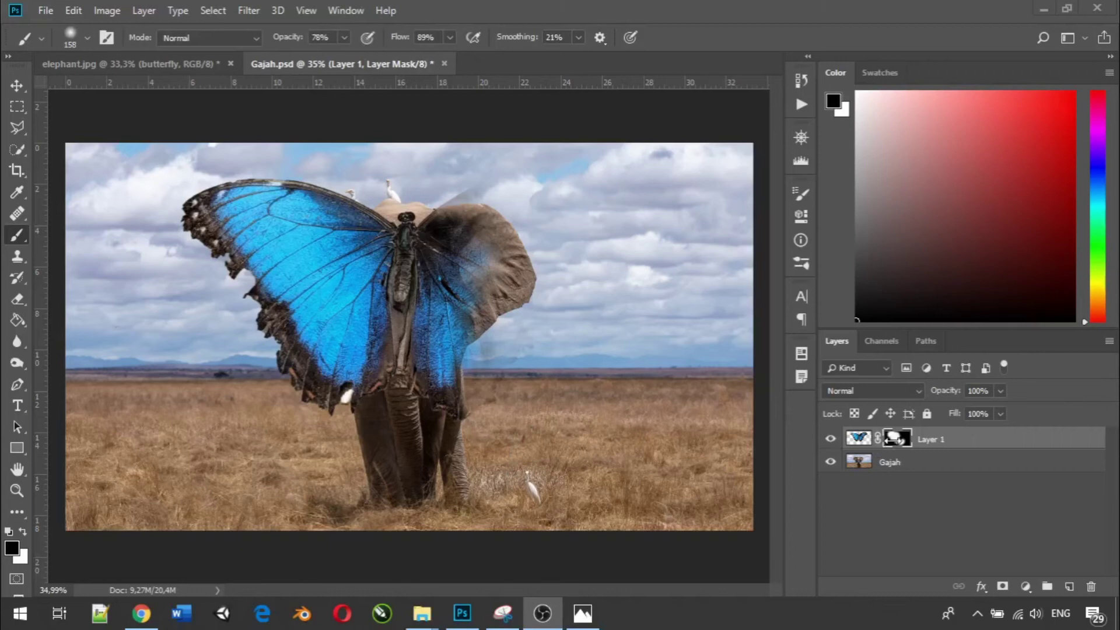
Delete the butterfly layer's existing mask and add a new white layer mask to the layer.
left_click(900, 441)
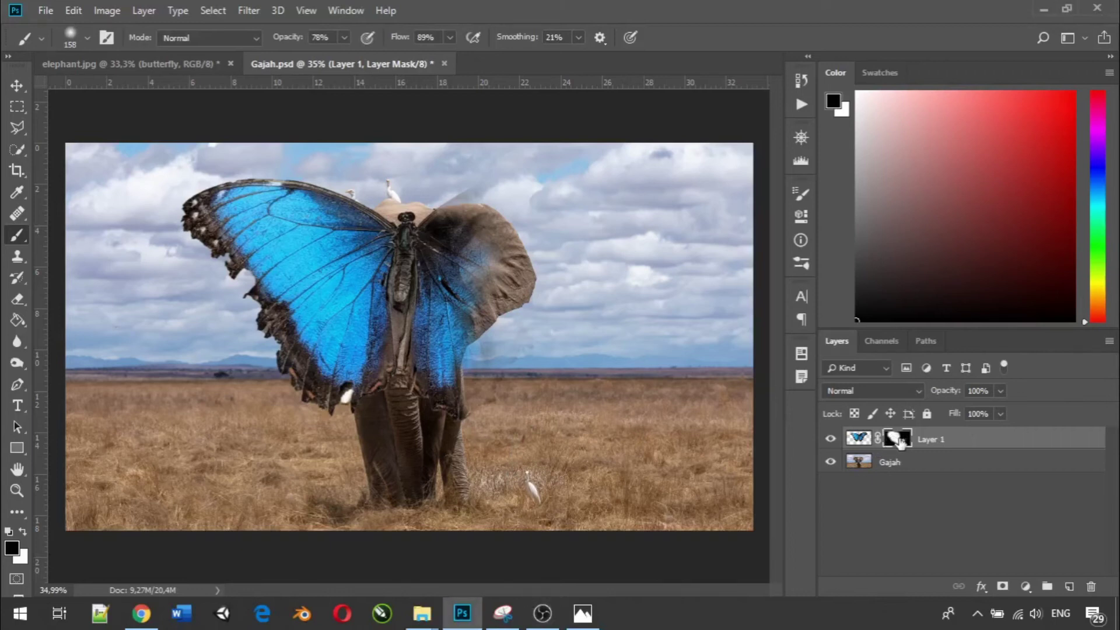
right_click(901, 441)
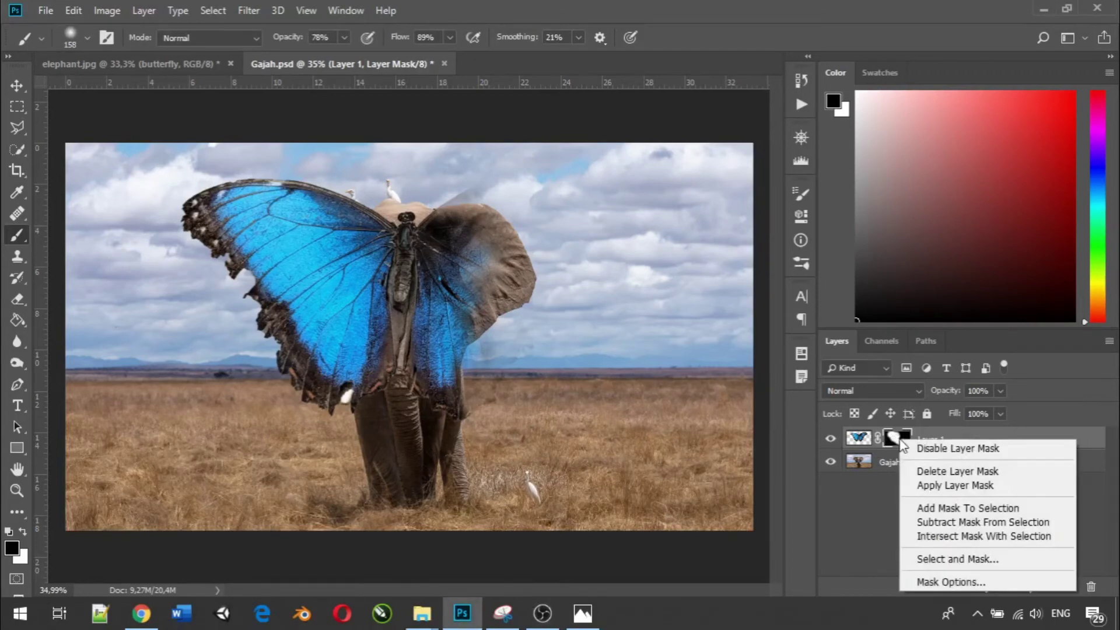
left_click(924, 471)
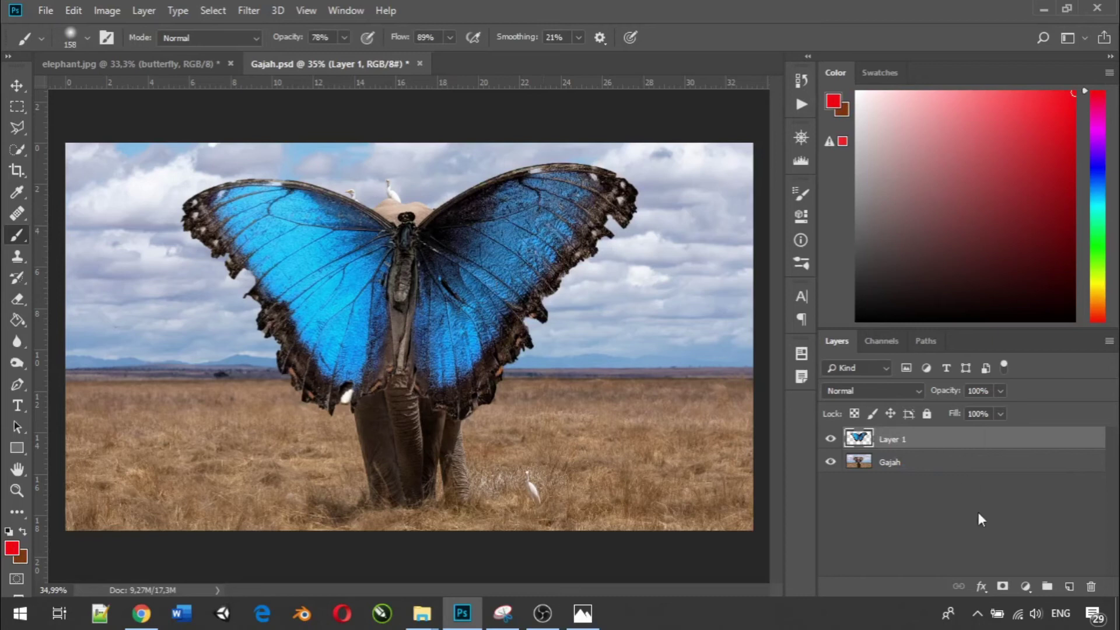
left_click(1004, 587)
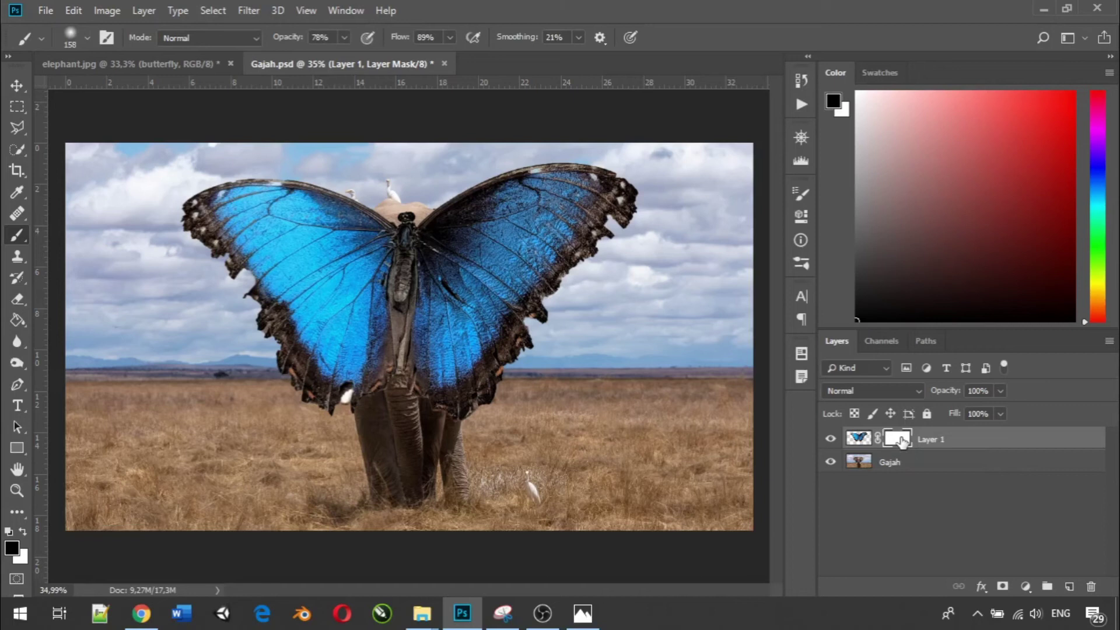
Invert the butterfly layer's new white mask to black so the whole butterfly is hidden.
left_click_drag(902, 442, 903, 444)
key("ctrl+i")
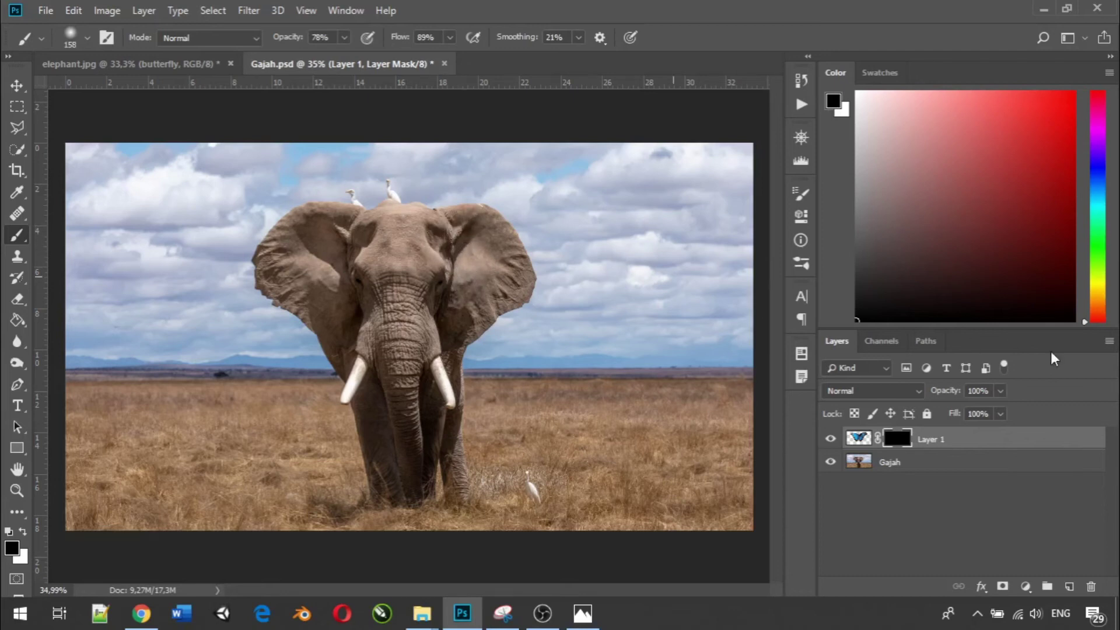
key("alt+Tab")
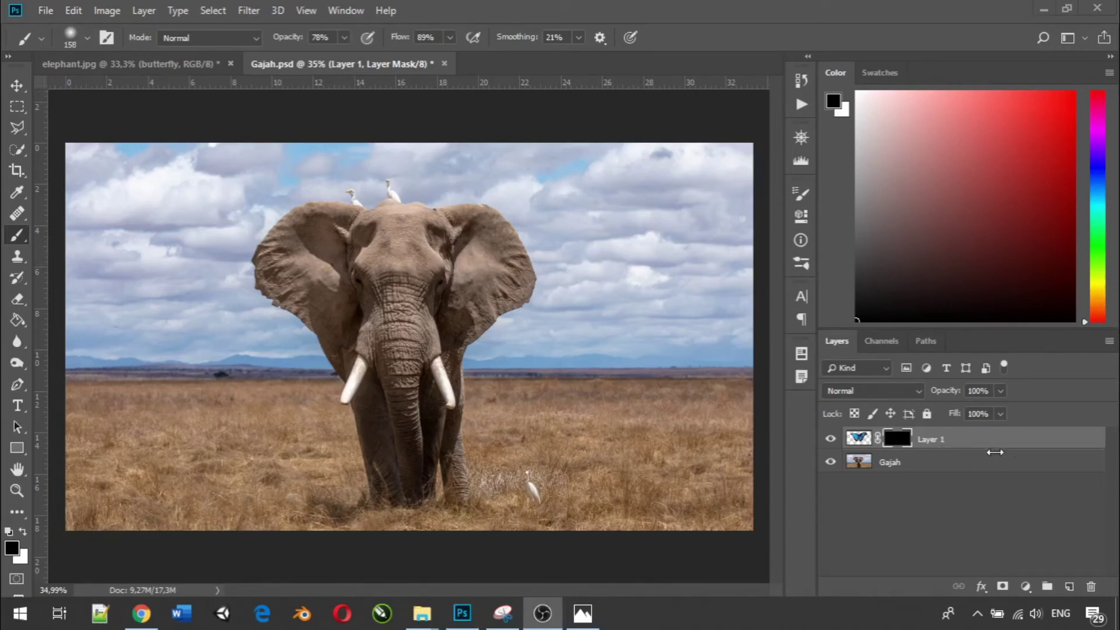
key("alt+Tab")
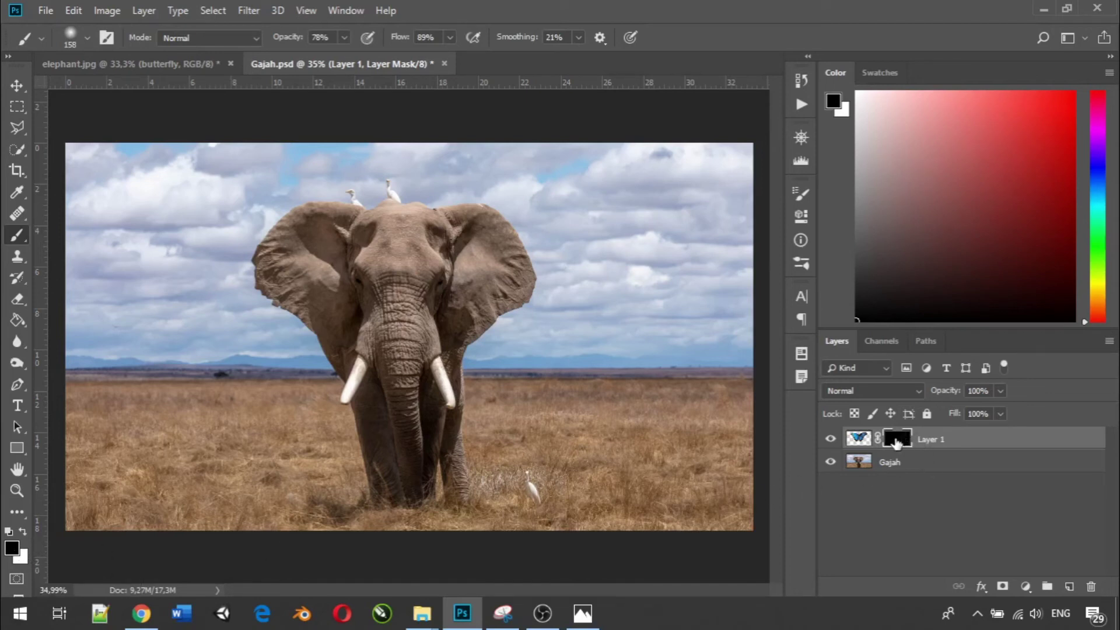
Swap to white and paint on the mask over the elephant's right-hand ear and outward to reveal the right butterfly wing.
left_click(23, 531)
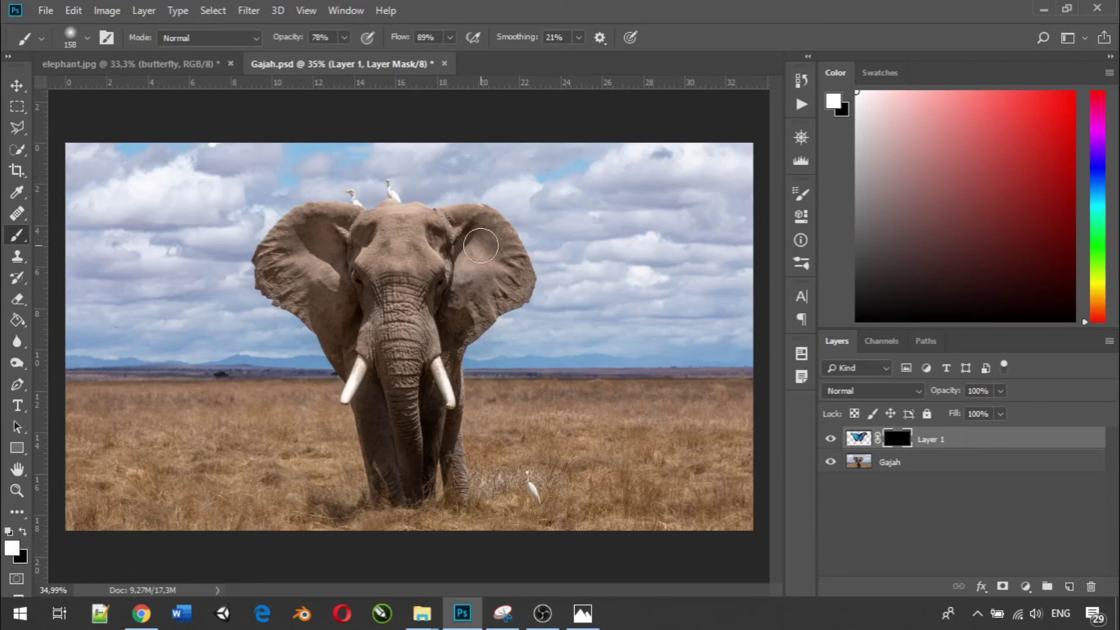
mouse_move(480, 245)
left_mouse_down()
mouse_move(505, 267)
mouse_move(488, 322)
mouse_move(471, 315)
mouse_move(455, 334)
mouse_move(466, 369)
mouse_move(481, 368)
mouse_move(478, 381)
mouse_move(468, 370)
mouse_move(481, 396)
mouse_move(478, 368)
mouse_move(477, 396)
mouse_move(481, 378)
mouse_move(480, 423)
mouse_move(467, 432)
mouse_move(483, 405)
left_mouse_up()
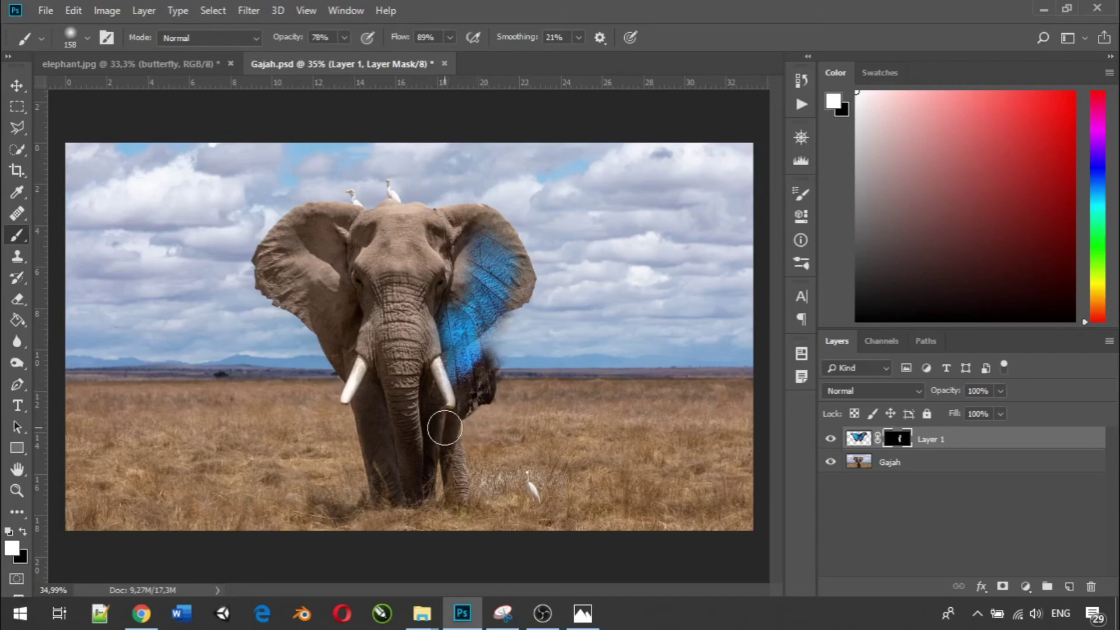
mouse_move(515, 307)
left_mouse_down()
mouse_move(506, 357)
mouse_move(559, 251)
mouse_move(538, 267)
mouse_move(538, 248)
mouse_move(489, 238)
mouse_move(477, 222)
mouse_move(501, 213)
mouse_move(514, 223)
mouse_move(479, 210)
mouse_move(518, 192)
mouse_move(460, 216)
mouse_move(447, 238)
mouse_move(431, 225)
mouse_move(459, 231)
mouse_move(515, 198)
mouse_move(567, 195)
mouse_move(543, 188)
mouse_move(570, 185)
mouse_move(552, 180)
mouse_move(622, 168)
mouse_move(519, 184)
mouse_move(508, 190)
mouse_move(544, 180)
mouse_move(475, 205)
mouse_move(616, 194)
mouse_move(537, 261)
mouse_move(610, 201)
mouse_move(621, 213)
mouse_move(627, 201)
mouse_move(568, 260)
mouse_move(518, 254)
mouse_move(527, 237)
mouse_move(596, 198)
mouse_move(578, 181)
mouse_move(542, 182)
mouse_move(408, 229)
mouse_move(392, 246)
mouse_move(446, 242)
mouse_move(464, 303)
mouse_move(620, 196)
left_mouse_up()
mouse_move(412, 251)
left_mouse_down()
mouse_move(412, 233)
mouse_move(423, 237)
left_mouse_up()
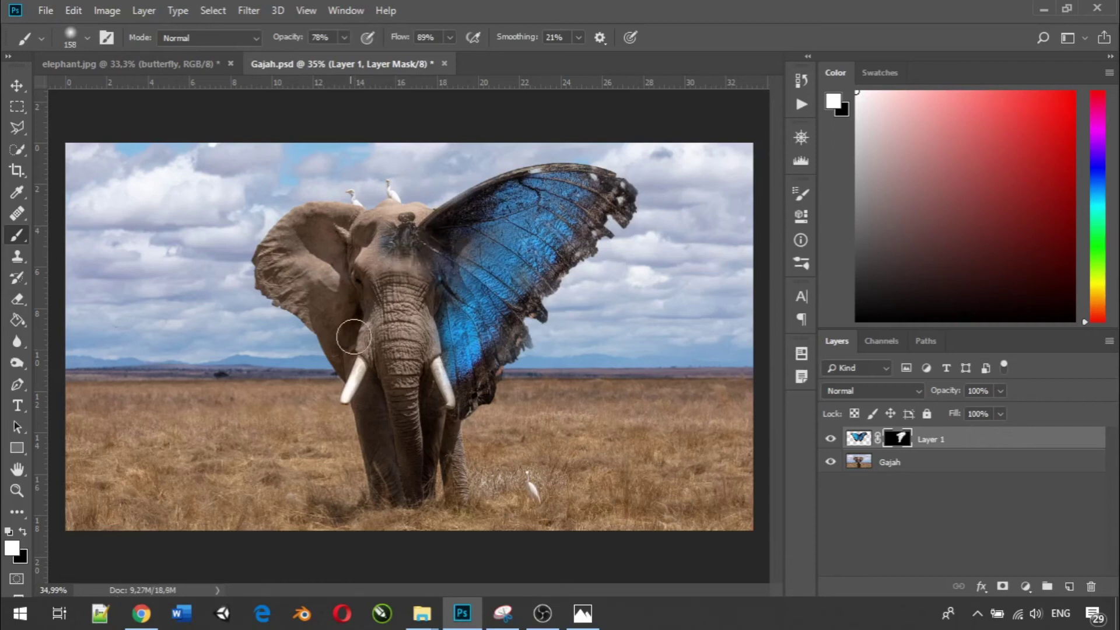
Swap to black and paint on the mask over the butterfly's body on the elephant's forehead to hide it.
left_click(25, 532)
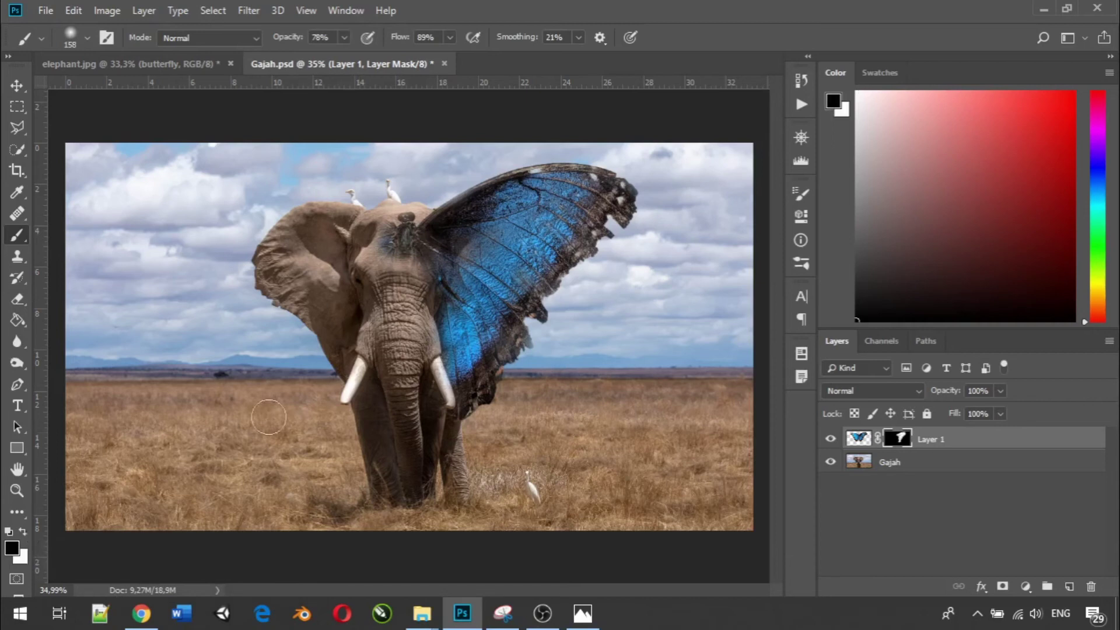
left_click_drag(396, 240, 408, 225)
left_click(407, 225)
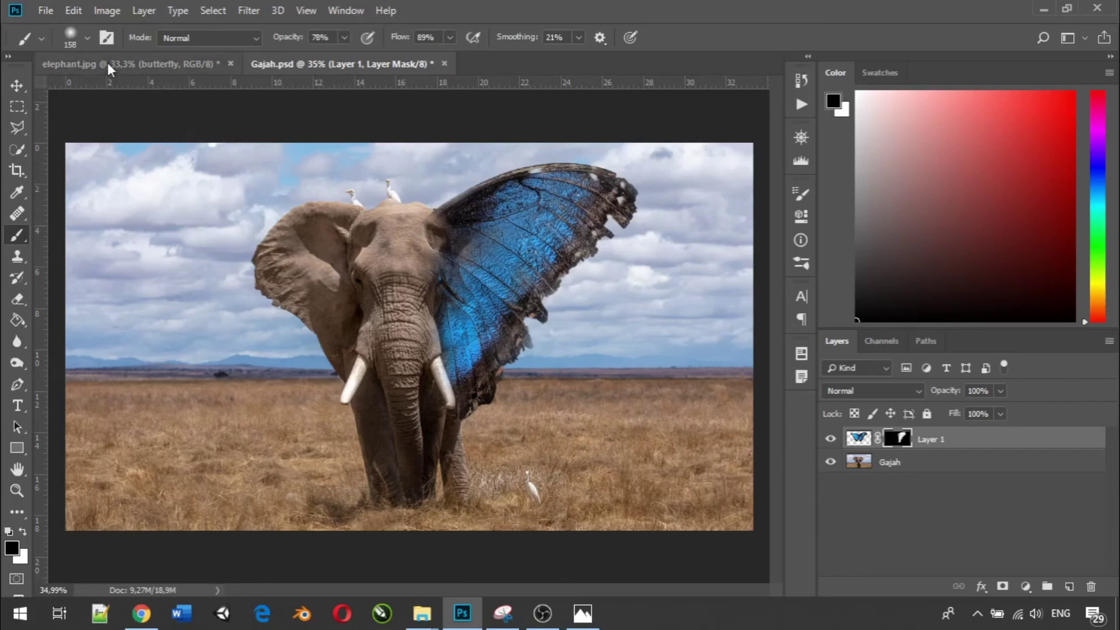
Set the brush size to 190 px and paint black on the mask along the right wing's inner edge beside the head.
left_click(86, 37)
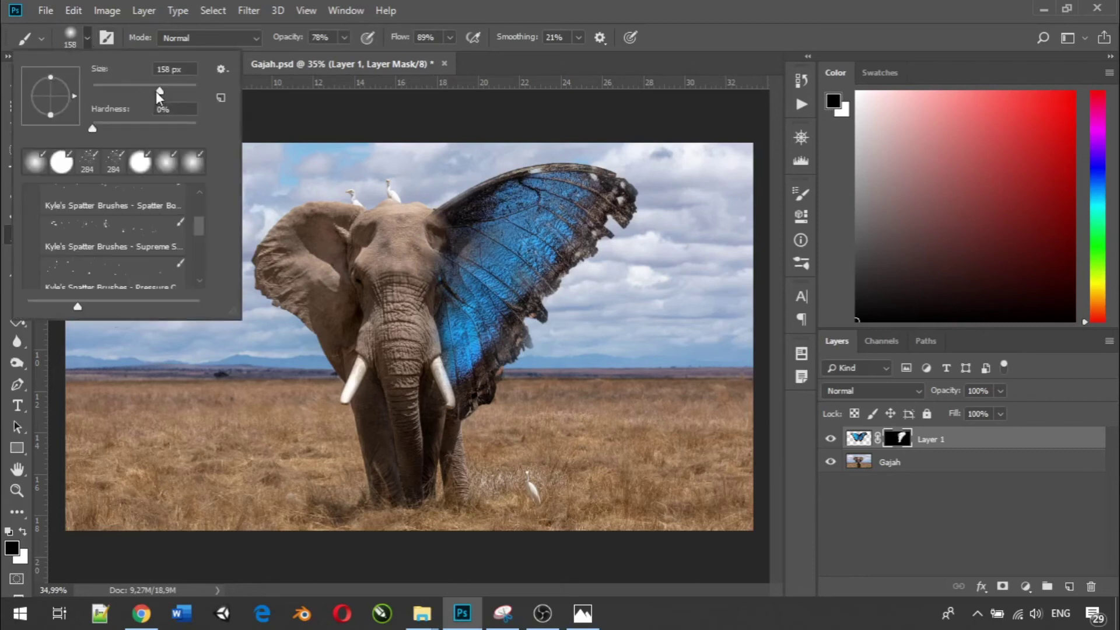
left_click_drag(168, 90, 168, 89)
left_click(442, 232)
mouse_move(426, 230)
left_mouse_down()
mouse_move(461, 301)
mouse_move(475, 269)
mouse_move(458, 265)
mouse_move(472, 269)
mouse_move(451, 279)
mouse_move(436, 310)
mouse_move(460, 273)
left_mouse_up()
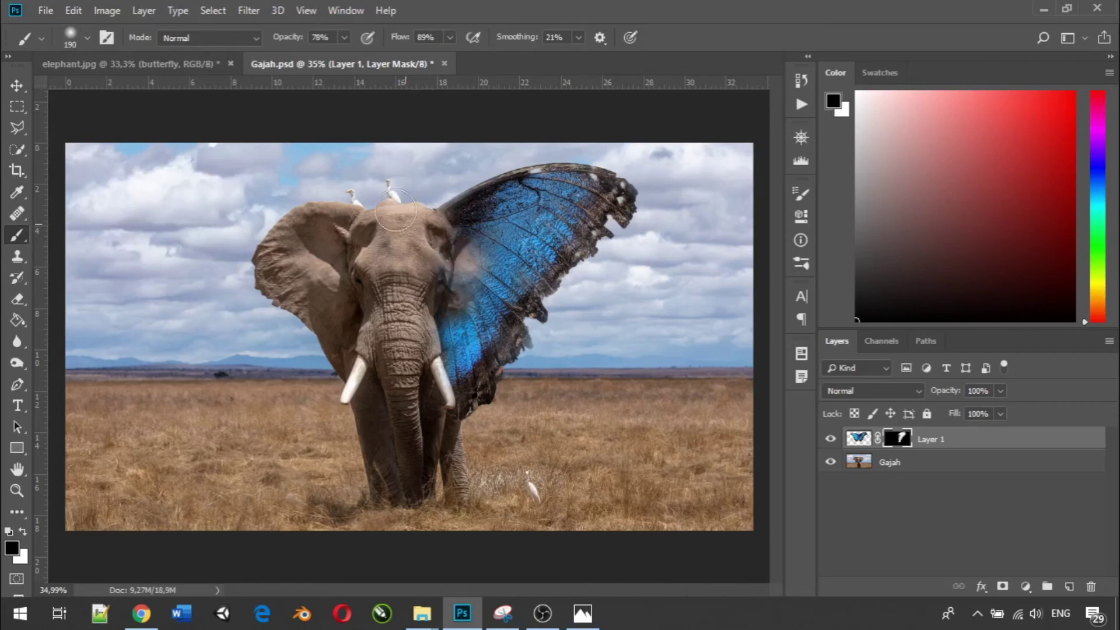
Set the brush opacity to 70% and paint black on the mask beside the eye and up the right wing's inner part.
left_click(346, 38)
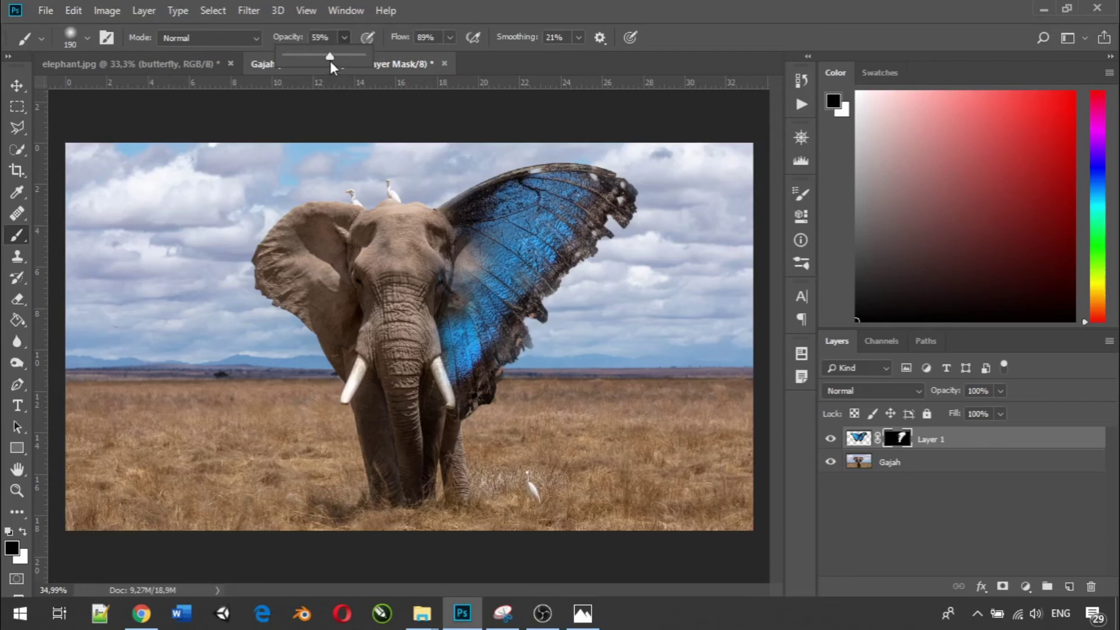
left_click(88, 39)
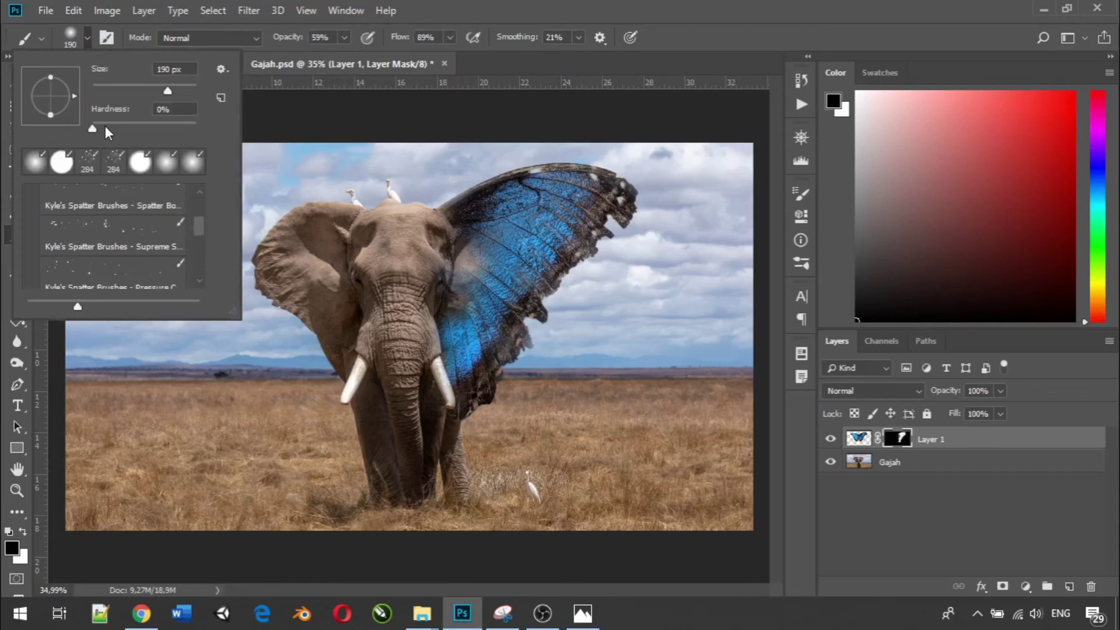
left_click(88, 40)
left_click(344, 38)
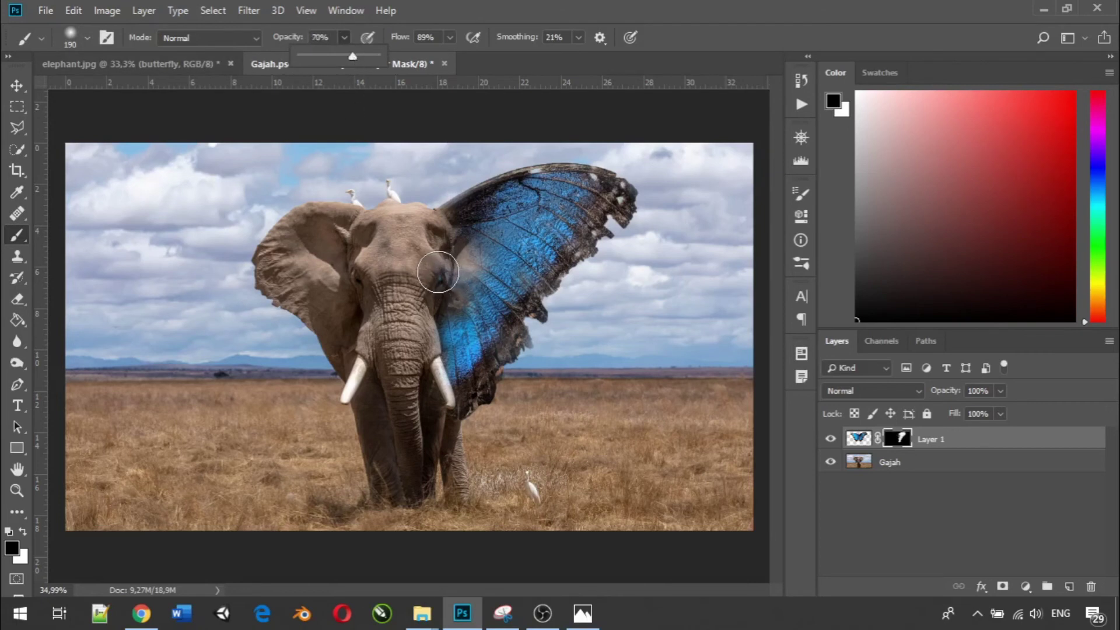
left_click(439, 272)
mouse_move(450, 290)
left_mouse_down()
mouse_move(478, 230)
mouse_move(460, 219)
mouse_move(514, 259)
mouse_move(467, 292)
mouse_move(482, 242)
left_mouse_up()
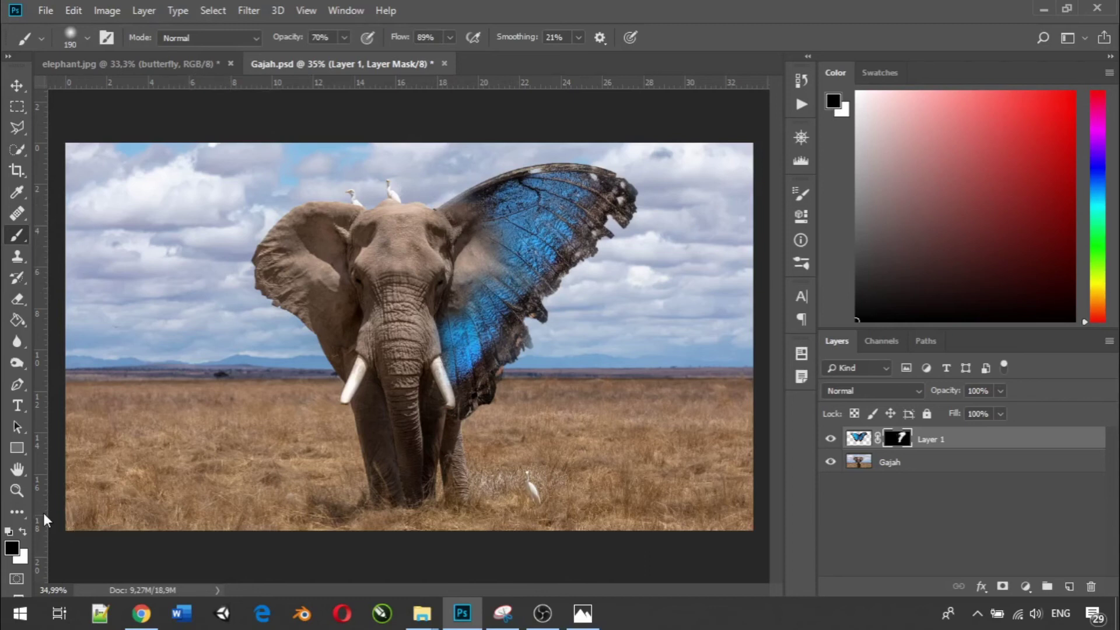
Swap to white and paint on the mask to restore the right wing's inner and lower parts.
left_click(23, 531)
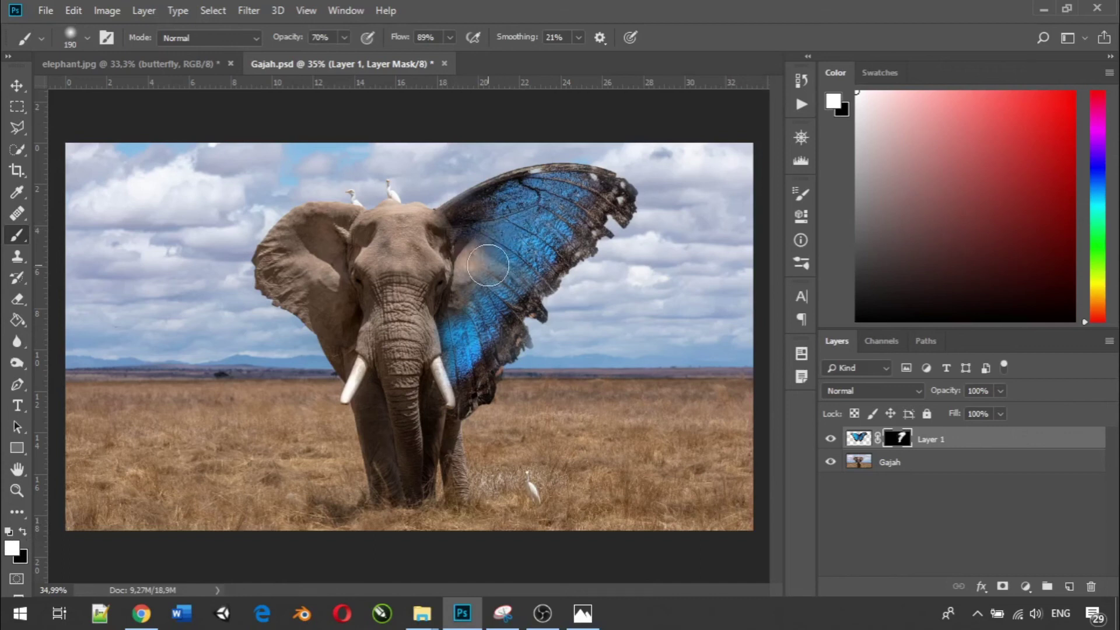
mouse_move(510, 323)
left_mouse_down()
mouse_move(555, 306)
mouse_move(547, 296)
mouse_move(561, 280)
mouse_move(520, 296)
mouse_move(510, 326)
left_mouse_up()
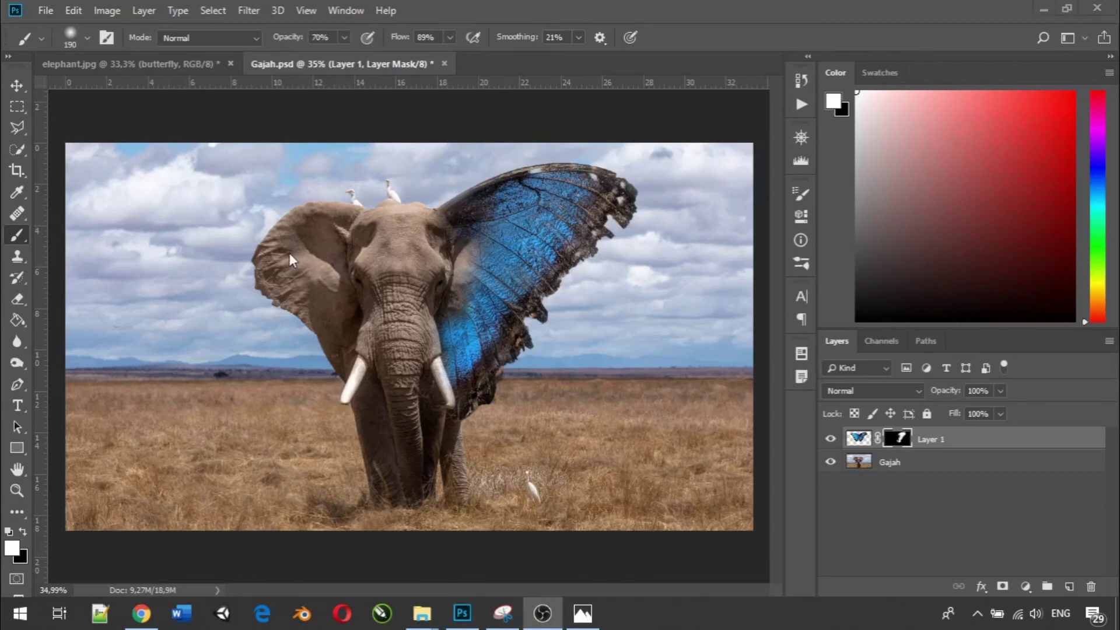
Paint white on the mask over the elephant's left-hand ear and outward, revealing the left wing from its outer tip to the tusk.
left_click(276, 240)
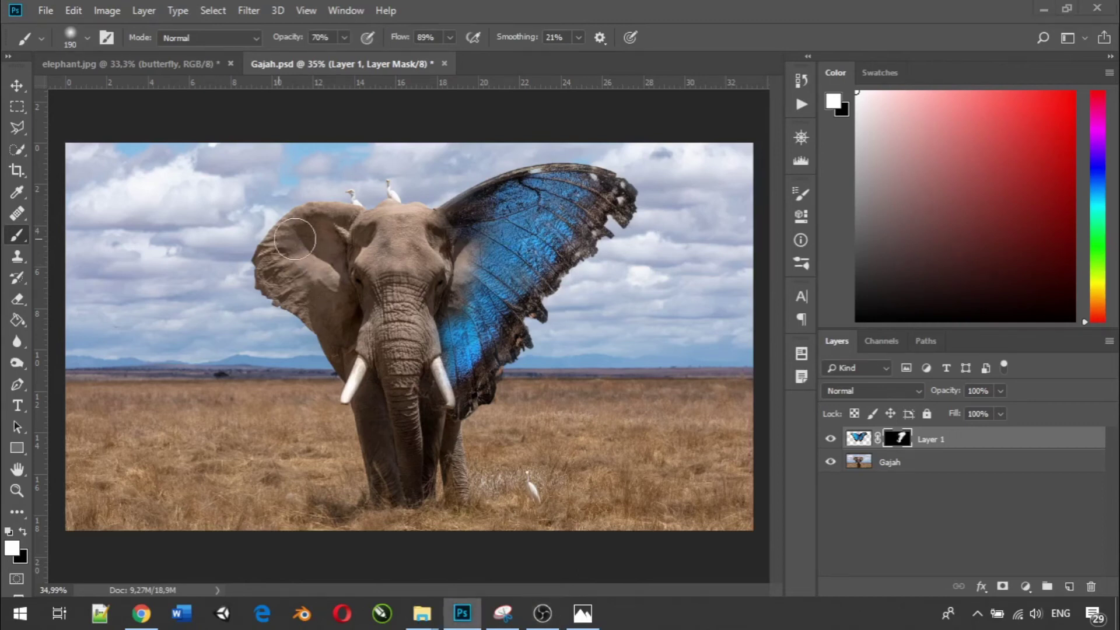
mouse_move(286, 231)
left_mouse_down()
mouse_move(275, 287)
mouse_move(221, 233)
mouse_move(244, 208)
mouse_move(308, 223)
mouse_move(324, 184)
mouse_move(237, 184)
mouse_move(213, 202)
mouse_move(309, 192)
mouse_move(316, 218)
mouse_move(284, 285)
mouse_move(229, 296)
mouse_move(284, 210)
mouse_move(290, 332)
left_mouse_up()
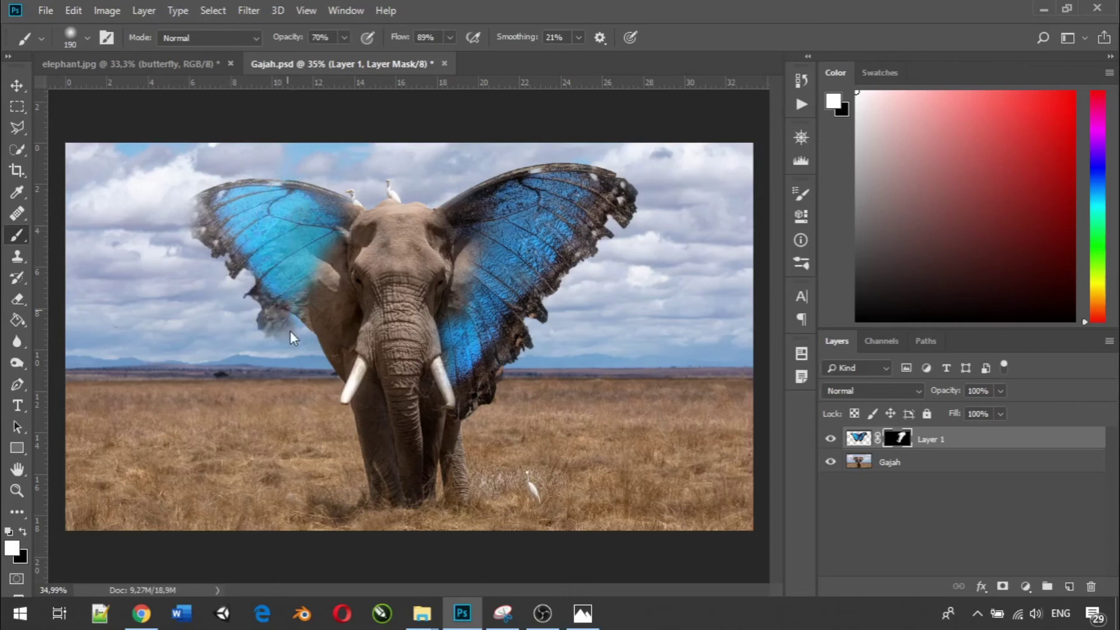
left_click_drag(329, 367, 319, 306)
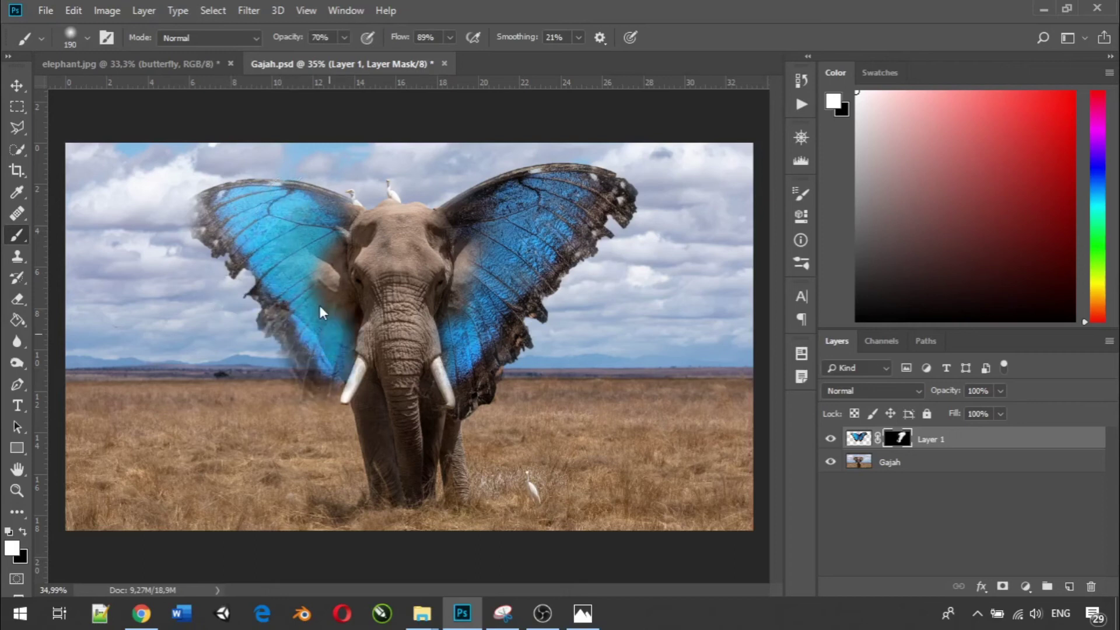
mouse_move(252, 372)
left_mouse_down()
mouse_move(302, 372)
mouse_move(317, 386)
mouse_move(313, 370)
mouse_move(301, 390)
mouse_move(309, 416)
mouse_move(330, 412)
left_mouse_up()
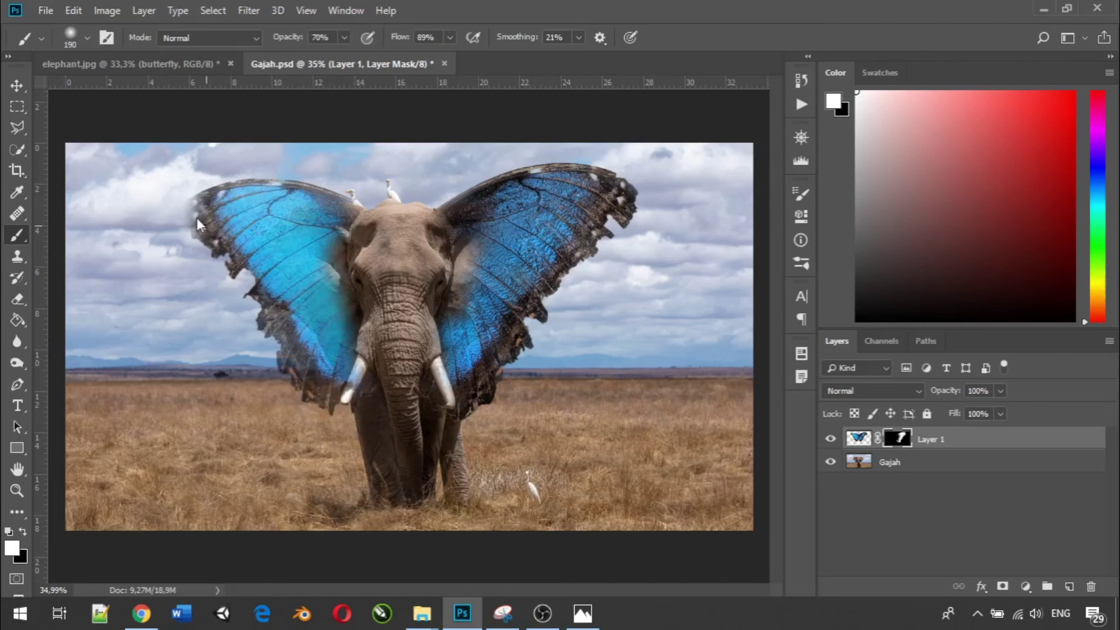
mouse_move(187, 202)
left_mouse_down()
mouse_move(186, 226)
mouse_move(256, 226)
left_mouse_up()
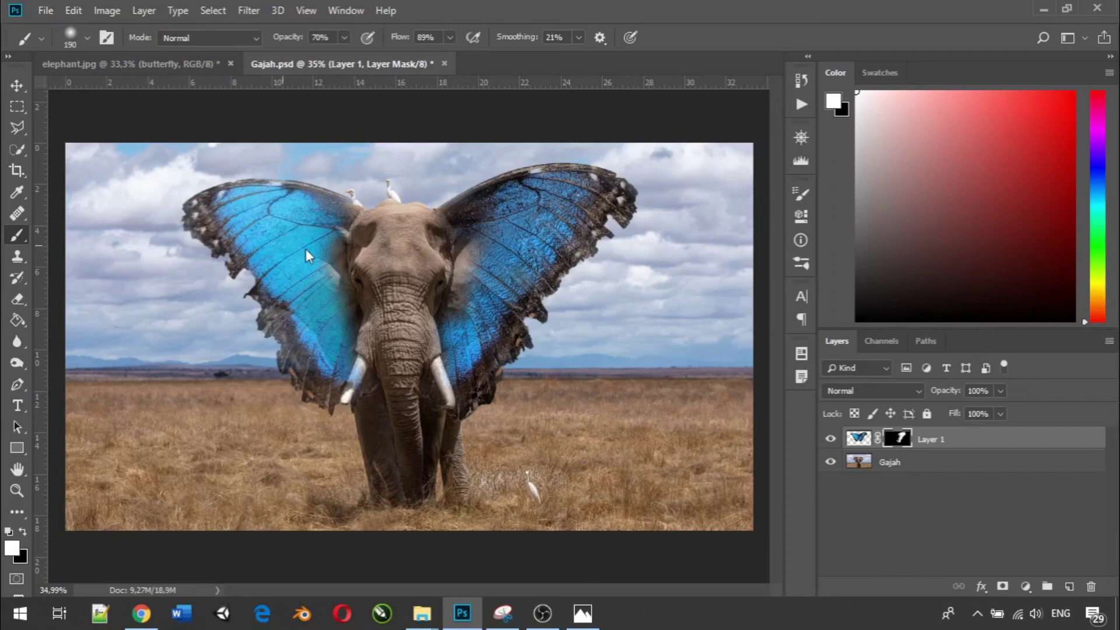
left_click_drag(306, 249, 334, 311)
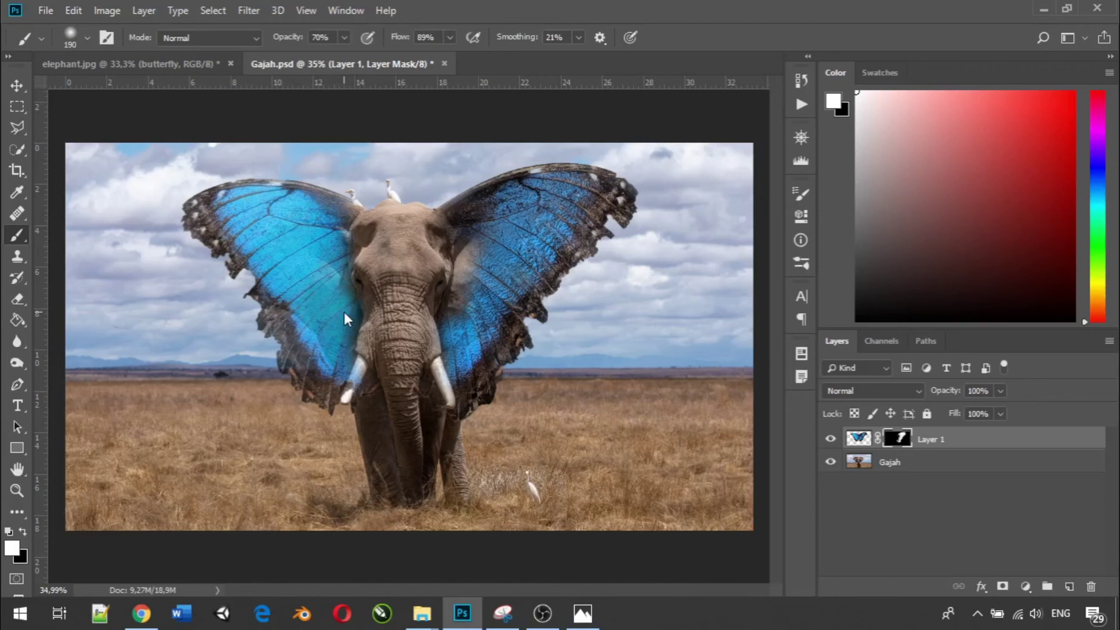
Switch to Photos to view the original butterfly.jpg and close the picture.
left_click(582, 614)
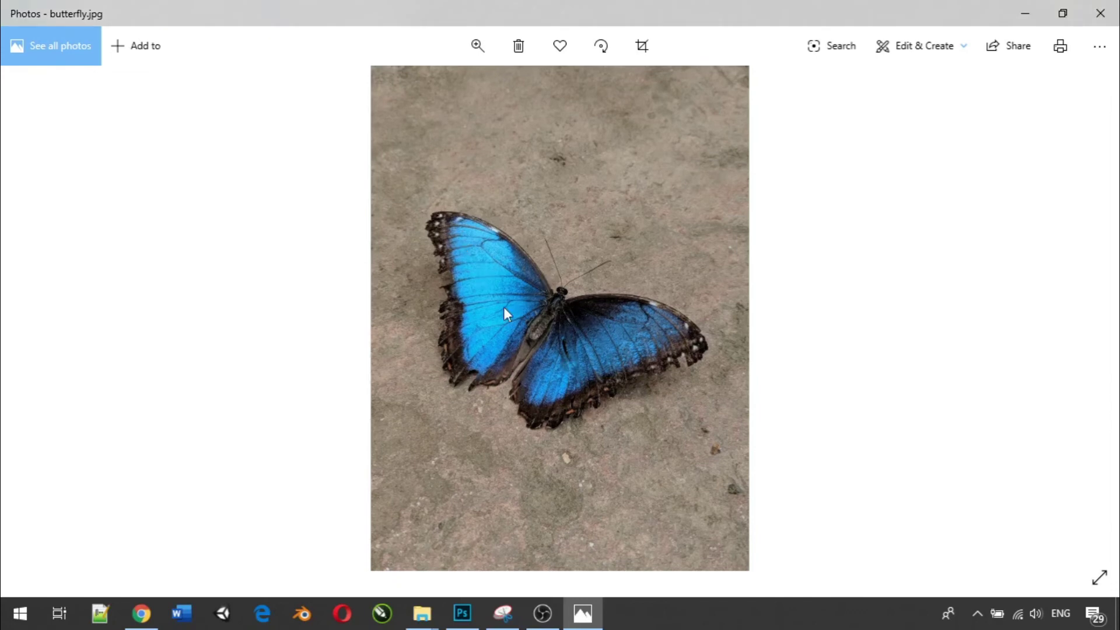
left_click(1100, 13)
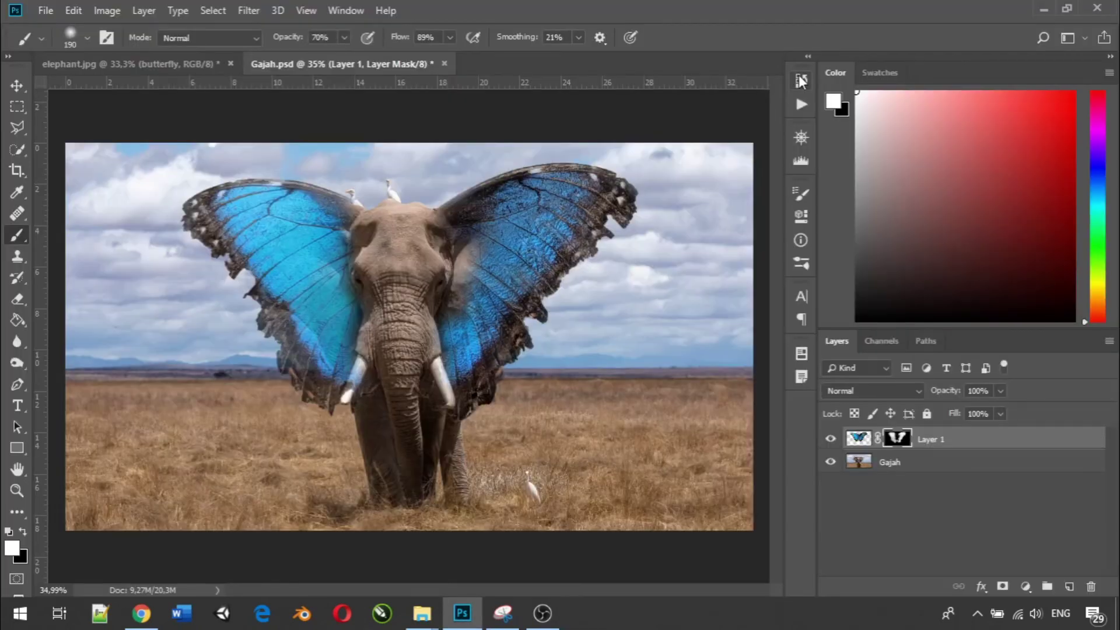
Step back in the history to the state before the left wing was painted onto the mask.
left_click(801, 81)
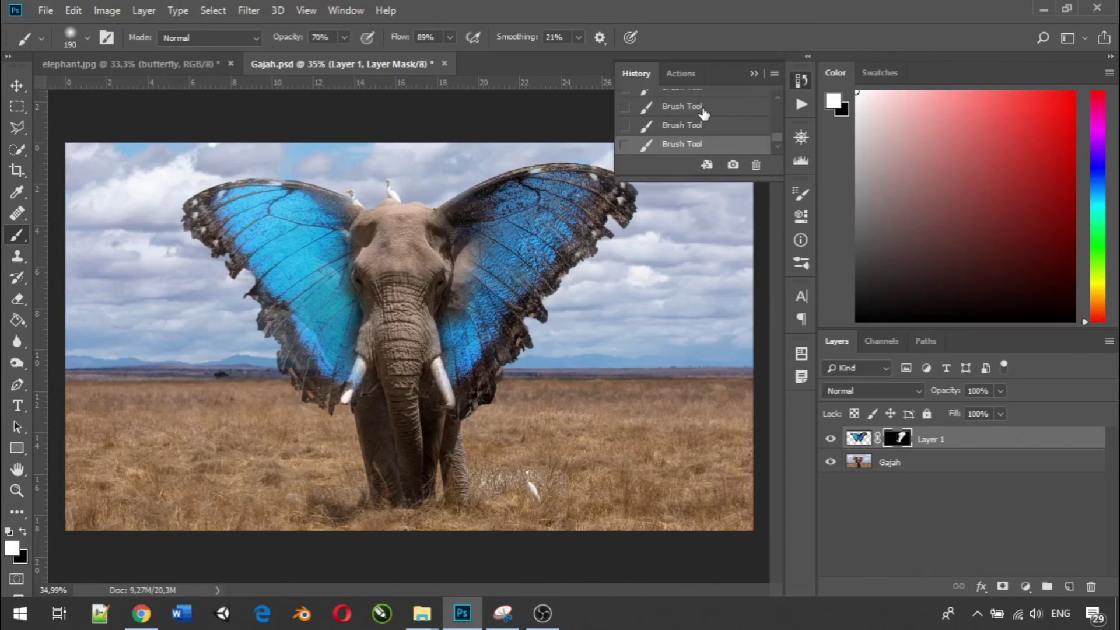
left_click(703, 109)
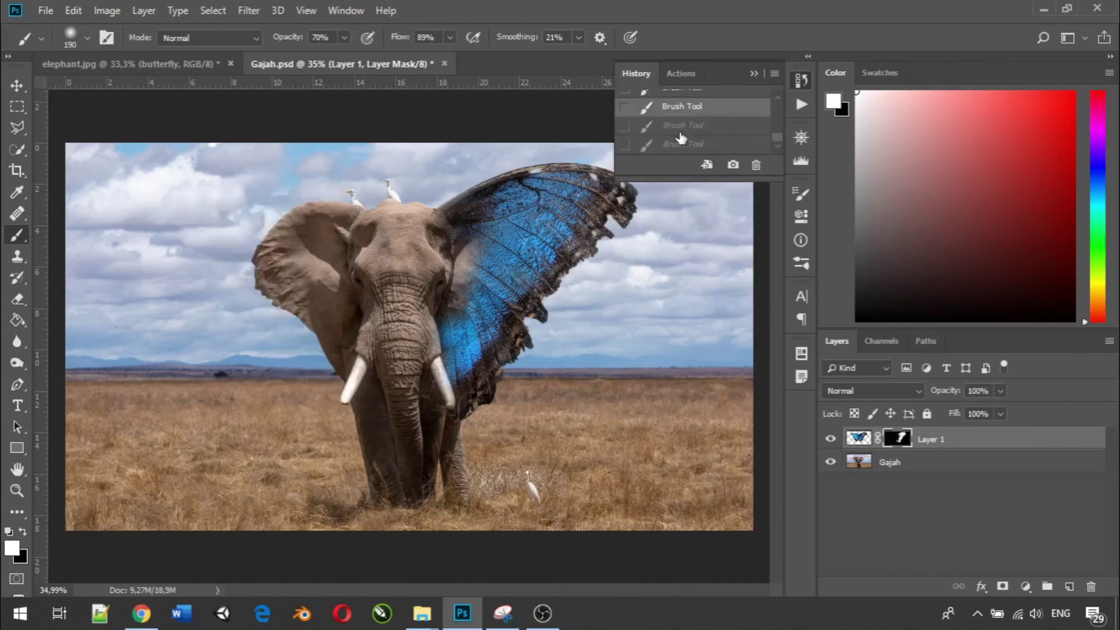
left_click(680, 132)
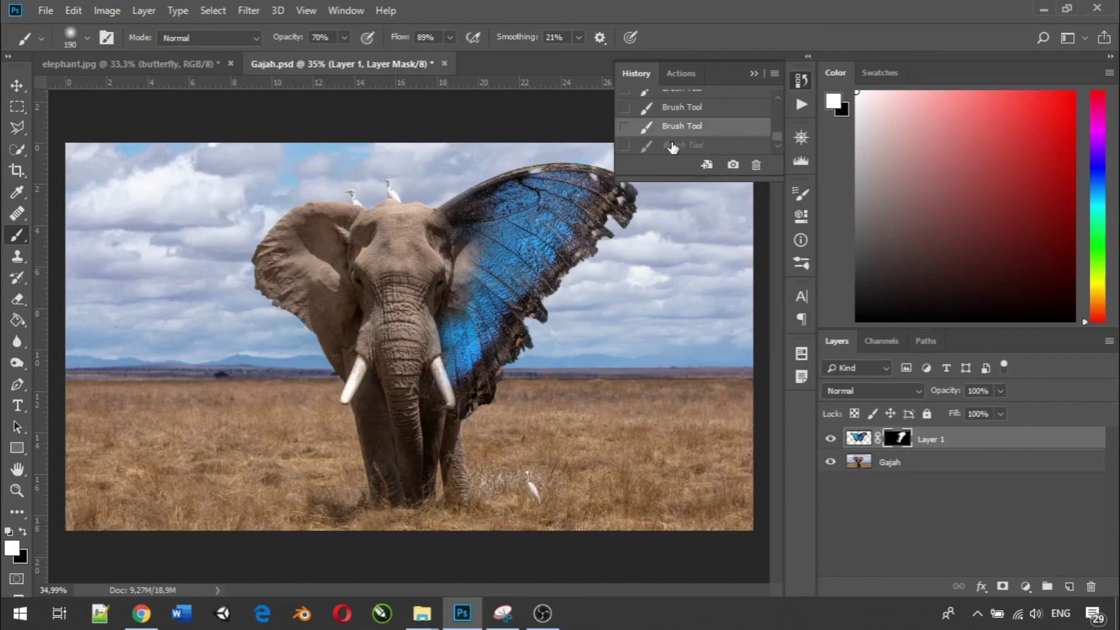
Duplicate Layer 1 as "Layer 1 copy".
right_click(972, 448)
left_click(843, 91)
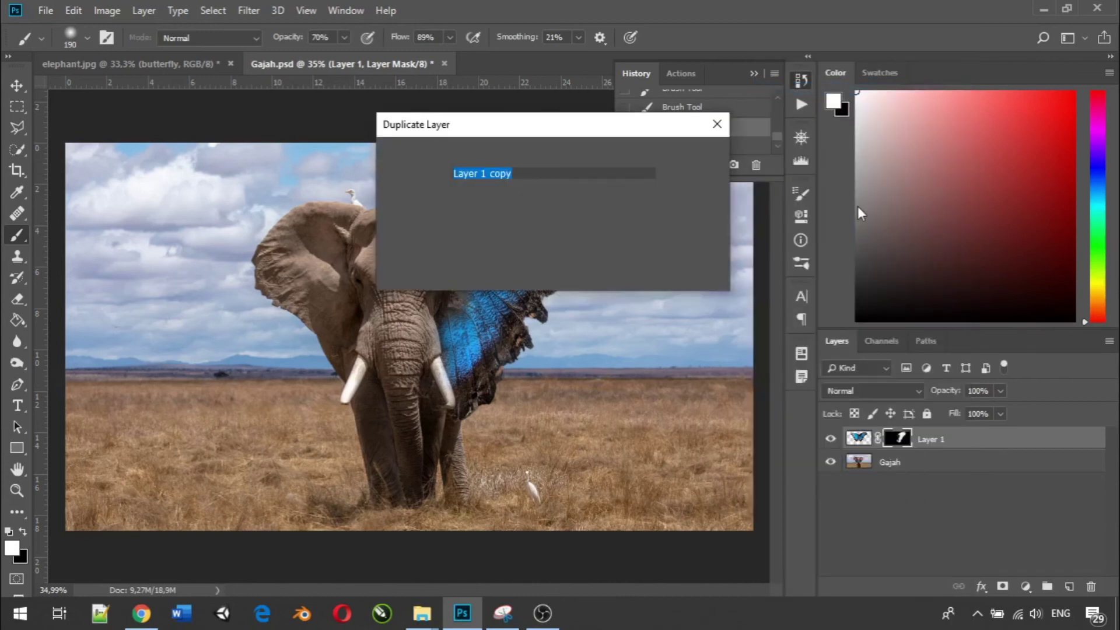
left_click(701, 158)
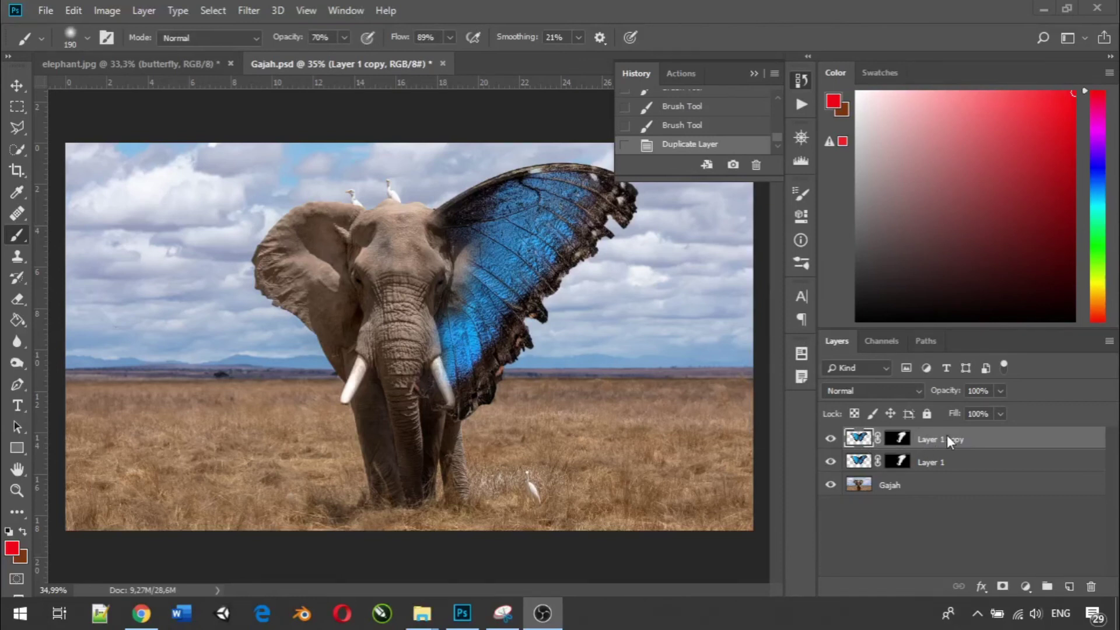
Flip Layer 1 copy horizontally and move the mirrored wing slightly outward, aligning it with the elephant's left-hand ear.
left_click(74, 13)
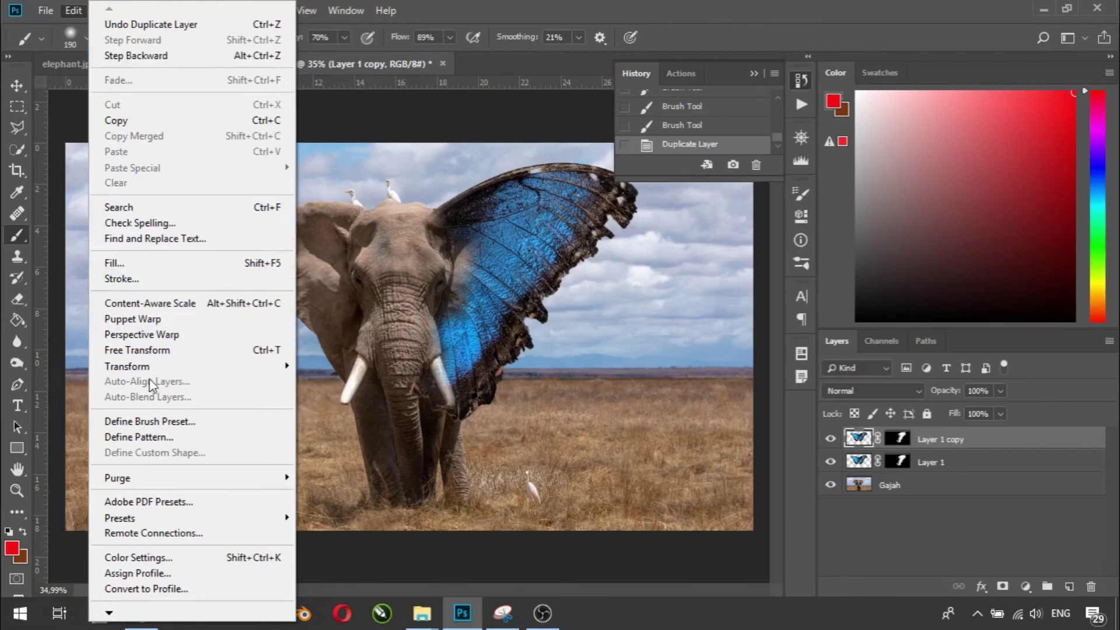
mouse_move(164, 367)
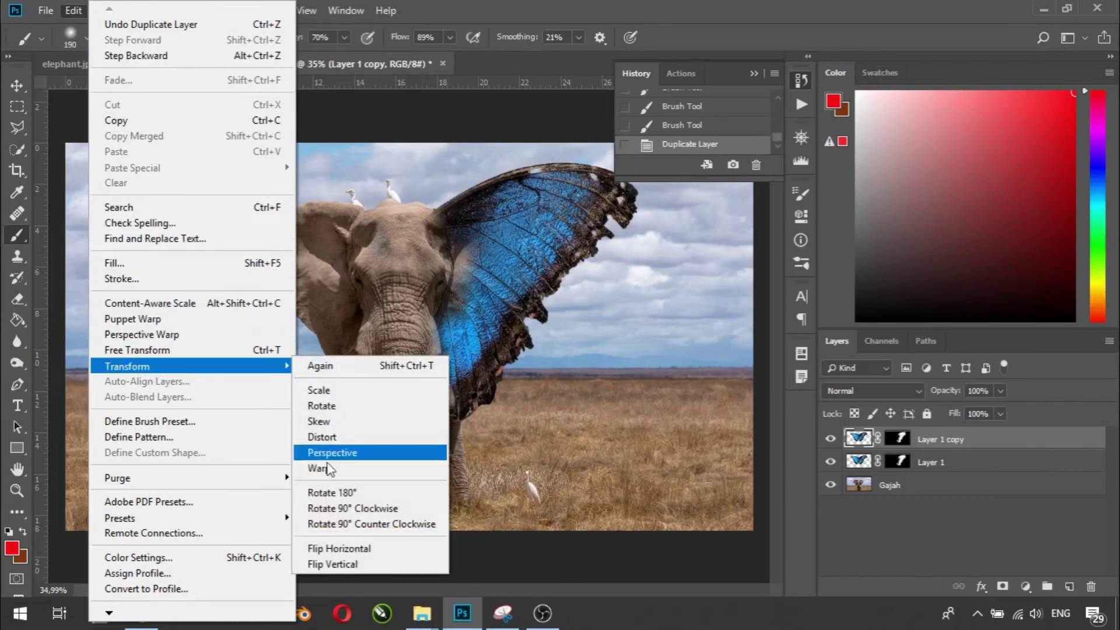
left_click(347, 549)
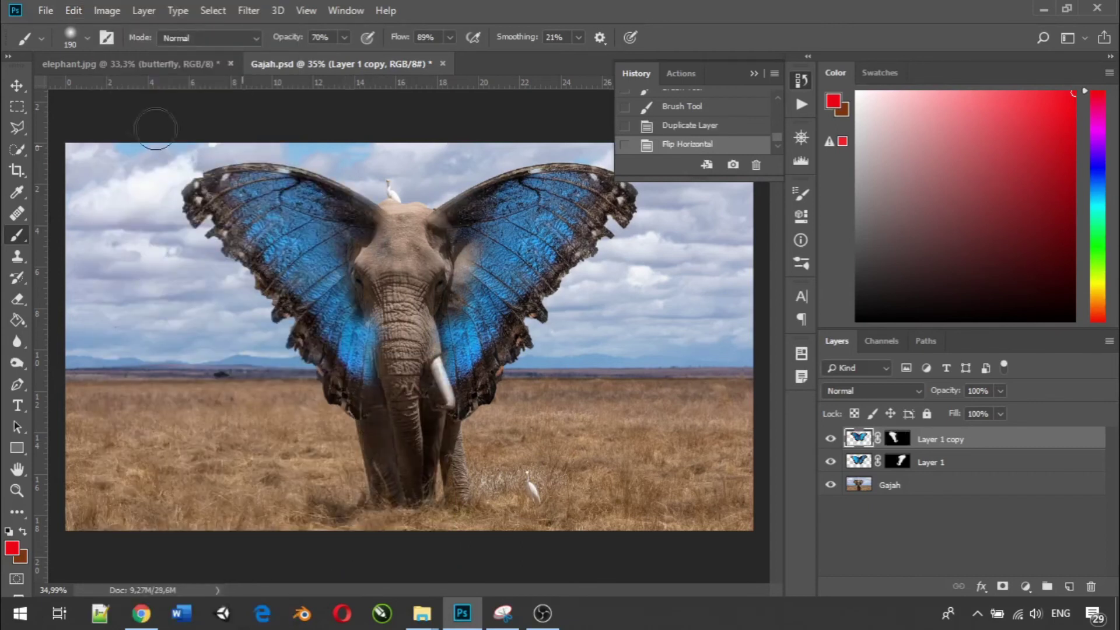
left_click(18, 85)
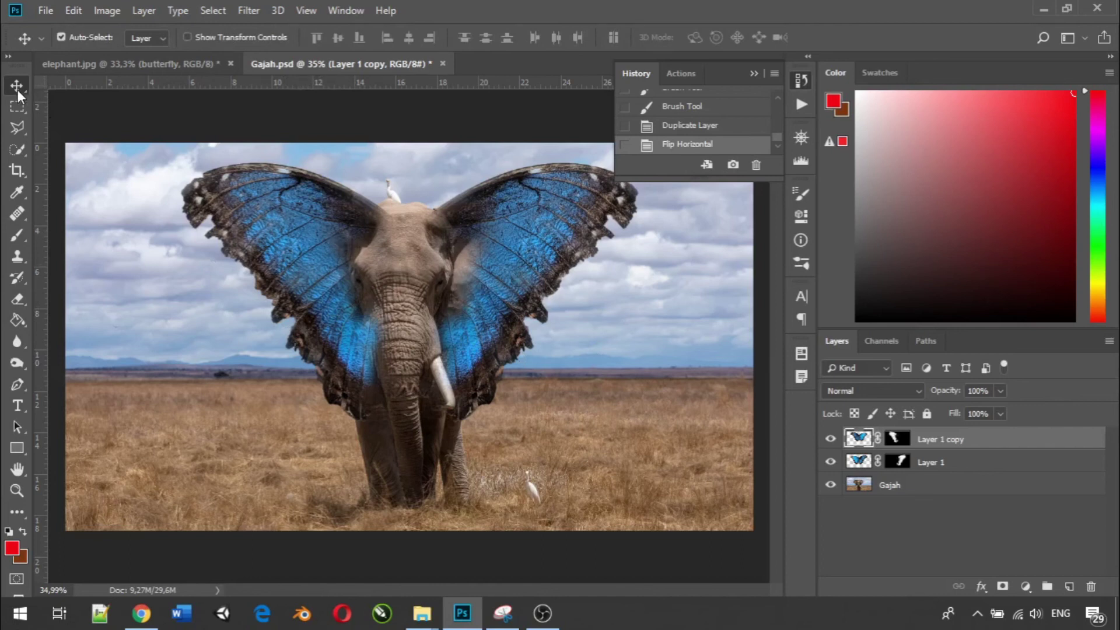
left_click_drag(313, 252, 302, 255)
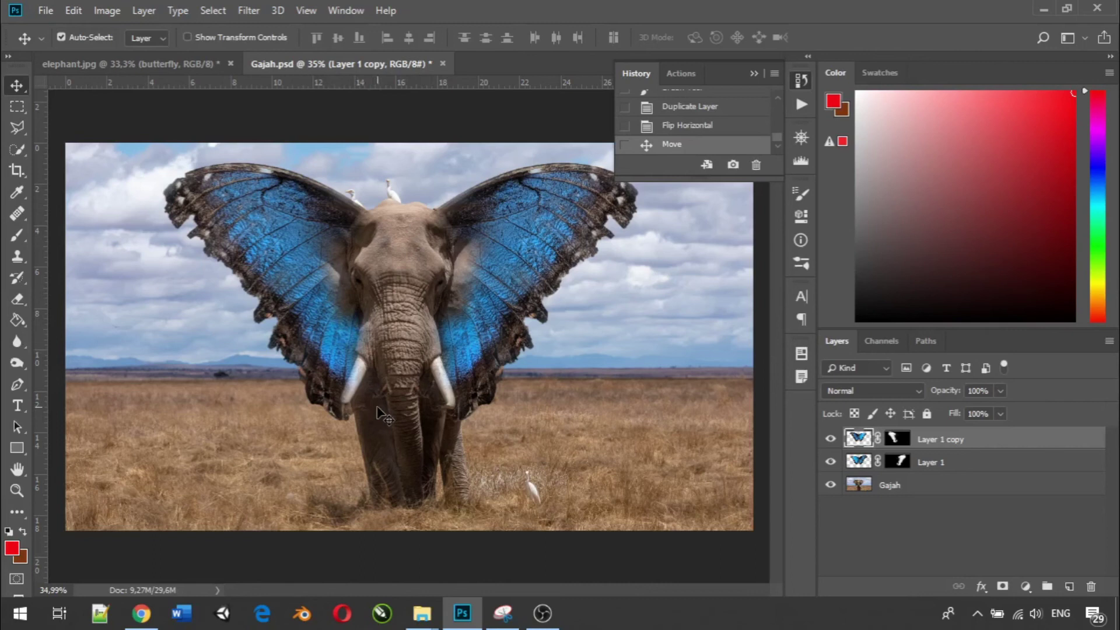
Paint white with the Brush on Layer 1 copy's mask, from the left-hand tusk up into the mirrored wing.
left_click(906, 444)
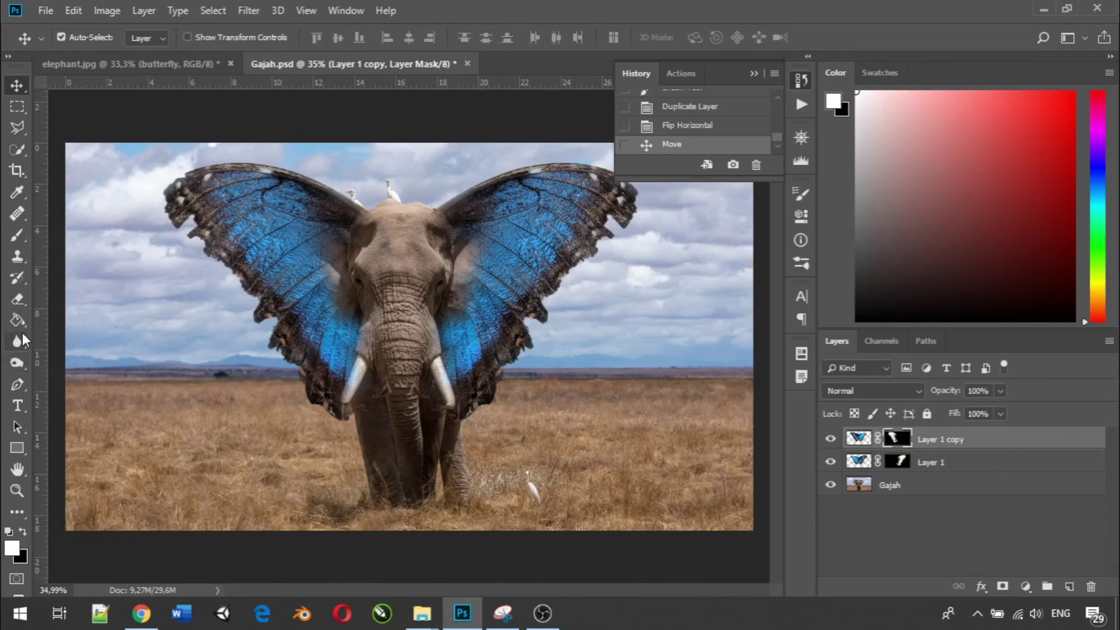
left_click(17, 234)
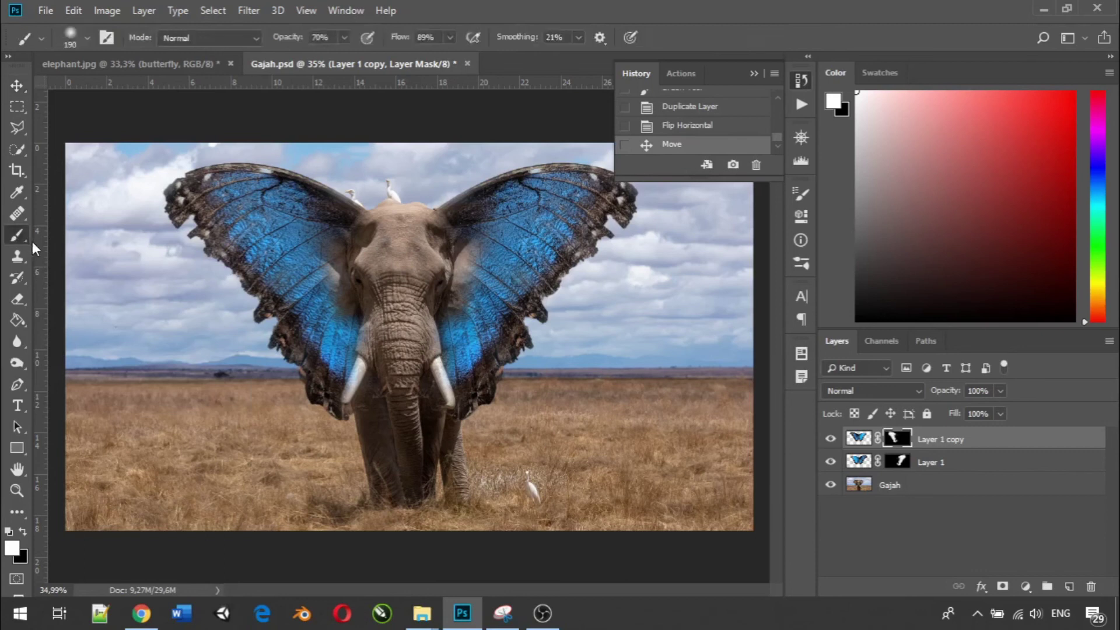
left_click(350, 369)
left_click(336, 323)
mouse_move(300, 284)
left_mouse_down()
mouse_move(300, 250)
mouse_move(286, 240)
left_mouse_up()
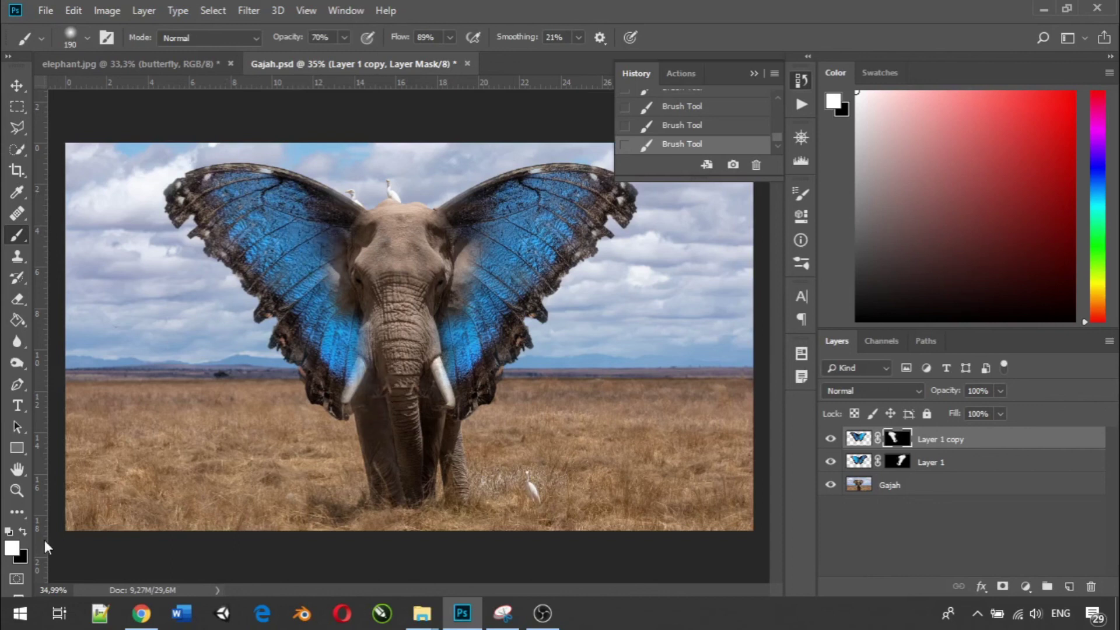
Swap to black and paint on Layer 1 copy's mask to uncover the left-hand tusk.
left_click(26, 530)
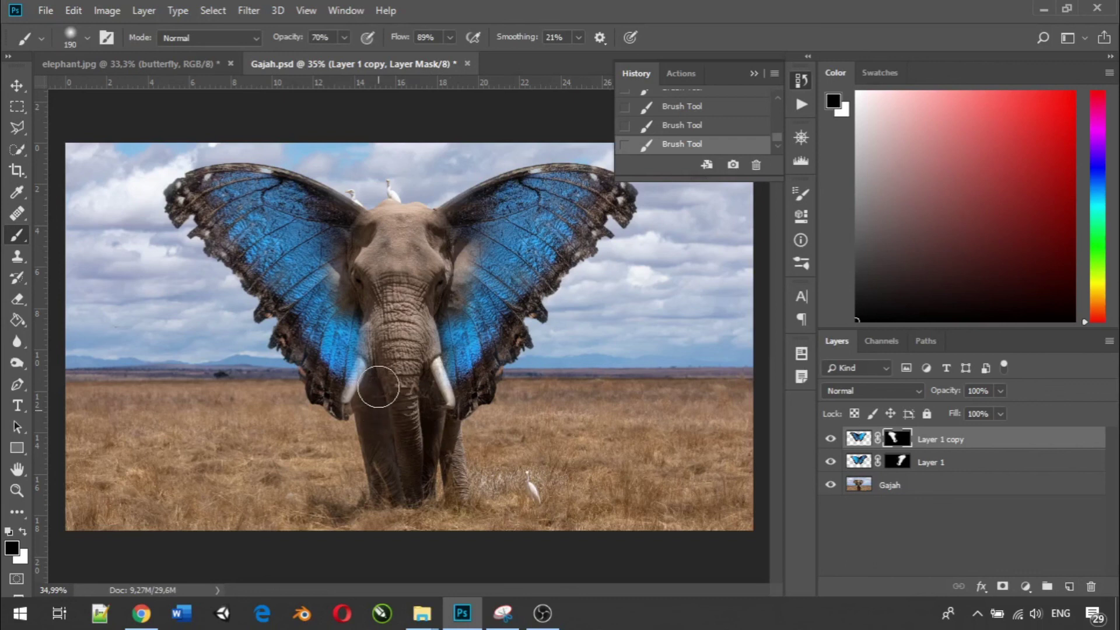
mouse_move(362, 377)
left_mouse_down()
mouse_move(360, 400)
mouse_move(368, 373)
left_mouse_up()
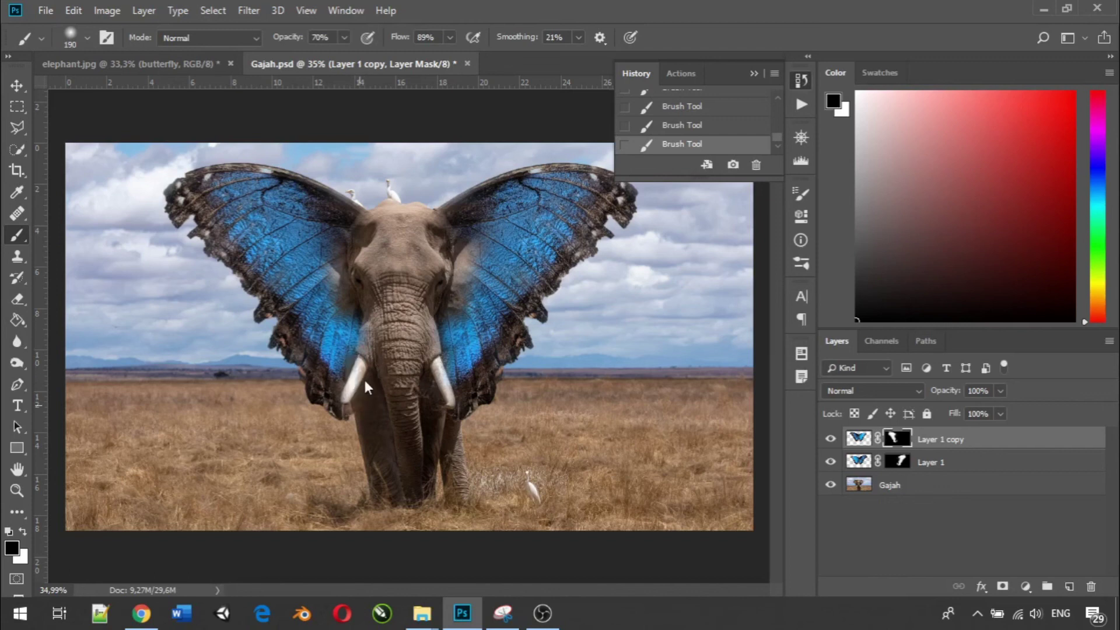
key("alt+Tab")
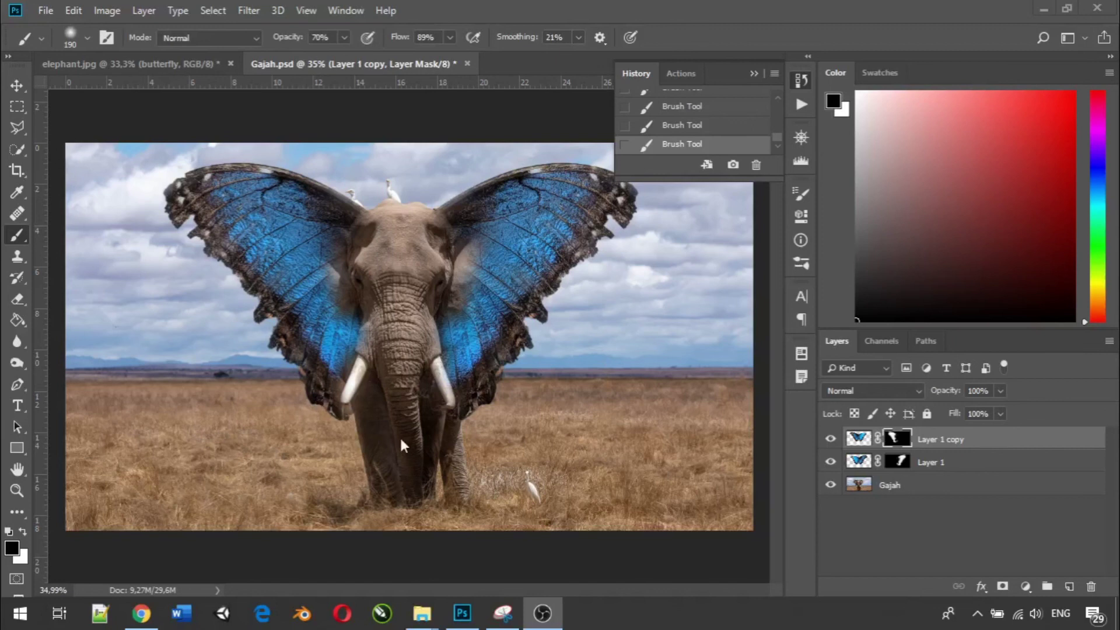
key("alt+Tab")
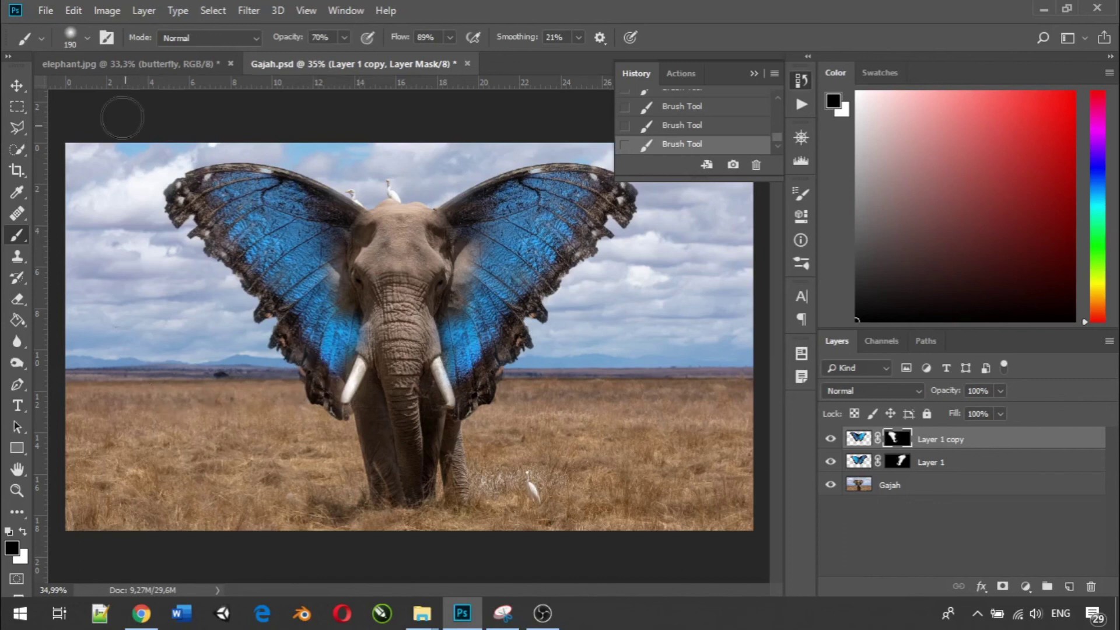
Set the brush size to 62 px and refine the left-hand tusk with black on the mask.
left_click(85, 34)
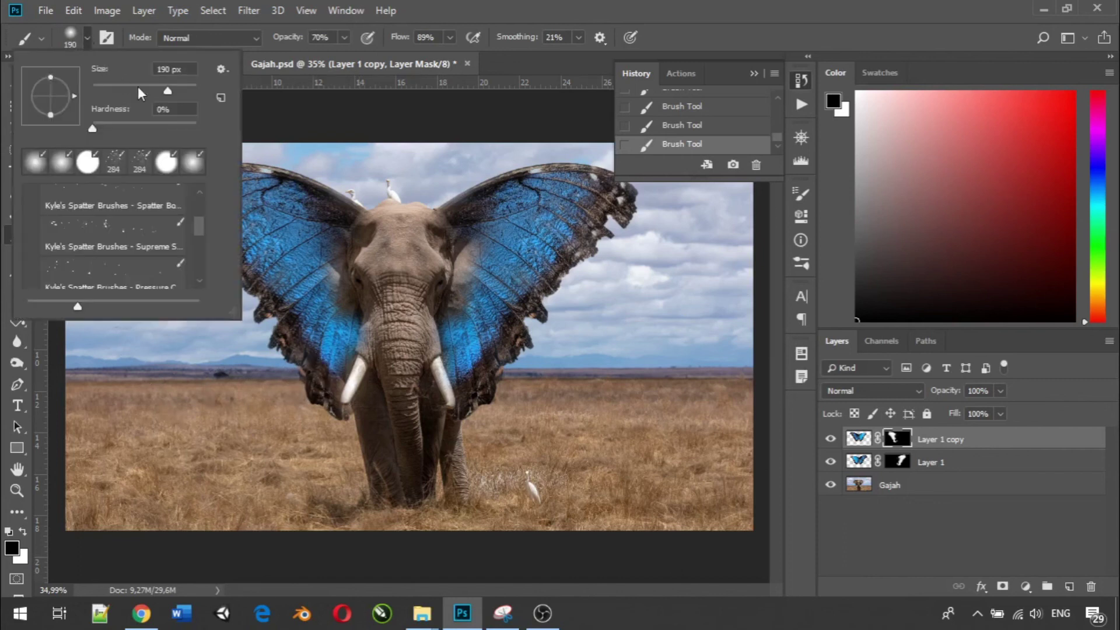
left_click_drag(148, 94, 119, 93)
left_click(360, 359)
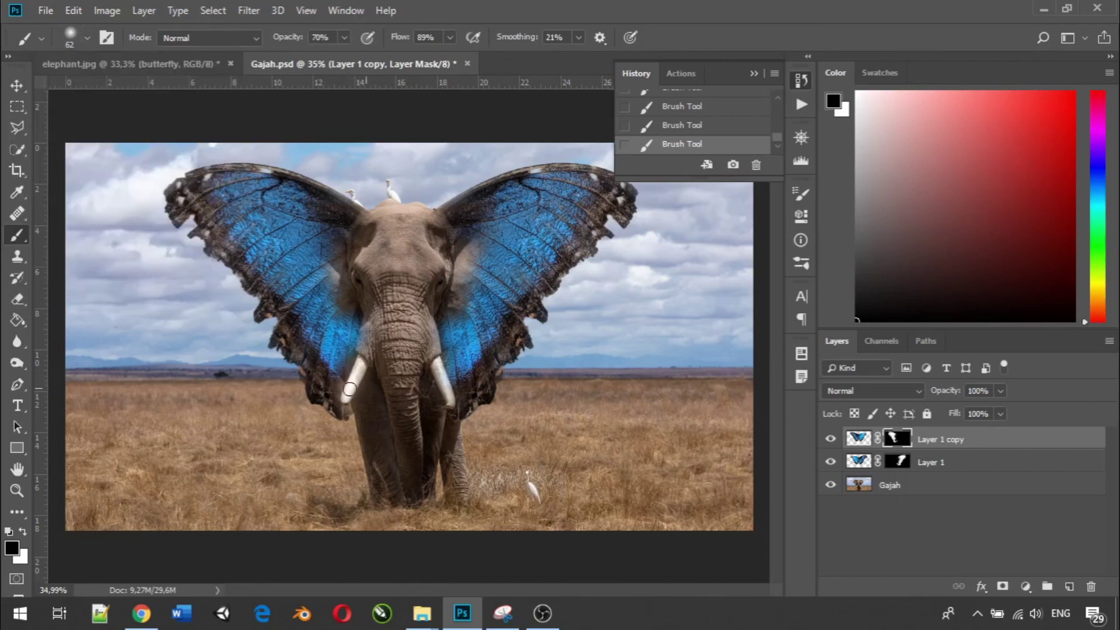
Touch up Layer 1's mask around the right-hand tusk with black and white, and select Layer 1 copy's mask.
left_click(903, 462)
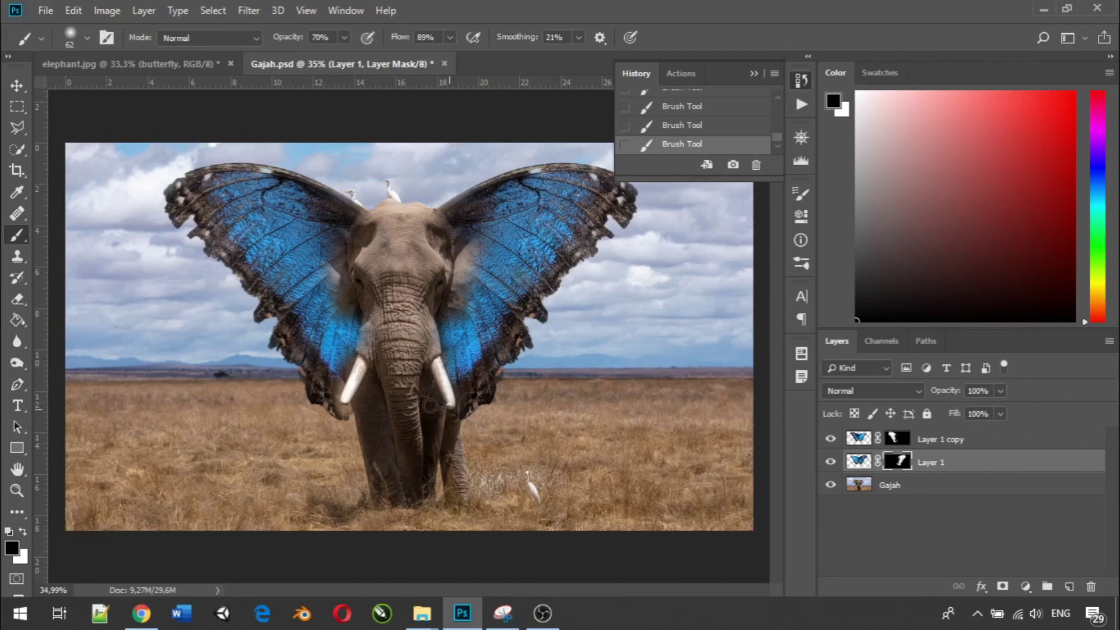
left_click(26, 530)
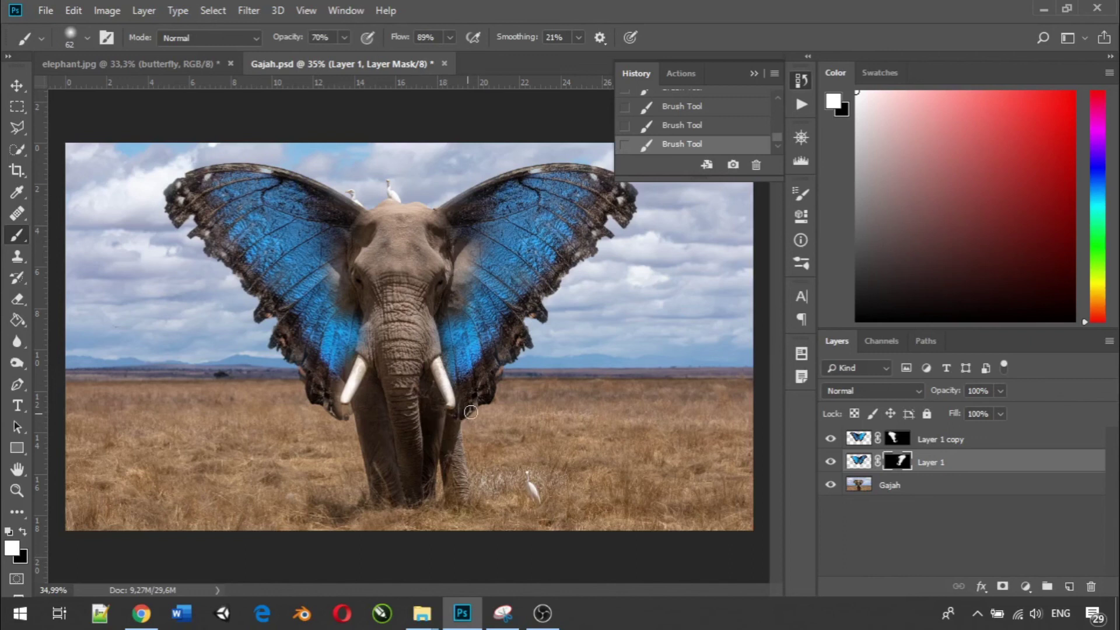
left_click(897, 441)
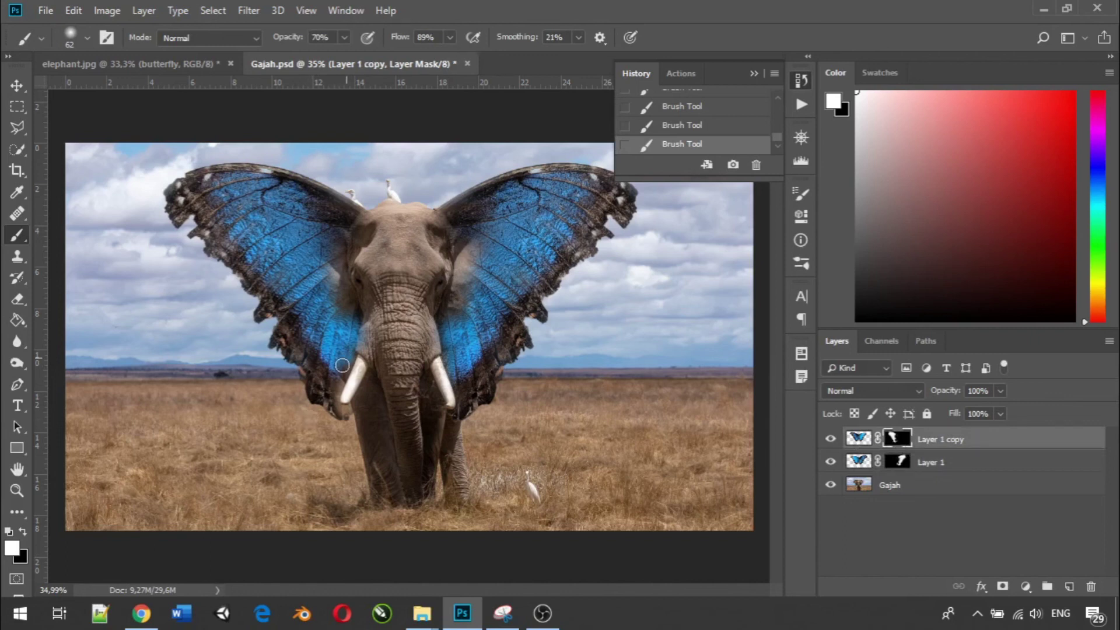
Try a red brush dab on Layer 1's image instead of its mask, between the trunk and right-hand tusk.
left_click(805, 136)
left_click(804, 135)
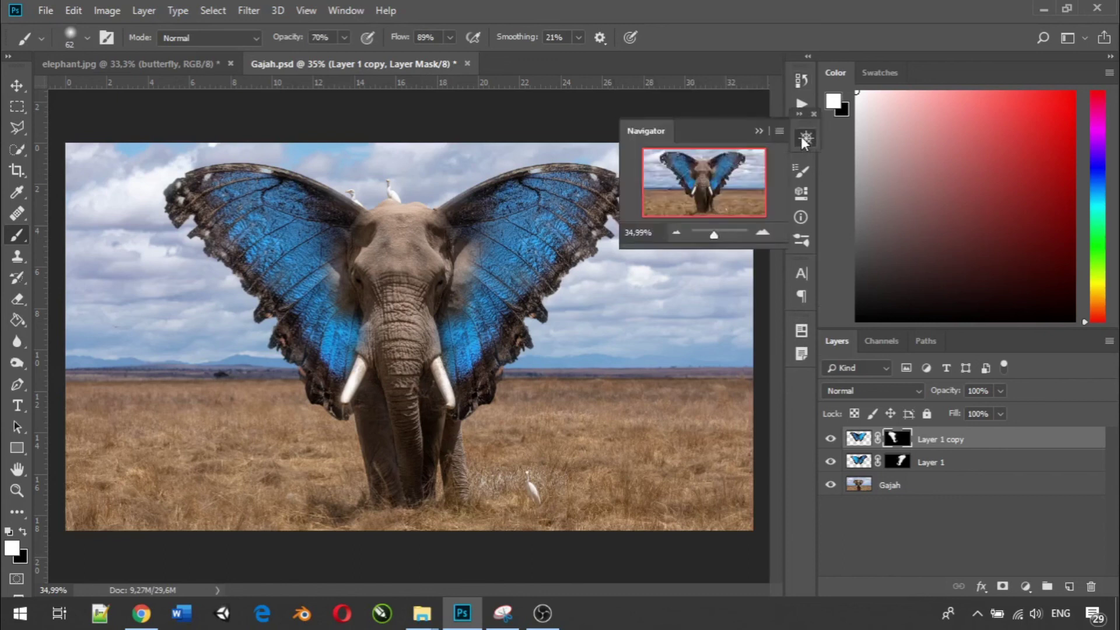
left_click_drag(715, 233, 719, 240)
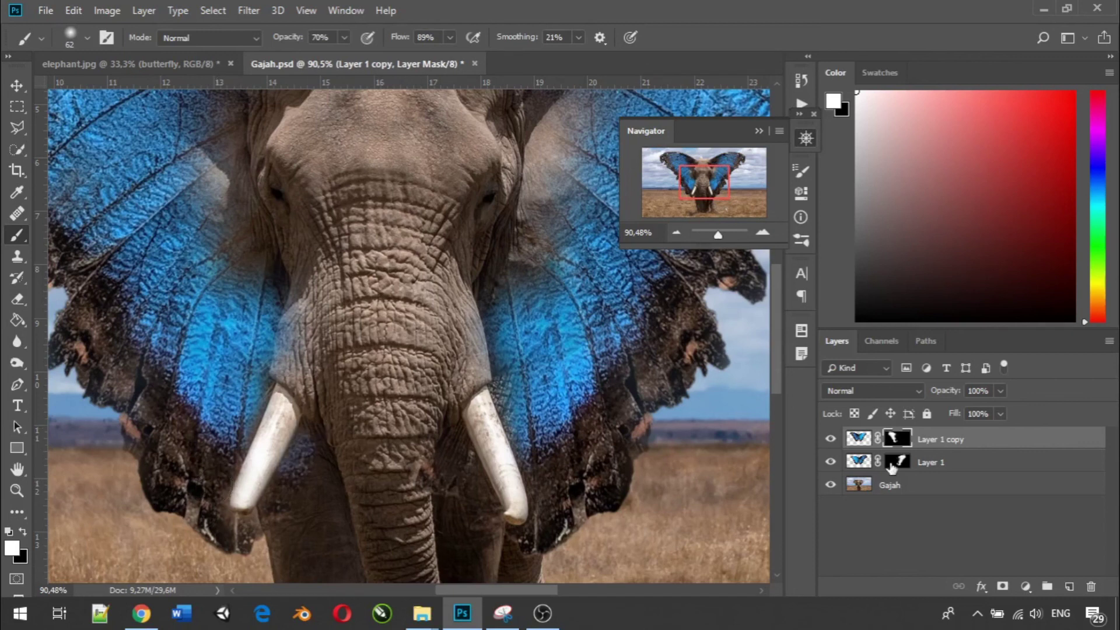
left_click(858, 461)
left_click(456, 460)
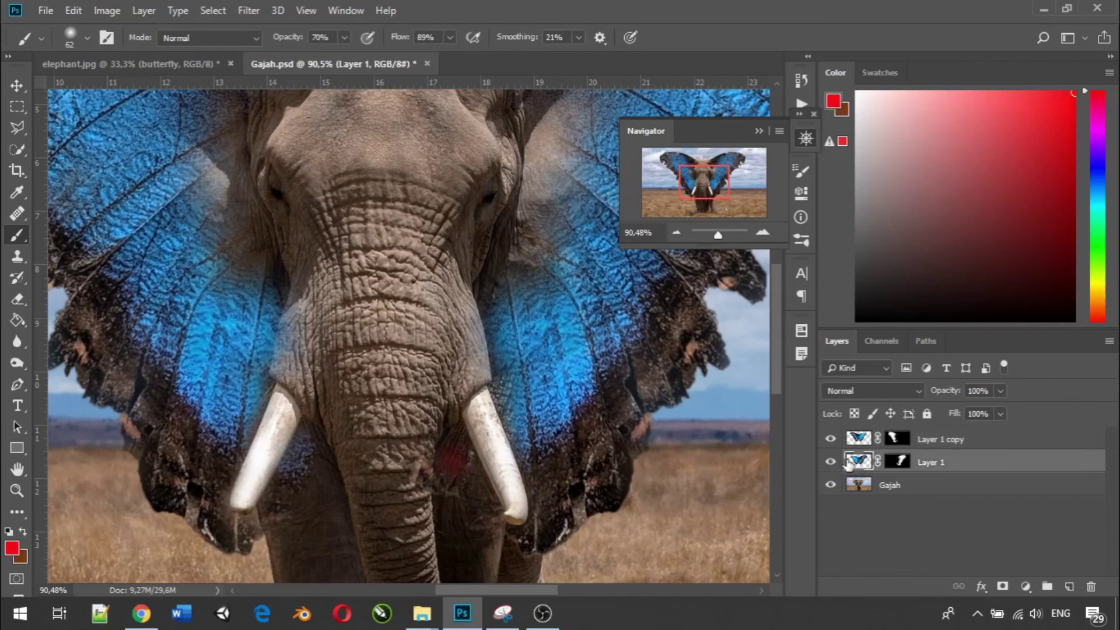
Return from Layer 1's image to mask editing, select Layer 1 copy's mask and save Gajah.psd.
left_click(903, 462)
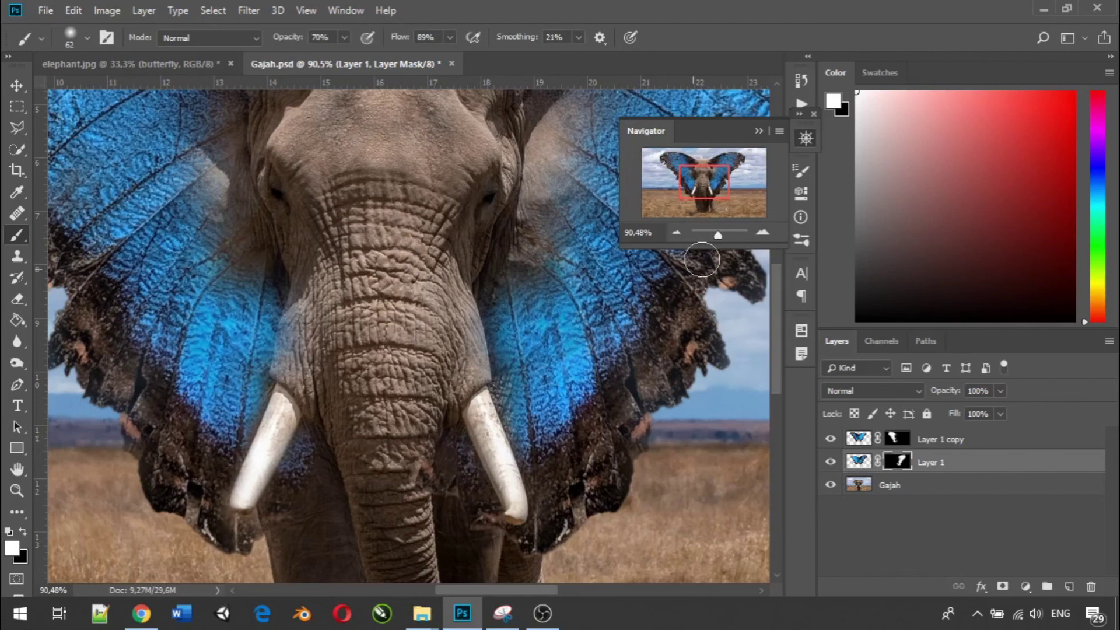
left_click_drag(718, 233, 716, 233)
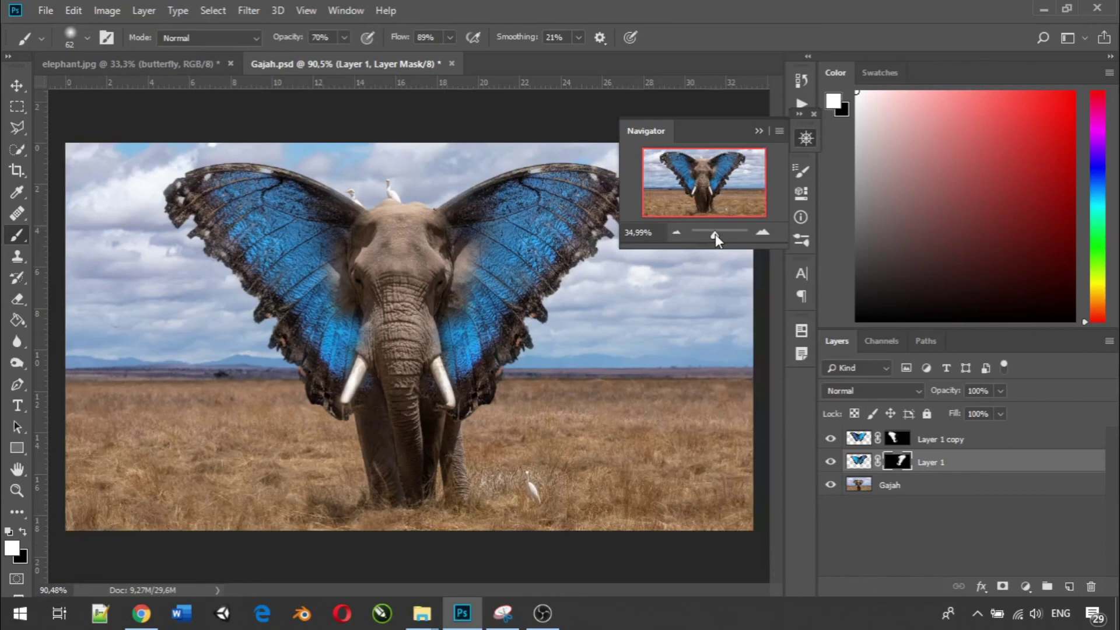
left_click_drag(715, 233, 716, 233)
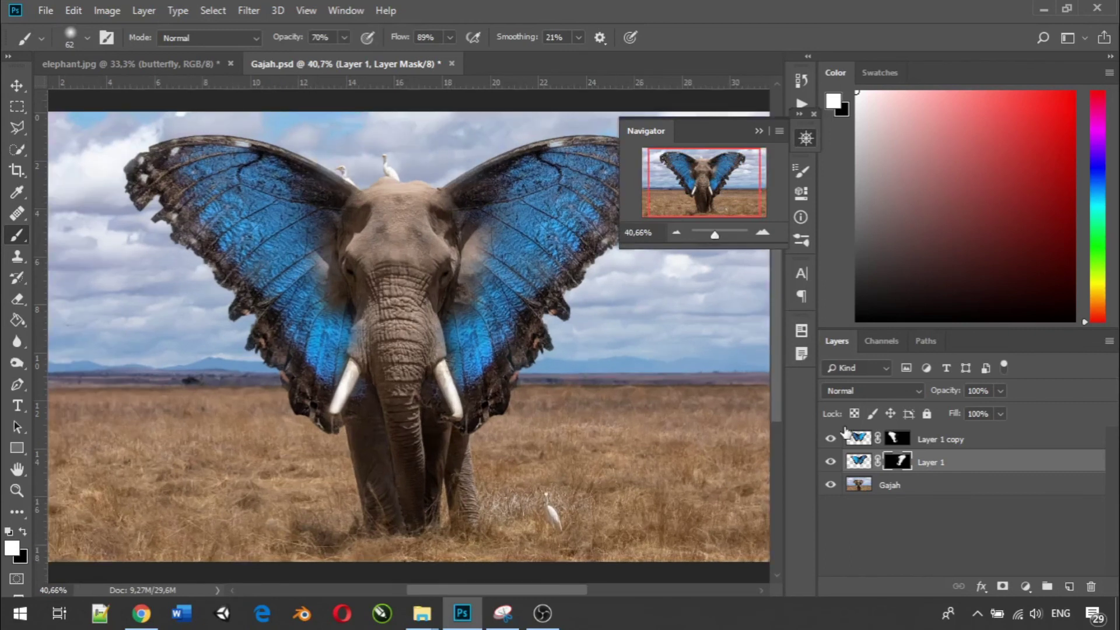
left_click(897, 439)
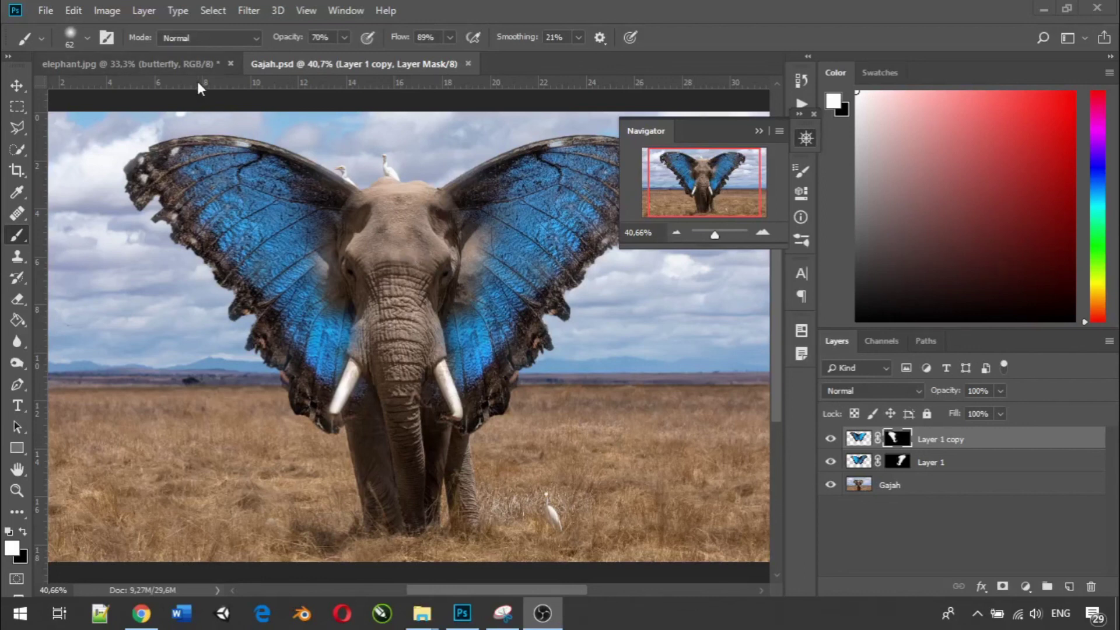
Switch to elephant.jpg to compare its blended butterfly ears, and return to Gajah.psd.
left_click(189, 64)
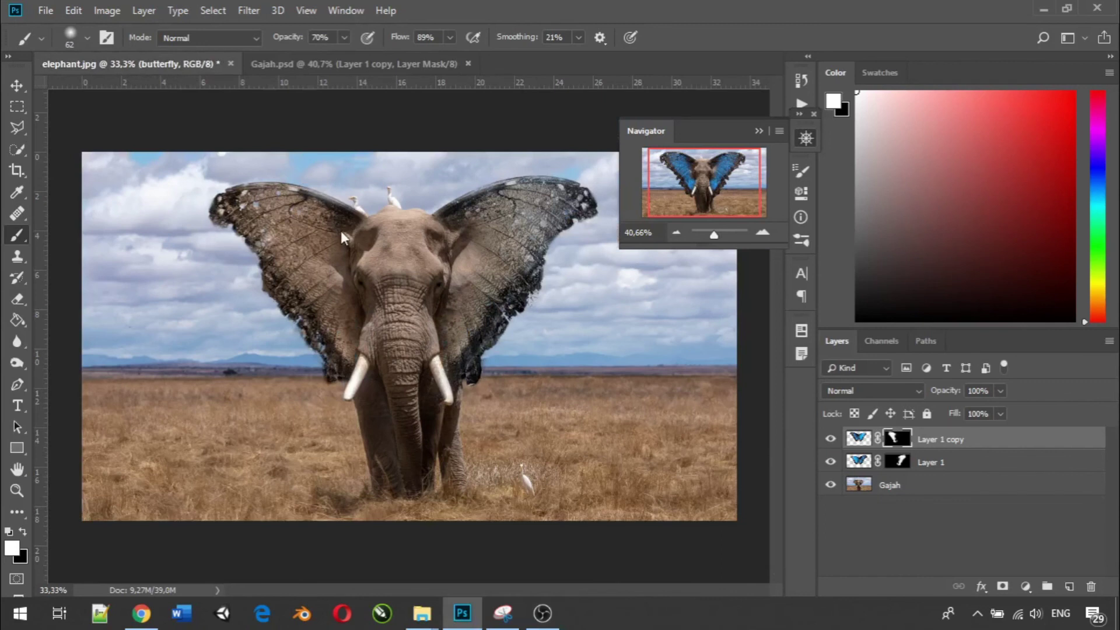
left_click(382, 63)
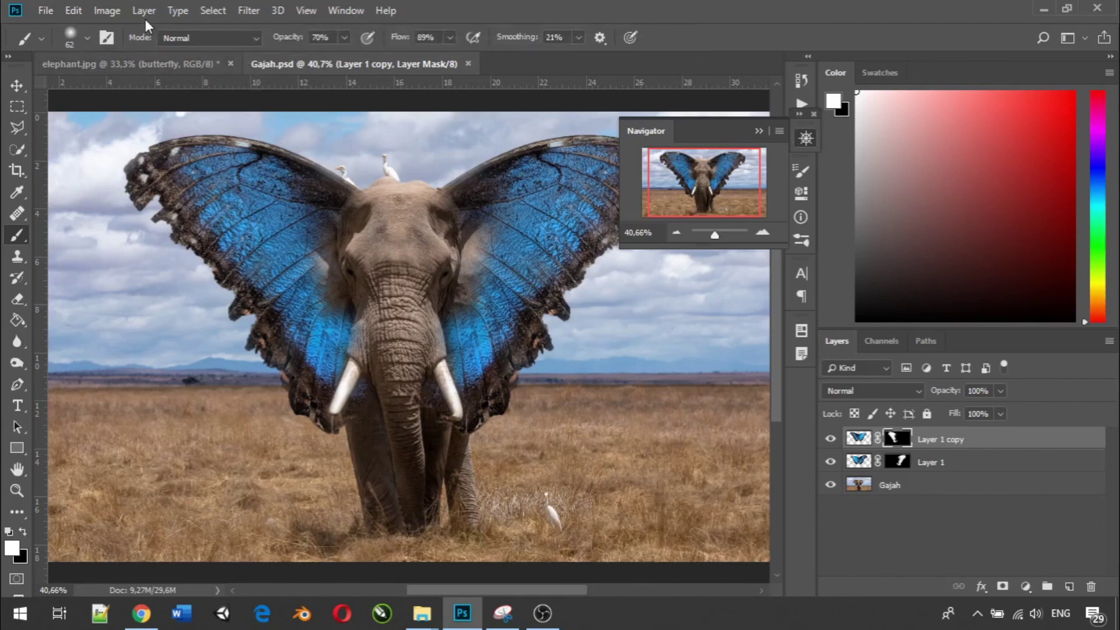
Switch between Layer 1 copy's image and its mask, and examine which image adjustments are available for the mask.
left_click(116, 10)
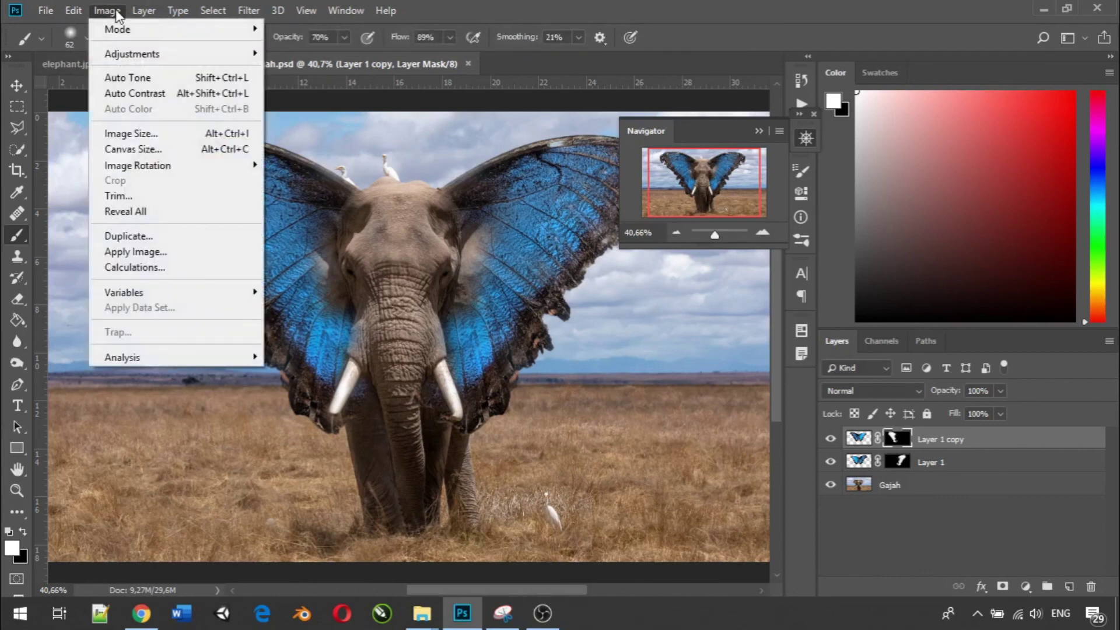
mouse_move(107, 58)
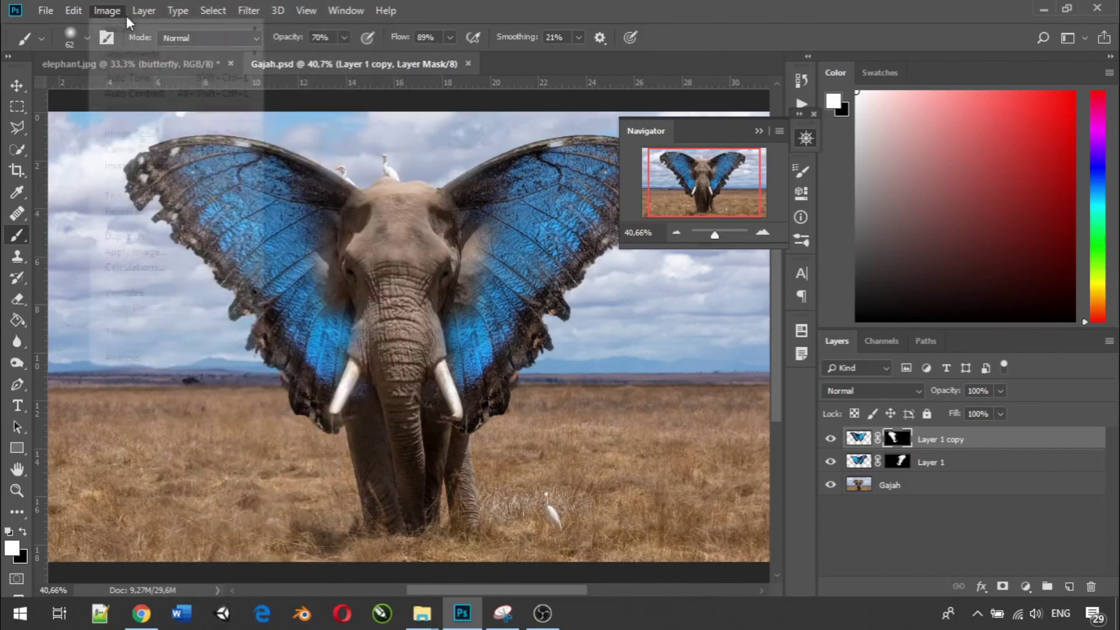
left_click(101, 13)
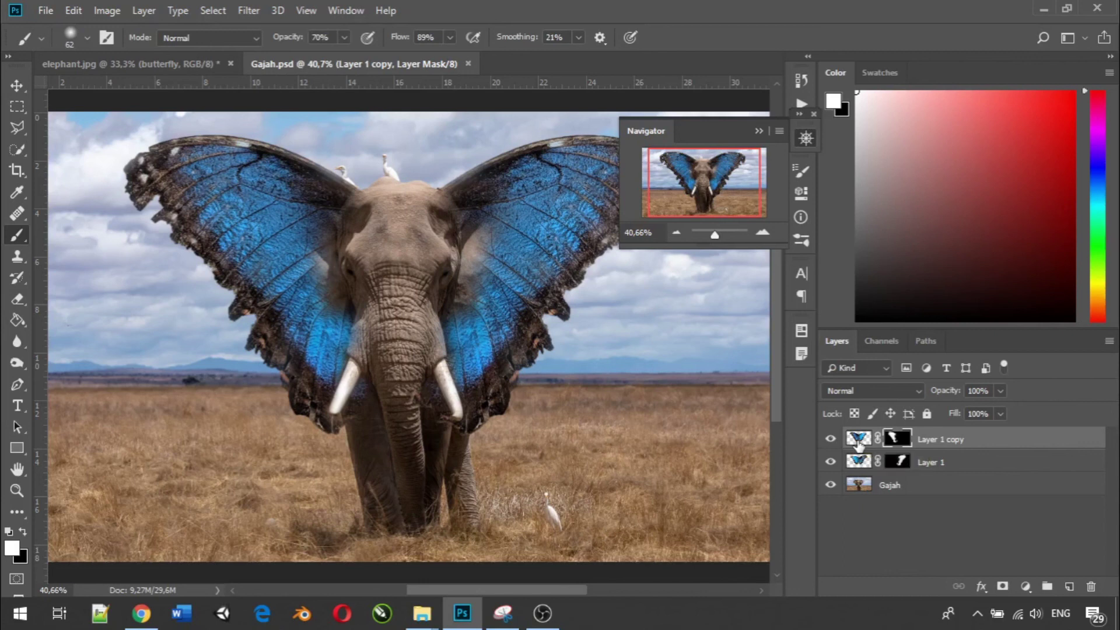
left_click(857, 441)
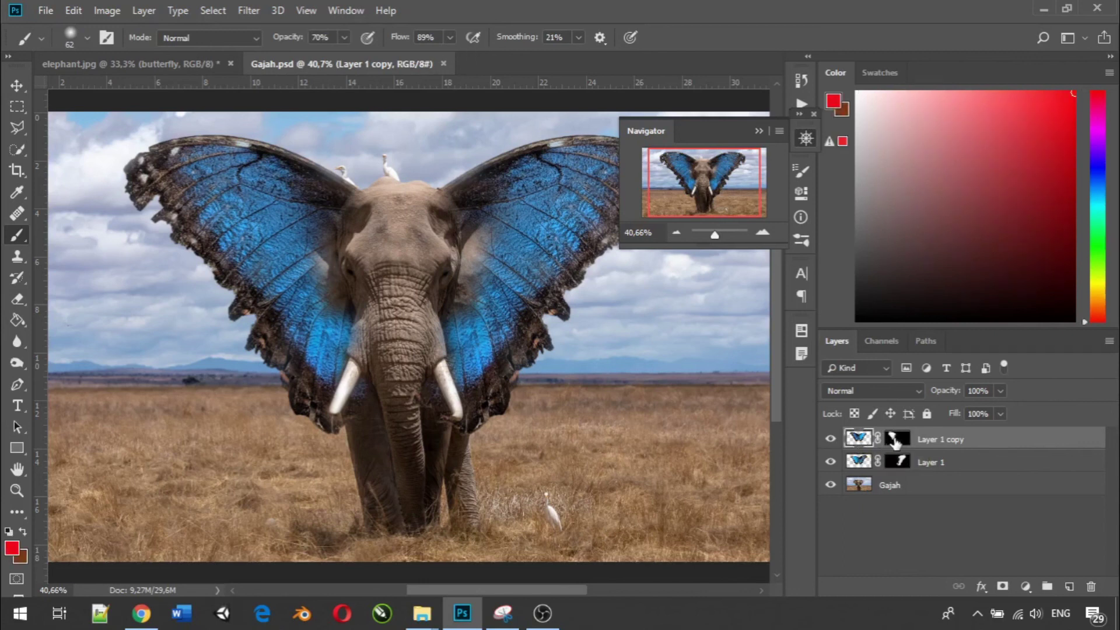
left_click(896, 442)
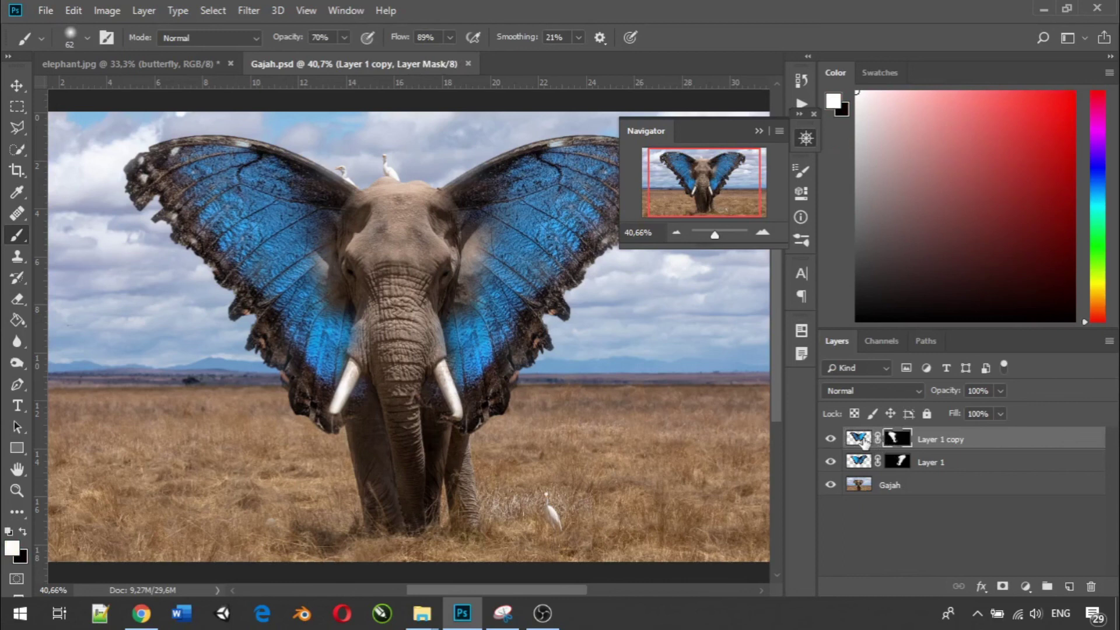
left_click(864, 442)
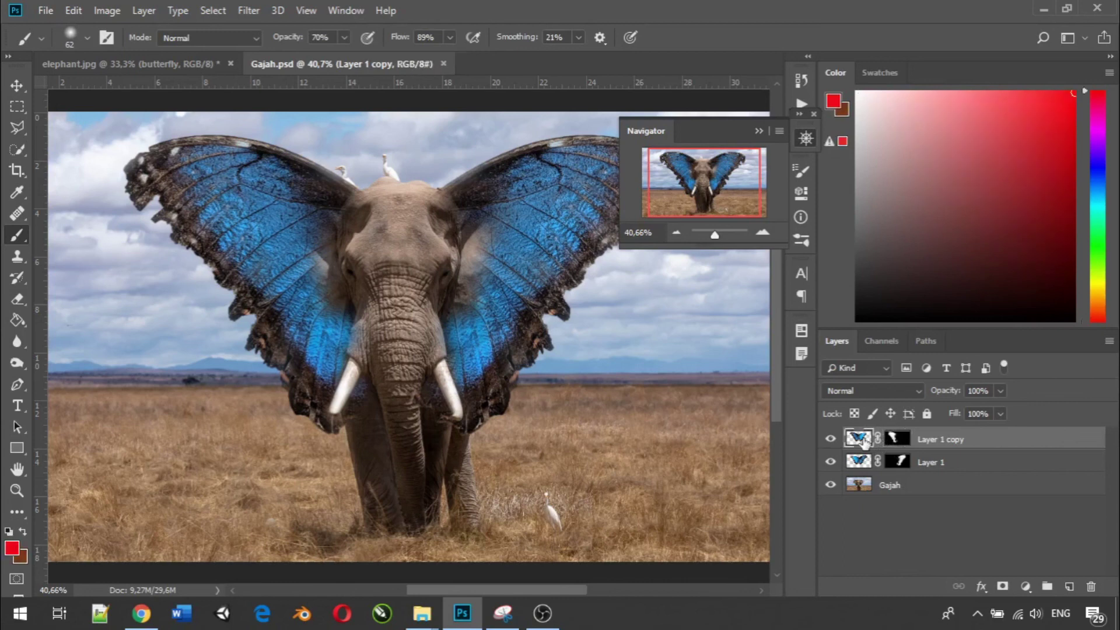
left_click(893, 439)
left_click(104, 11)
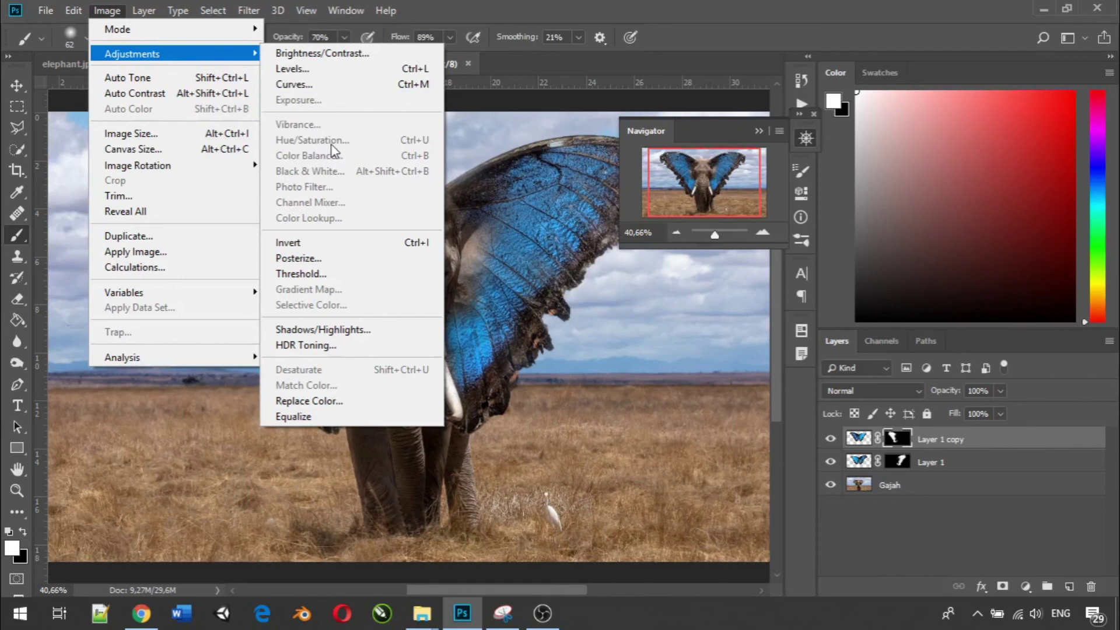
Apply a Hue/Saturation adjustment to Layer 1 copy's image with hue -175 and saturation -92.
left_click(861, 444)
left_click(861, 443)
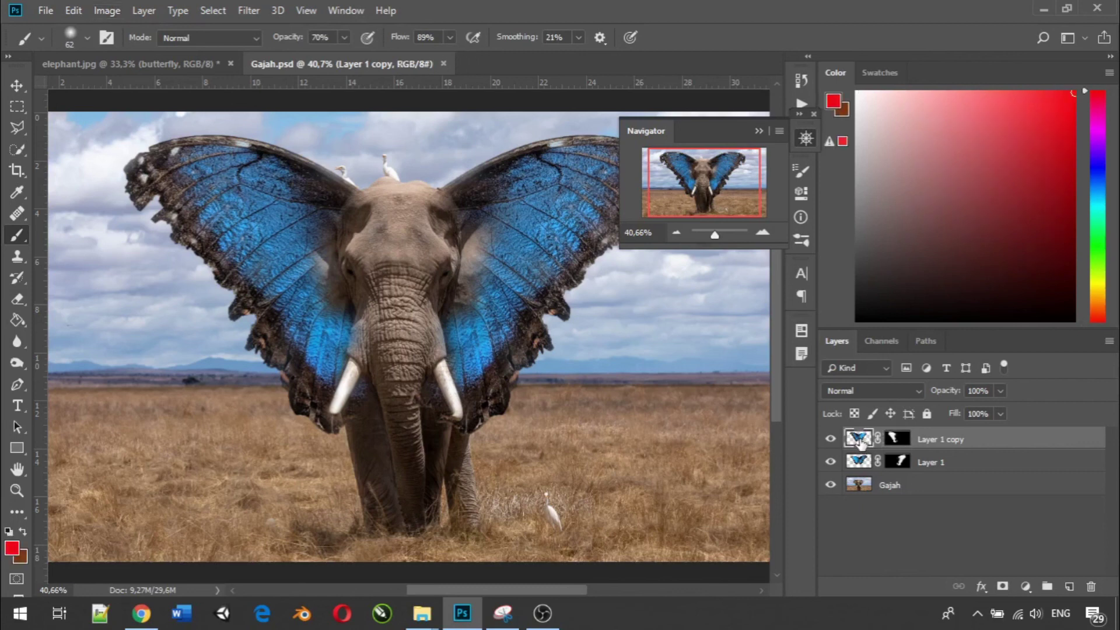
left_click(100, 10)
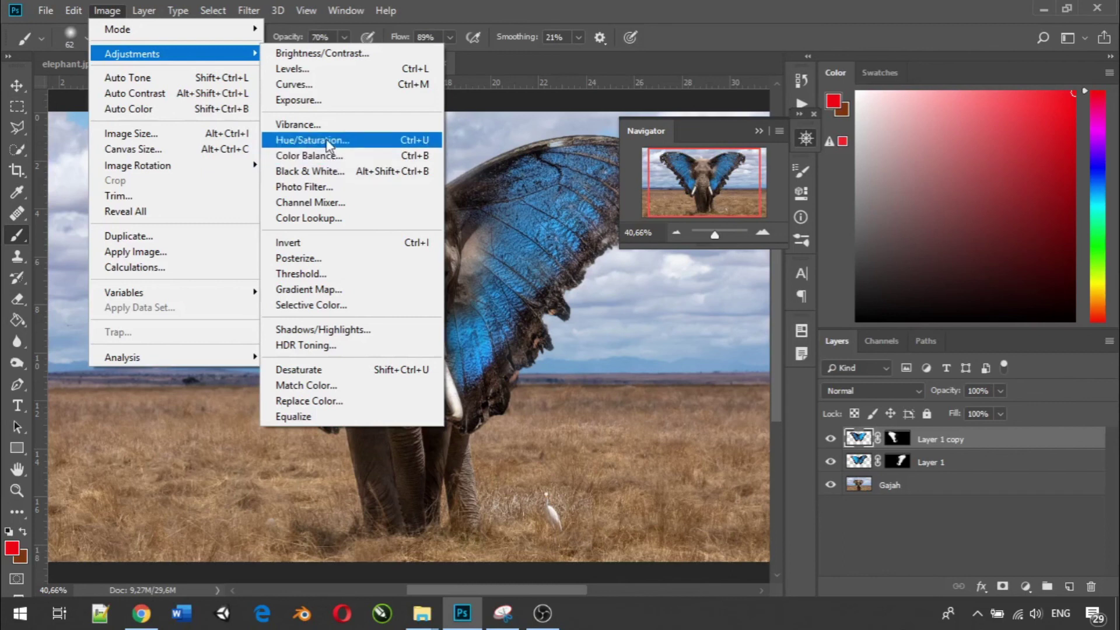
key("Escape")
key("i")
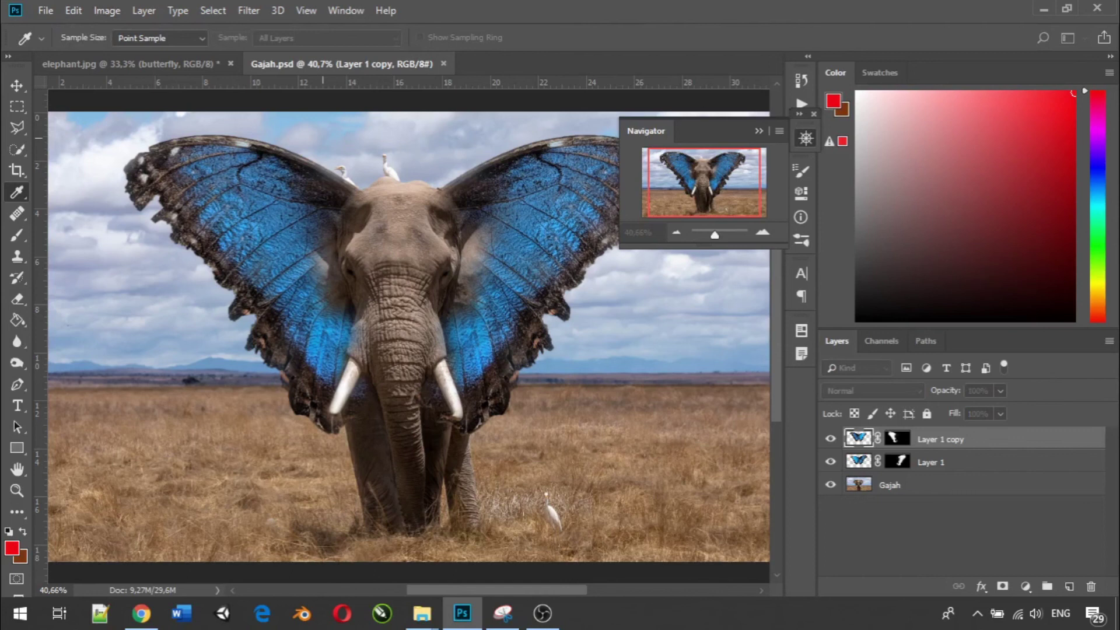
left_click_drag(1119, 263, 700, 200)
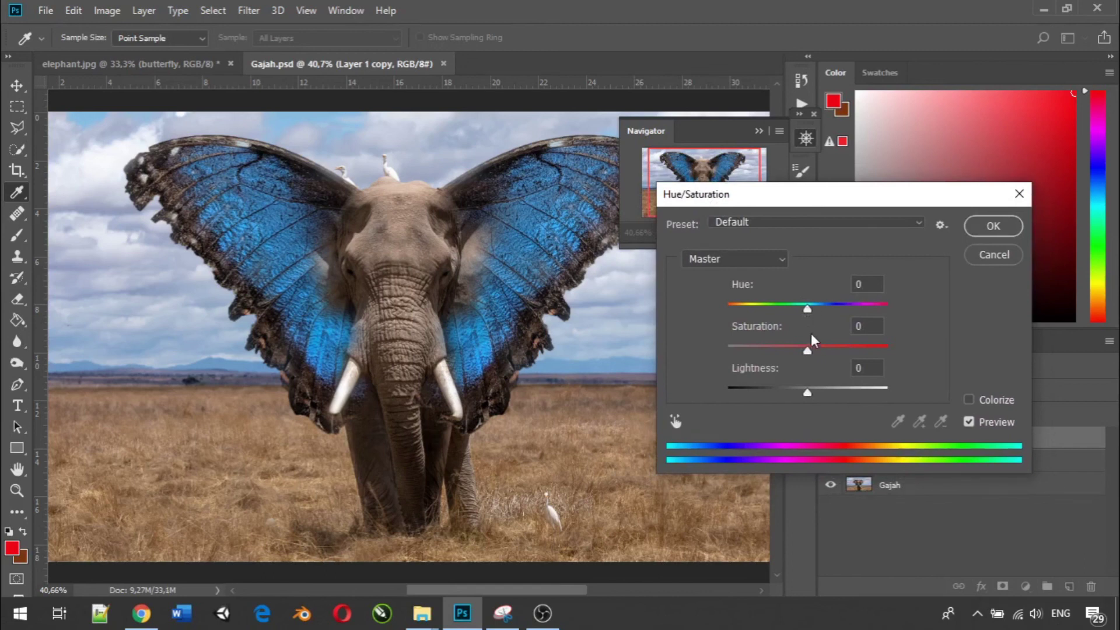
left_click_drag(806, 351, 734, 352)
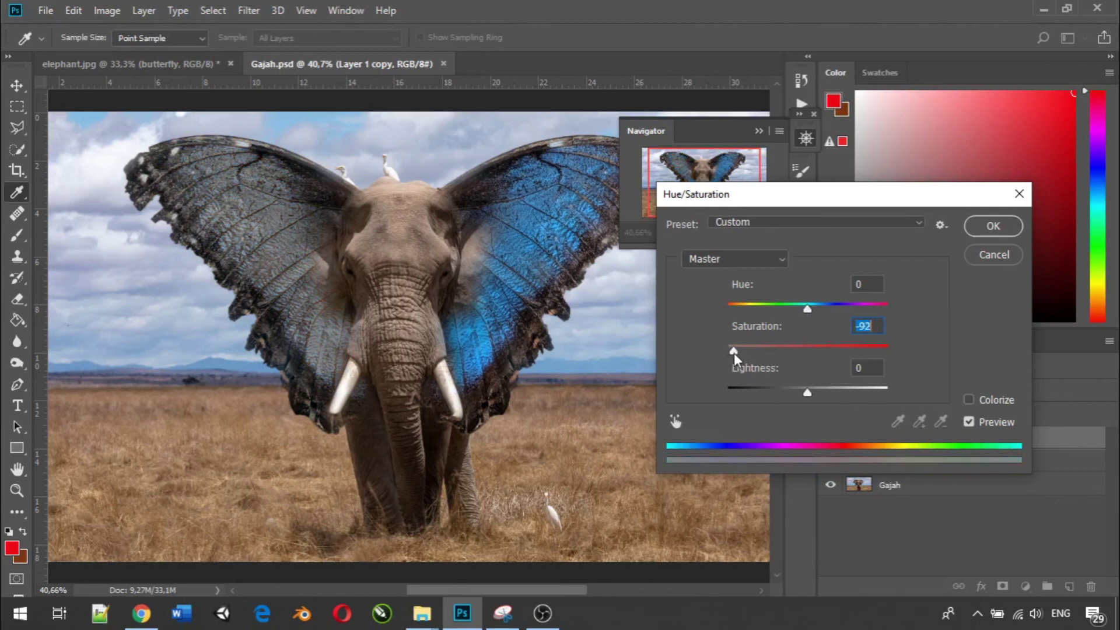
left_click_drag(805, 308, 730, 313)
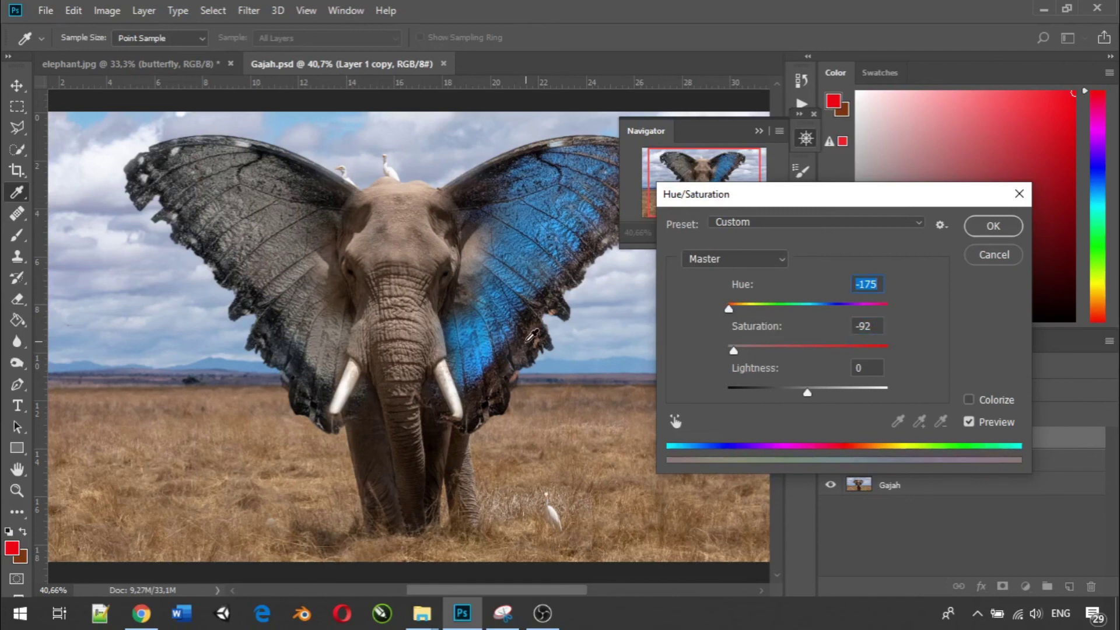
left_click(978, 227)
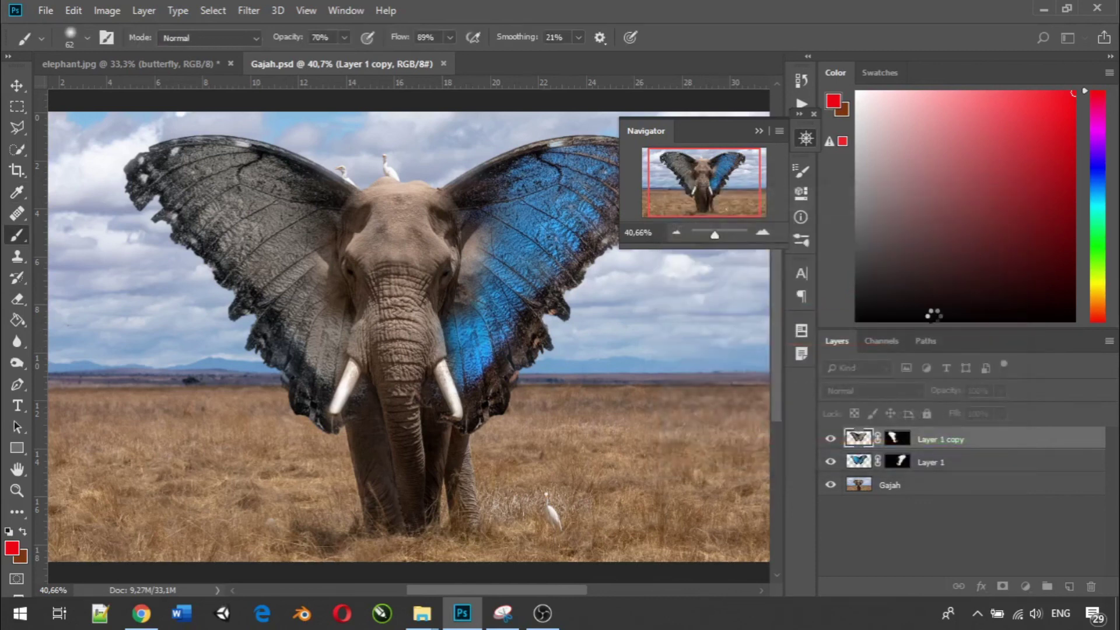
Apply a Hue/Saturation adjustment to Layer 1's image with hue -162 and saturation -94.
left_click(863, 465)
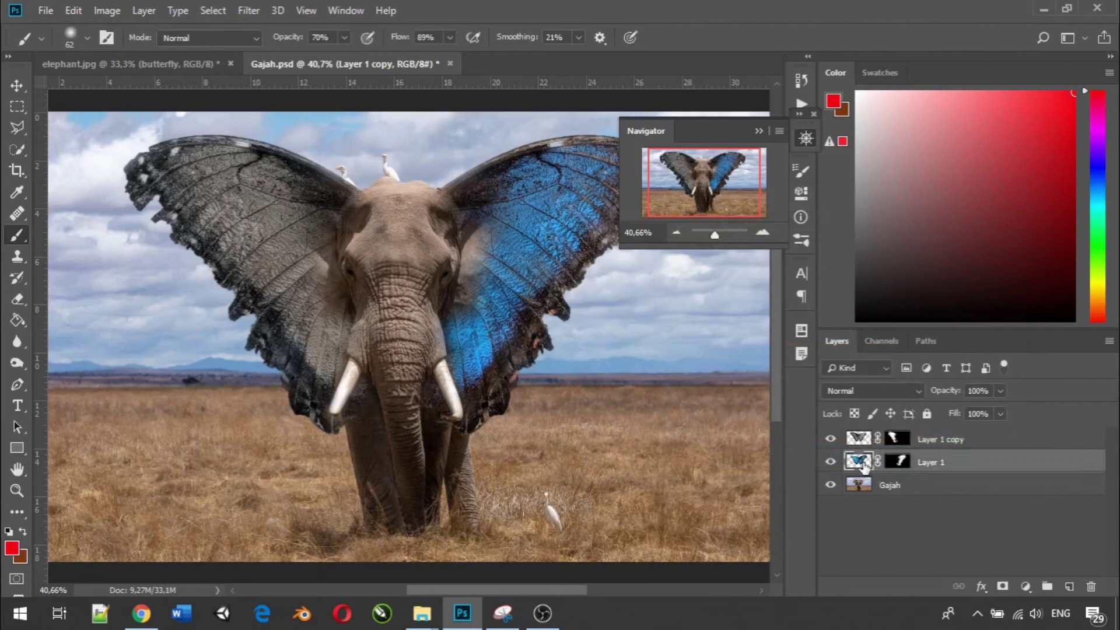
left_click(114, 11)
mouse_move(131, 53)
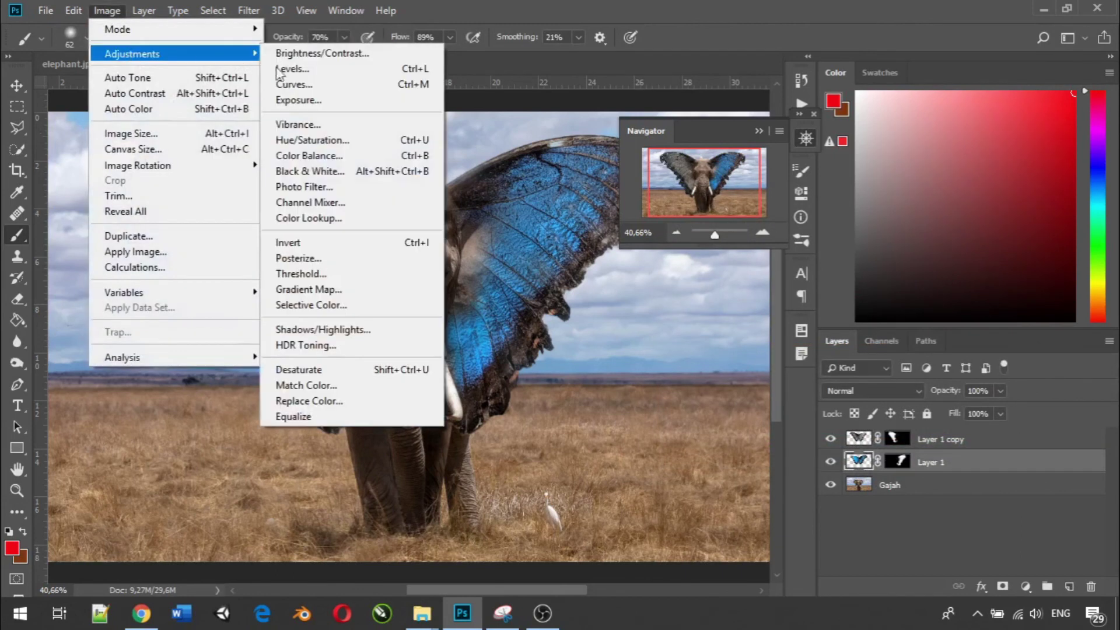
left_click(329, 143)
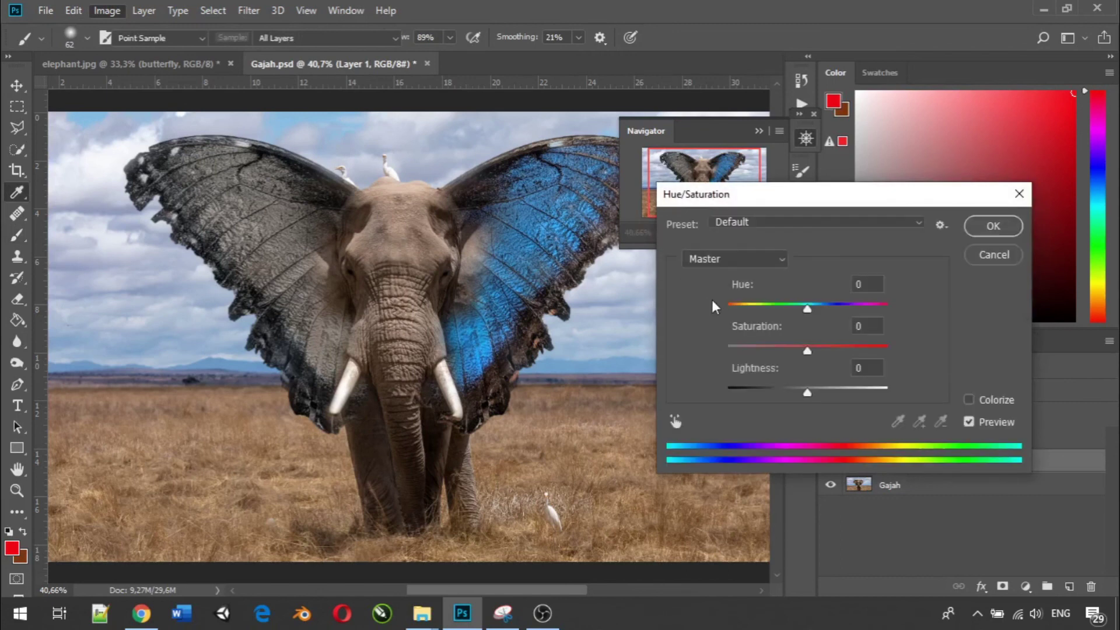
left_click_drag(806, 350, 733, 352)
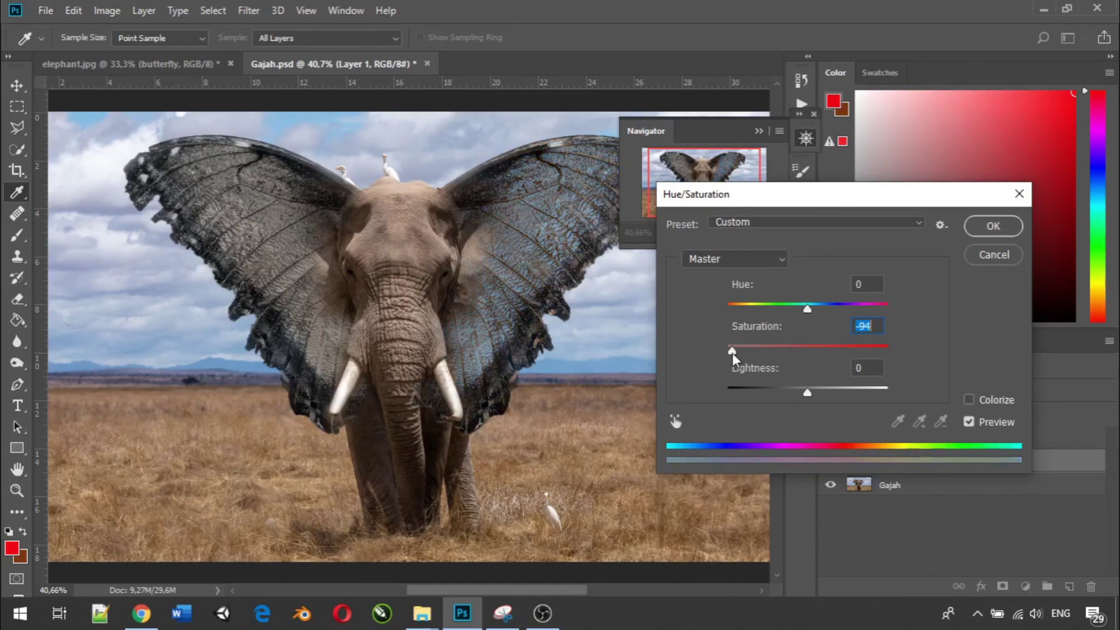
left_click_drag(806, 307, 730, 310)
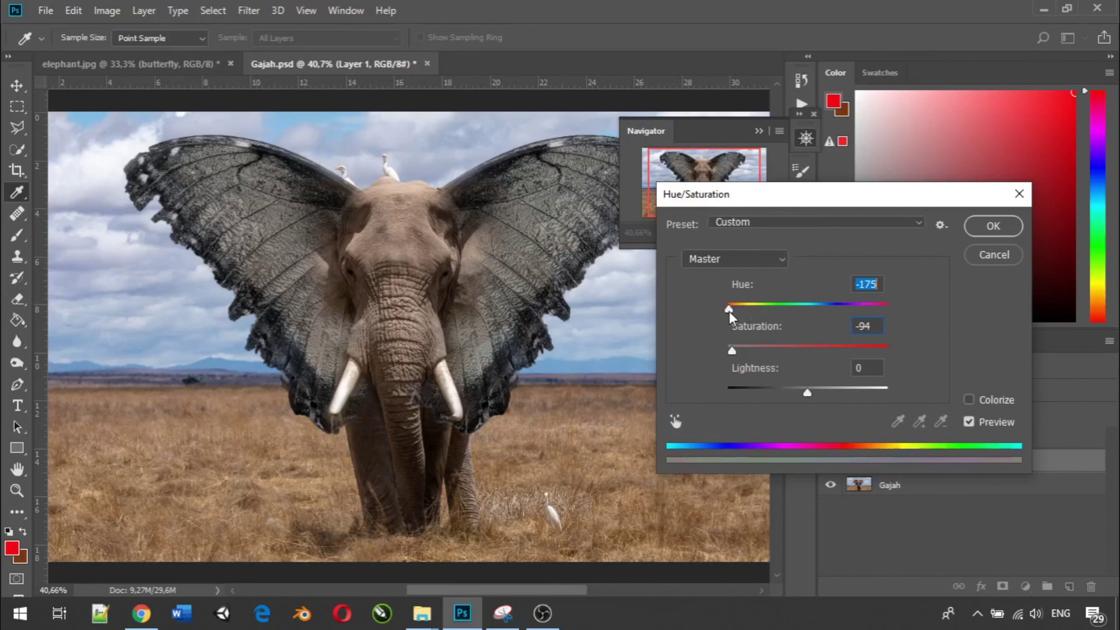
left_click_drag(730, 310, 733, 311)
left_click(996, 226)
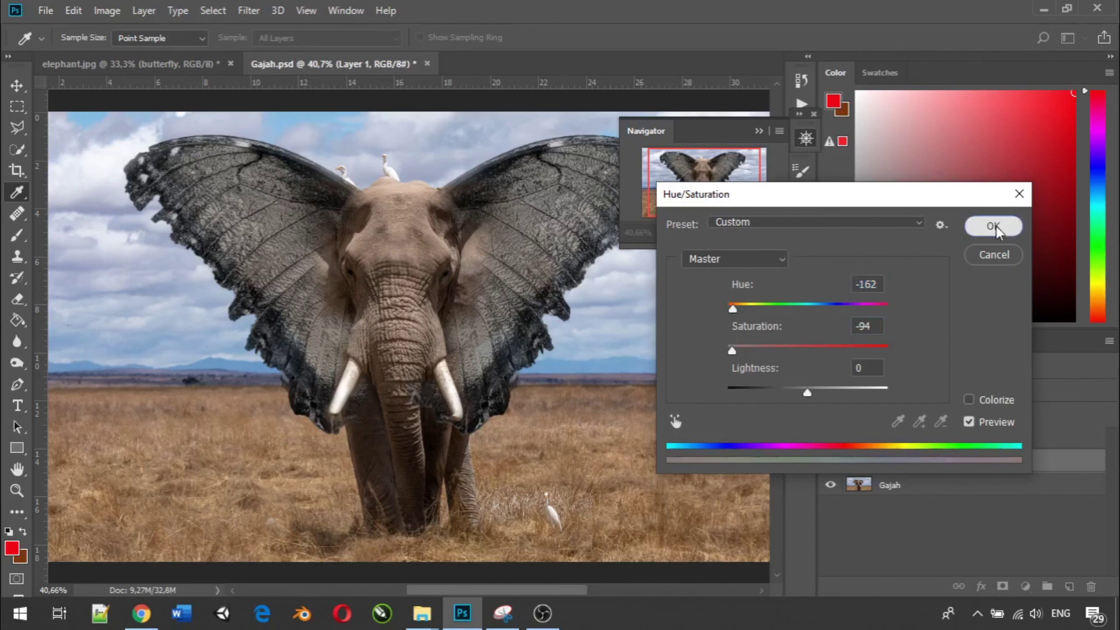
key("b")
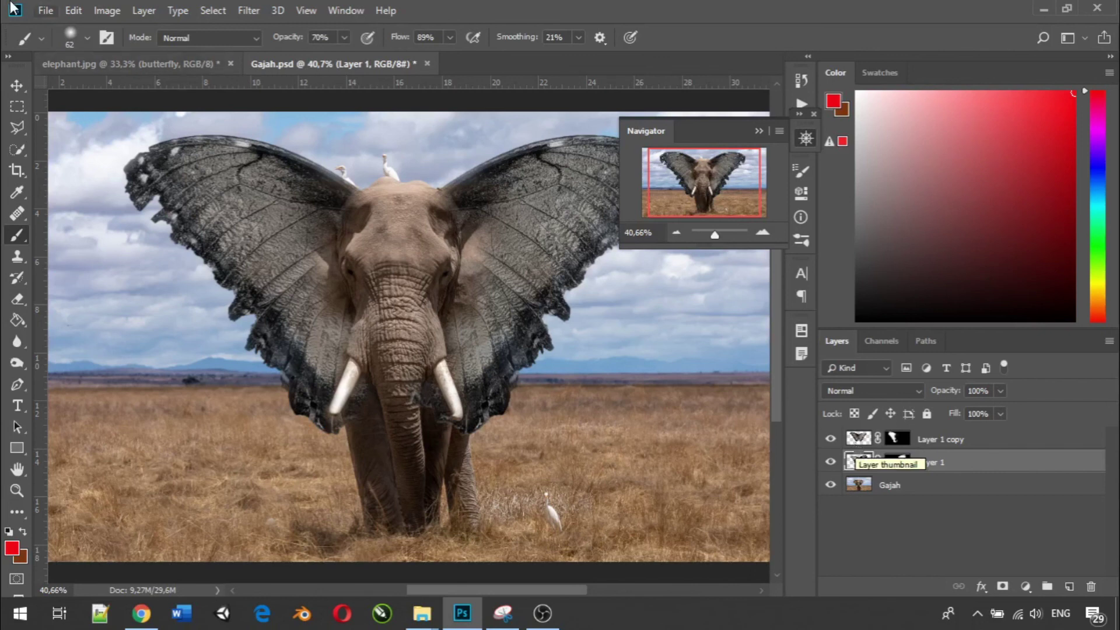
Select Layer 1 copy's image and open the document's edit history.
left_click(106, 11)
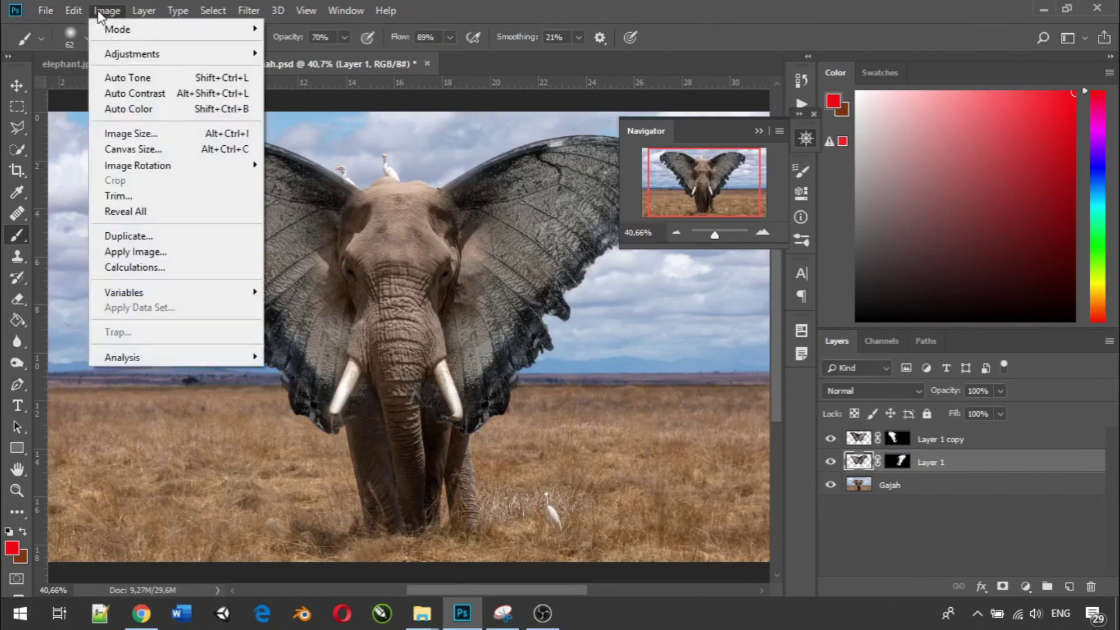
left_click(99, 12)
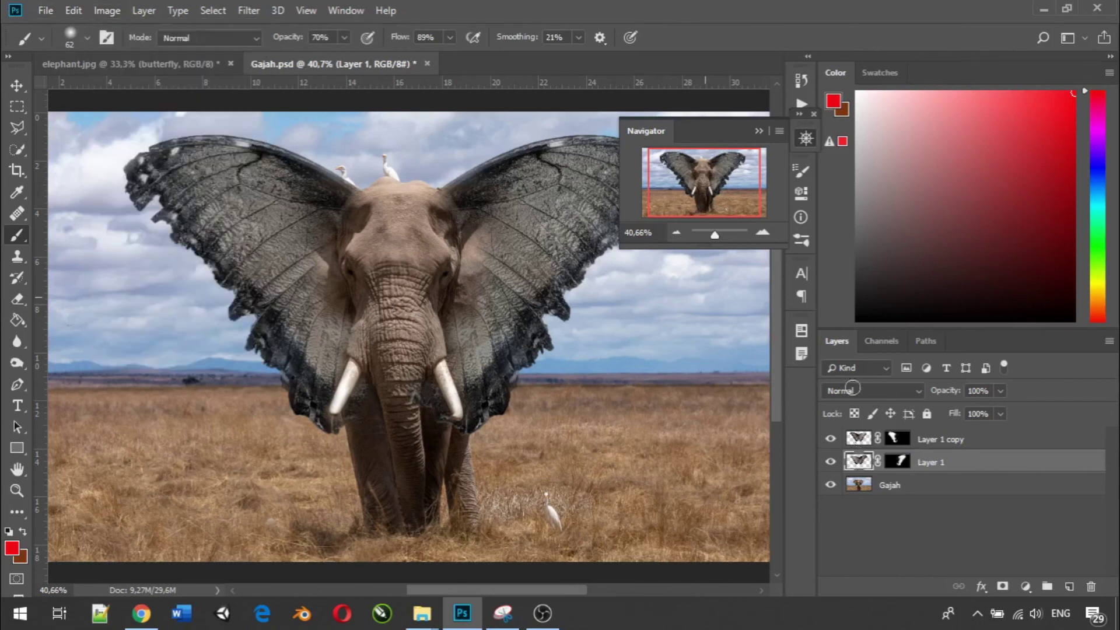
left_click(860, 443)
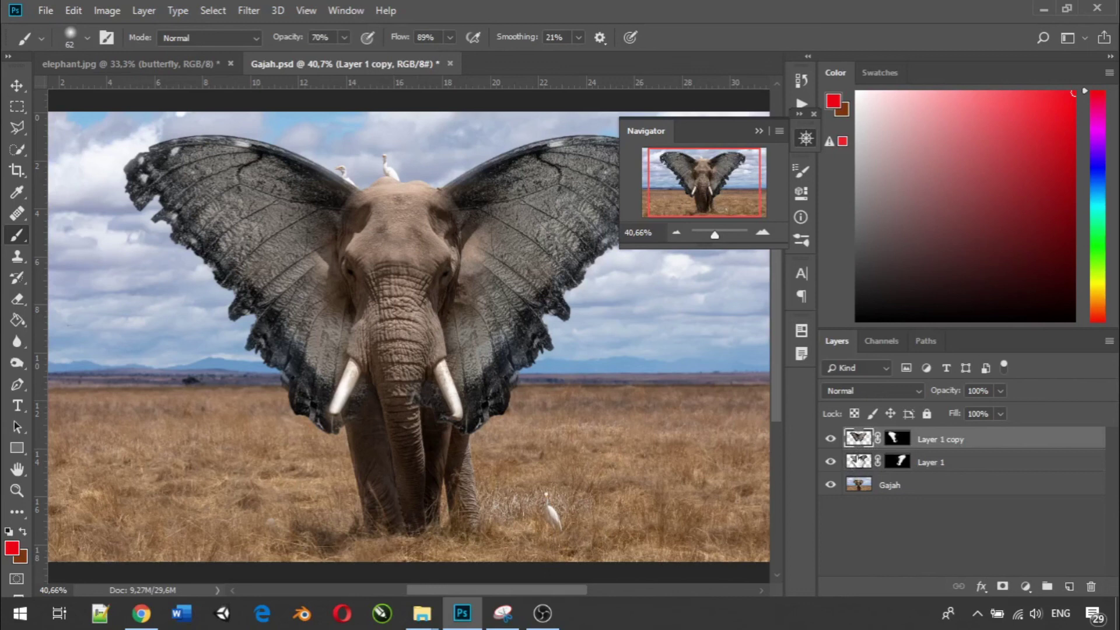
left_click(858, 460)
left_click(861, 443)
left_click(803, 85)
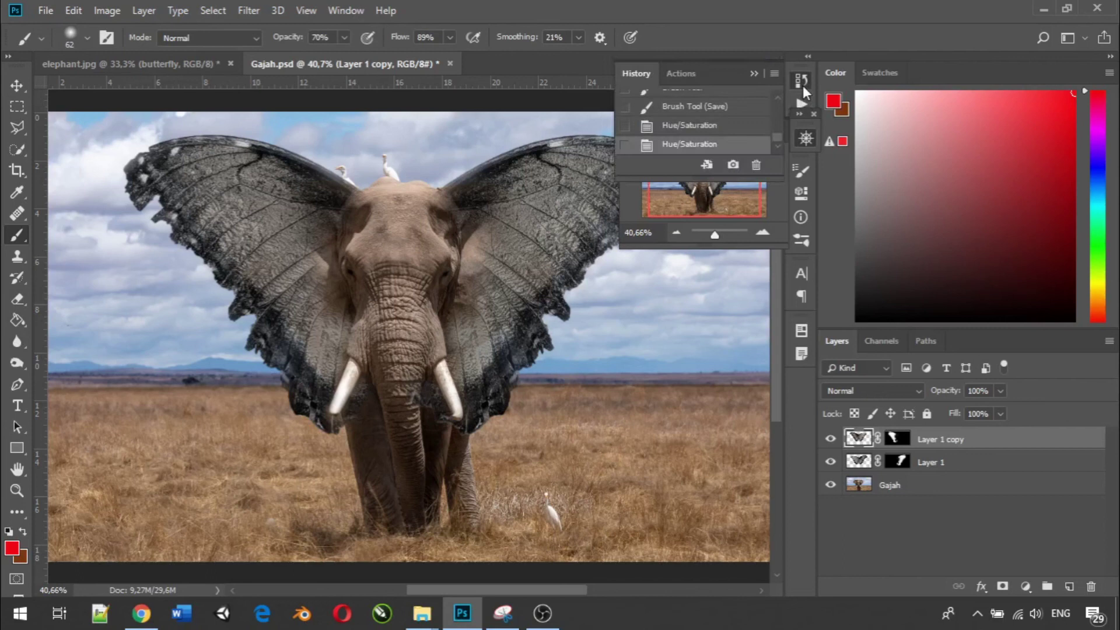